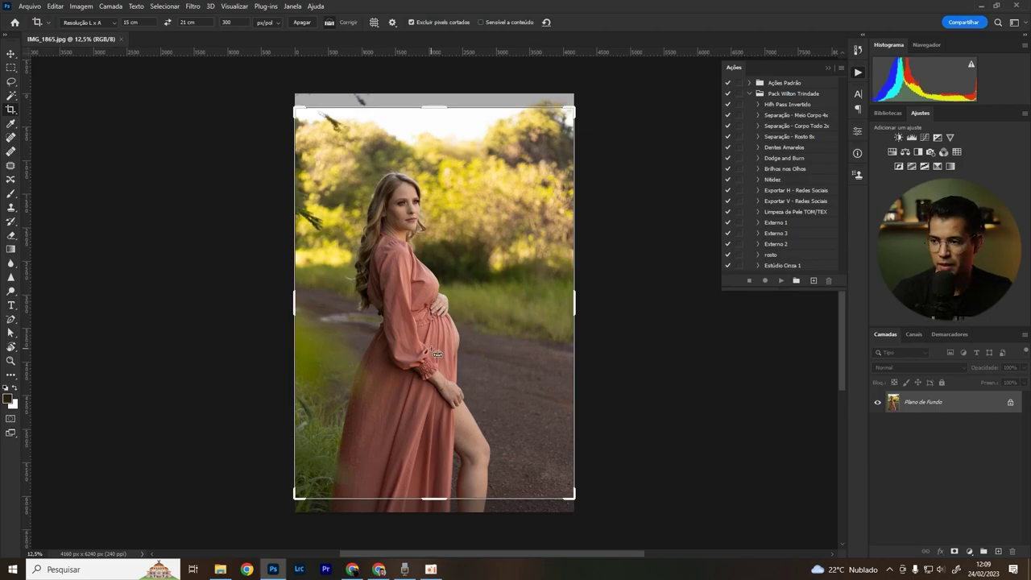
Step: Duplicate the Plano de Fundo maternity photo into a new Camada 1 layer with Ctrl+J
{"action": "key", "text": "ctrl+j"}
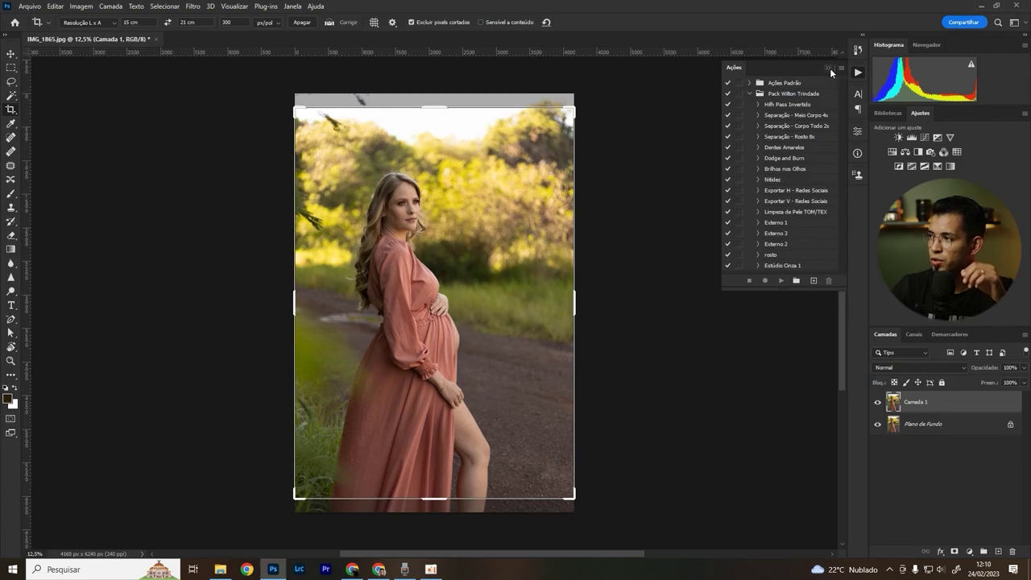
{"action": "left_click", "coordinate": [829, 69]}
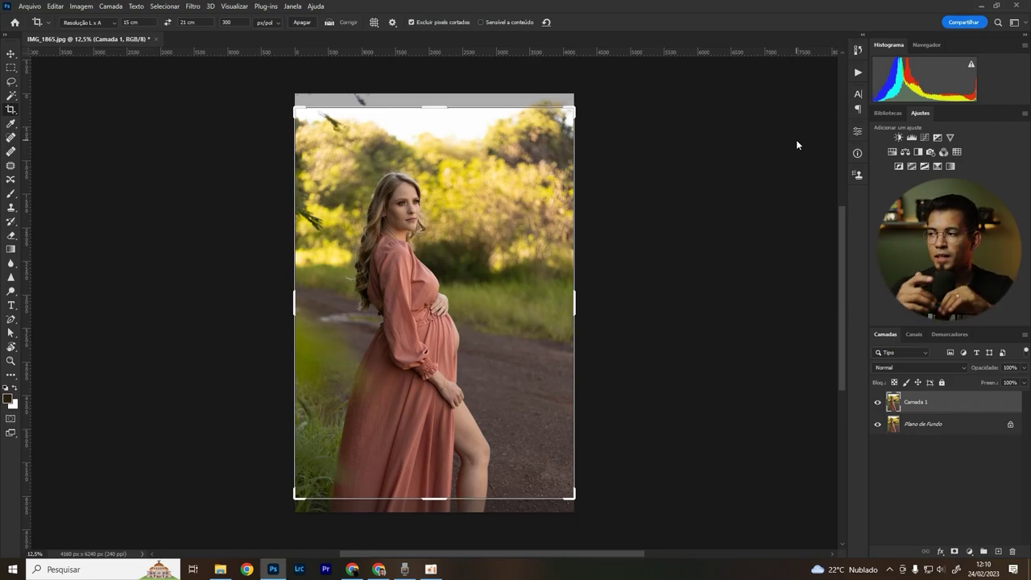
{"action": "left_click", "coordinate": [856, 74]}
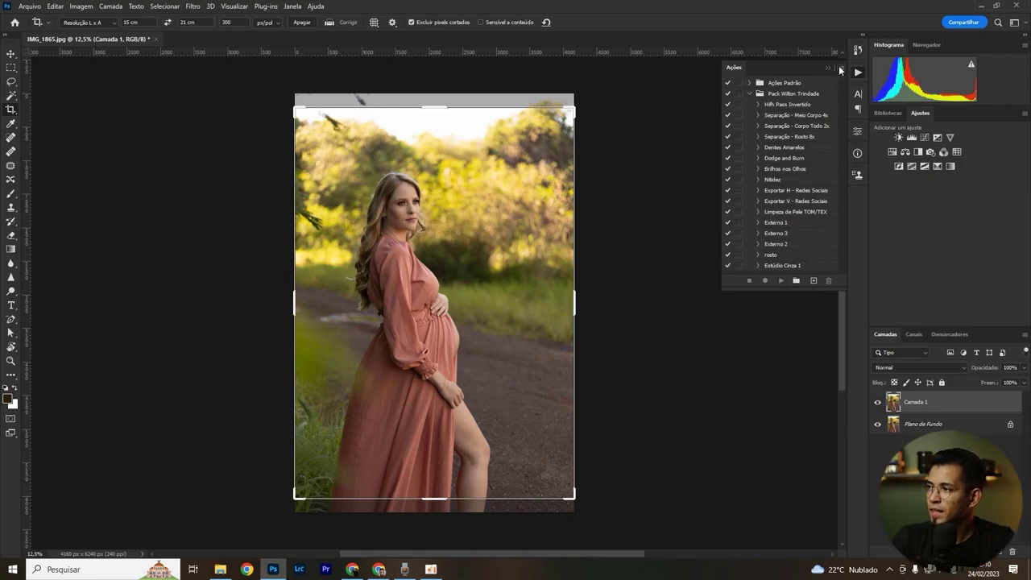
{"action": "left_click", "coordinate": [842, 69]}
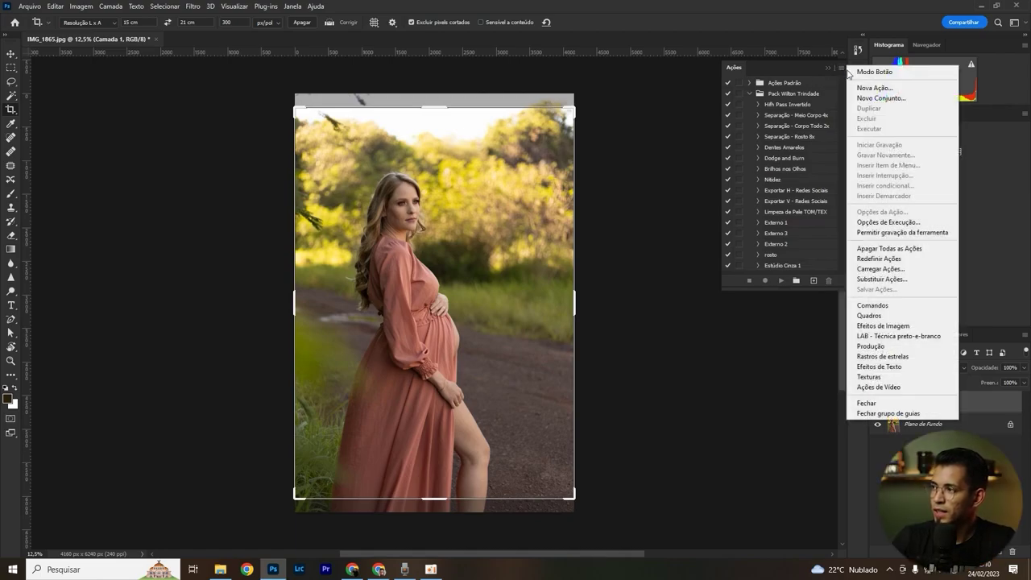
{"action": "left_click", "coordinate": [877, 269]}
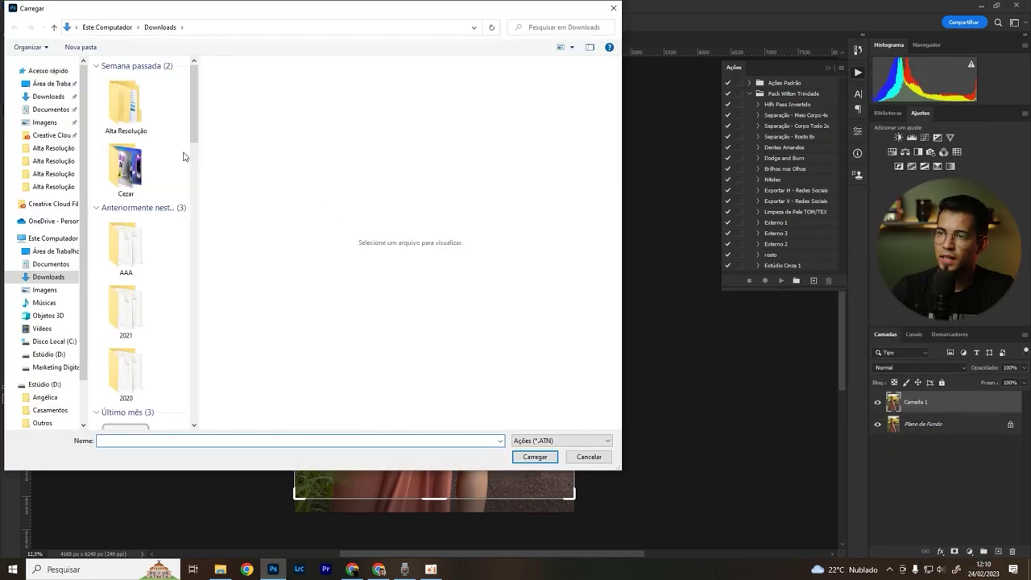
{"action": "mouse_move", "coordinate": [49, 241]}
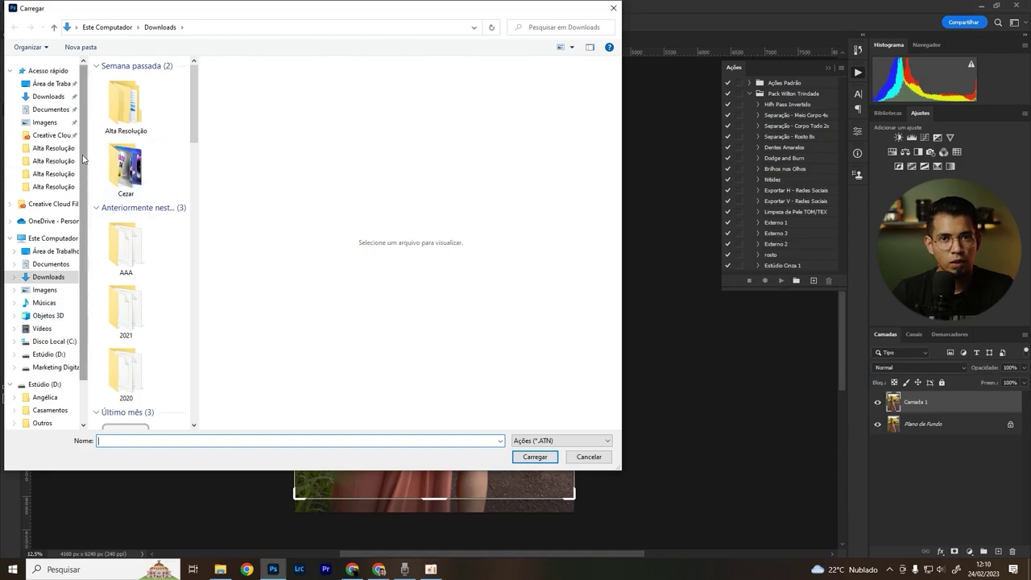
{"action": "left_click", "coordinate": [589, 457]}
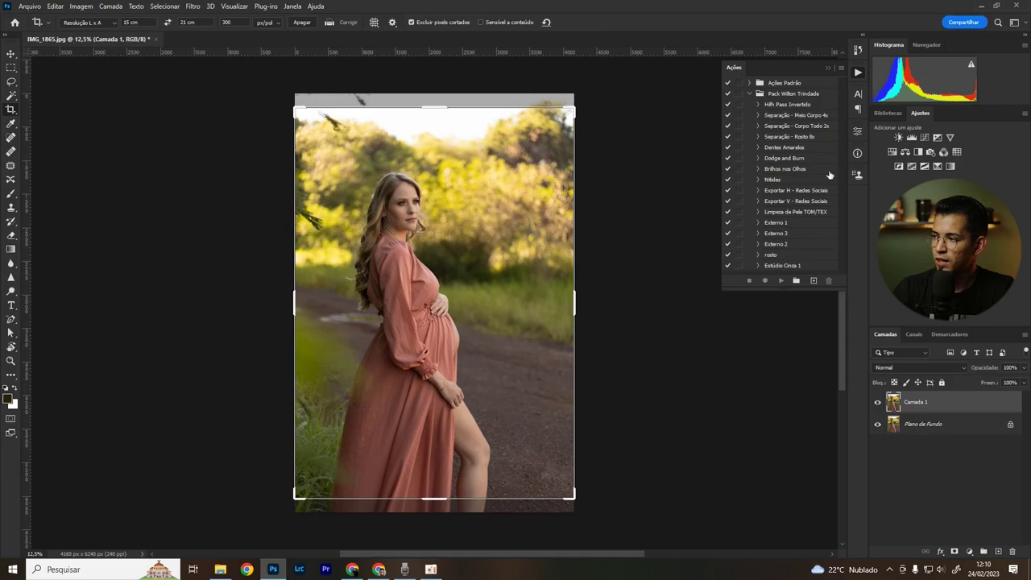
{"action": "left_click", "coordinate": [750, 95]}
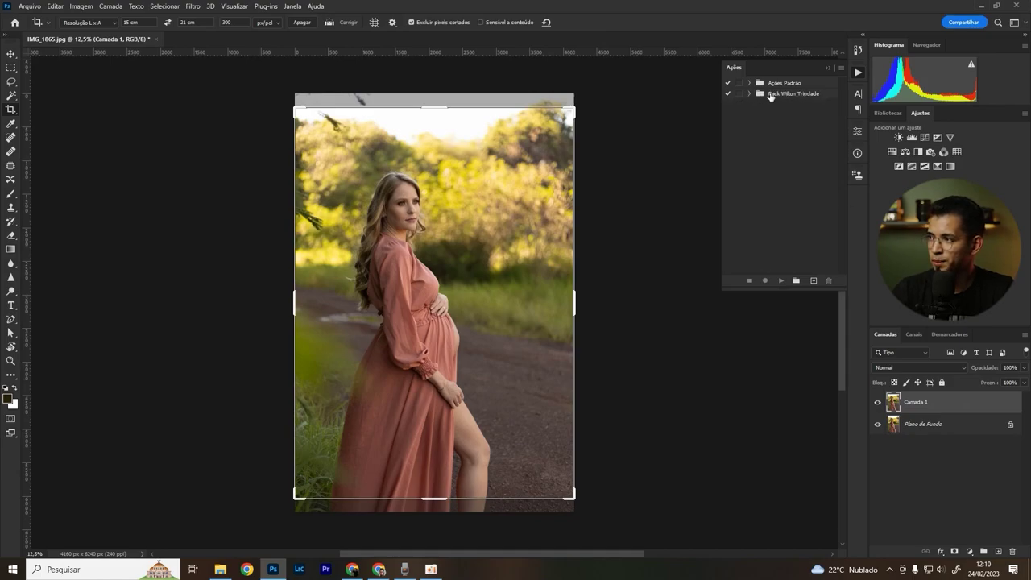
{"action": "left_click", "coordinate": [752, 95]}
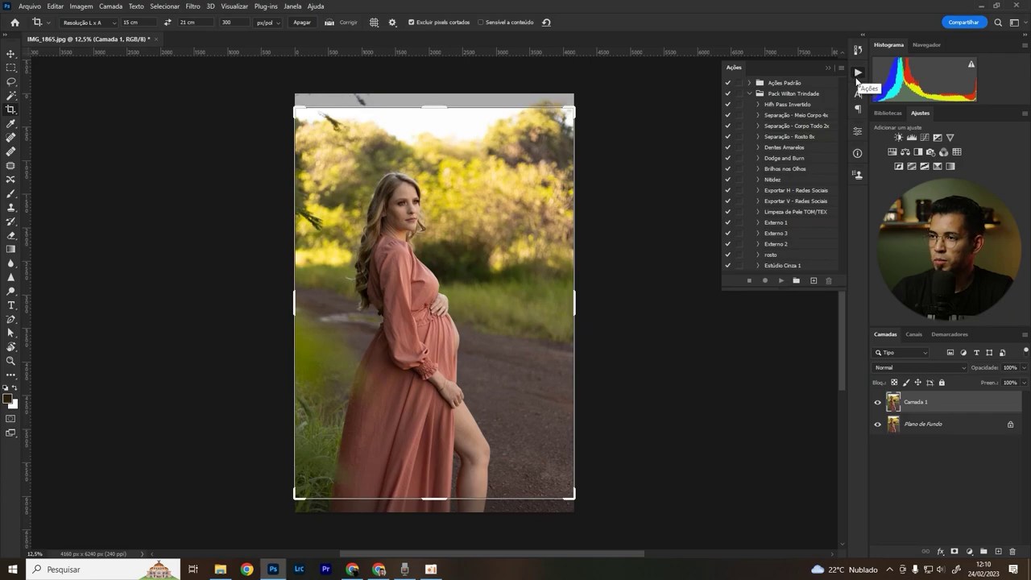
{"action": "left_click", "coordinate": [293, 7]}
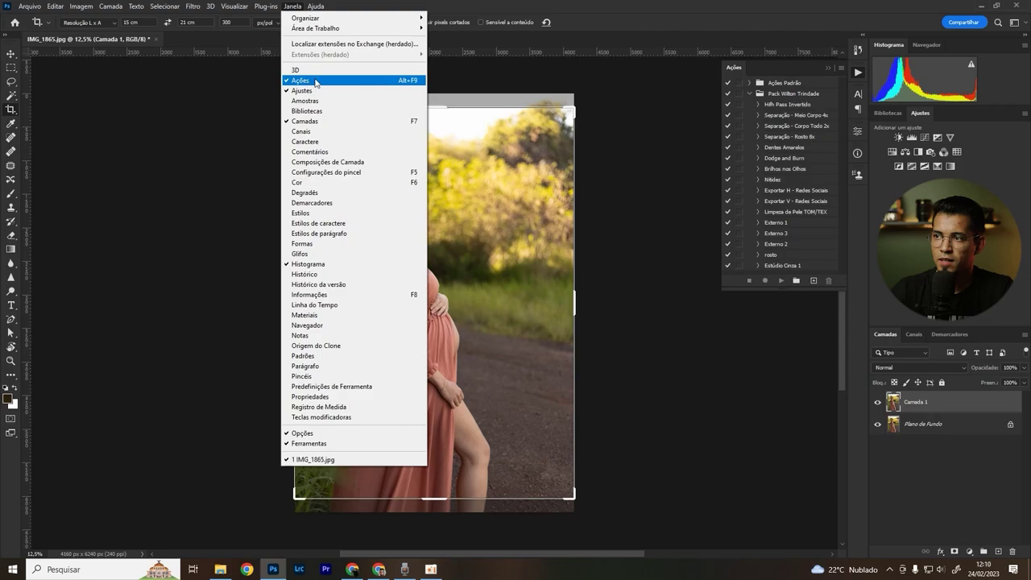
{"action": "left_click", "coordinate": [586, 37]}
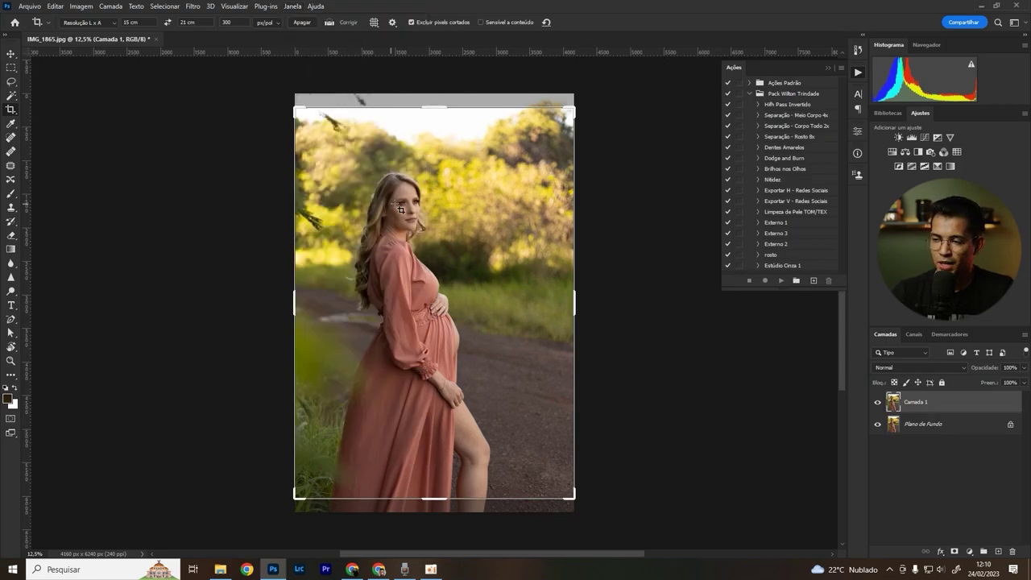
Step: Run the Separação - Meio Corpo 4x frequency-separation action from the Ações panel
{"action": "left_click", "coordinate": [802, 120]}
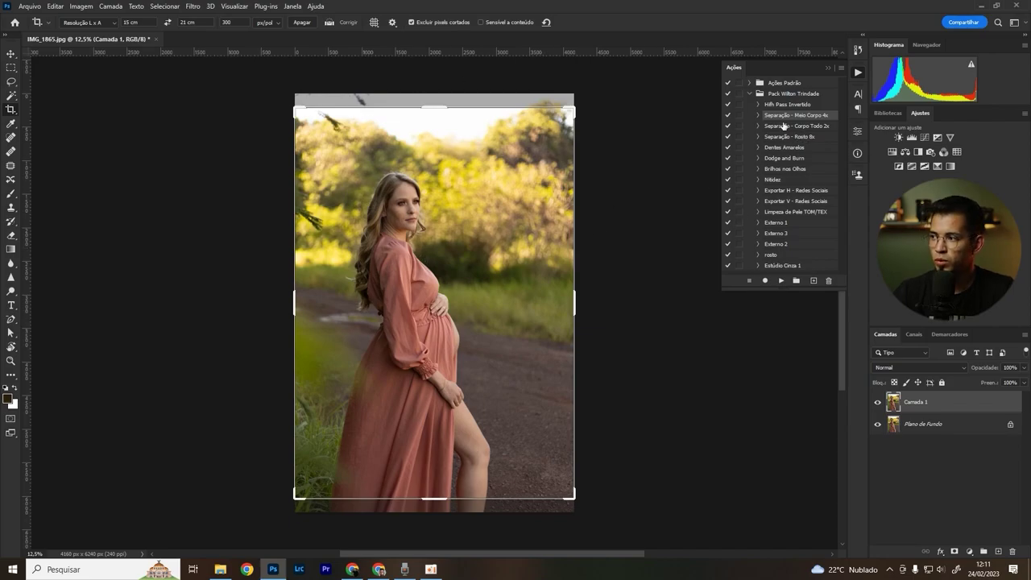
{"action": "left_click", "coordinate": [780, 281]}
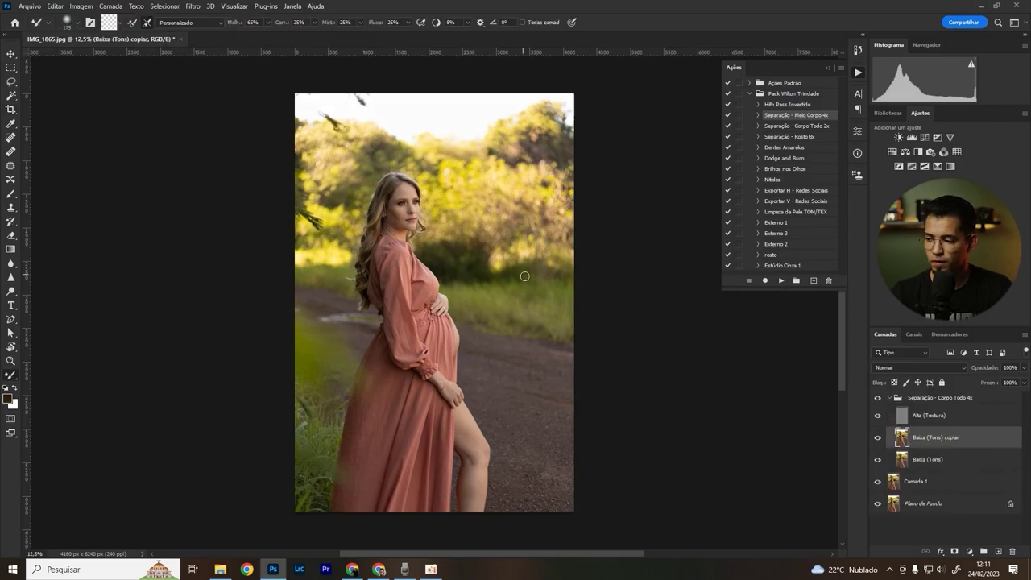
Step: Zoom in on the face, shrink the brush to 35 and lower stroke smoothing to 1%
{"action": "scroll", "coordinate": [421, 195], "scroll_direction": "up", "scroll_amount": 3, "text": "alt"}
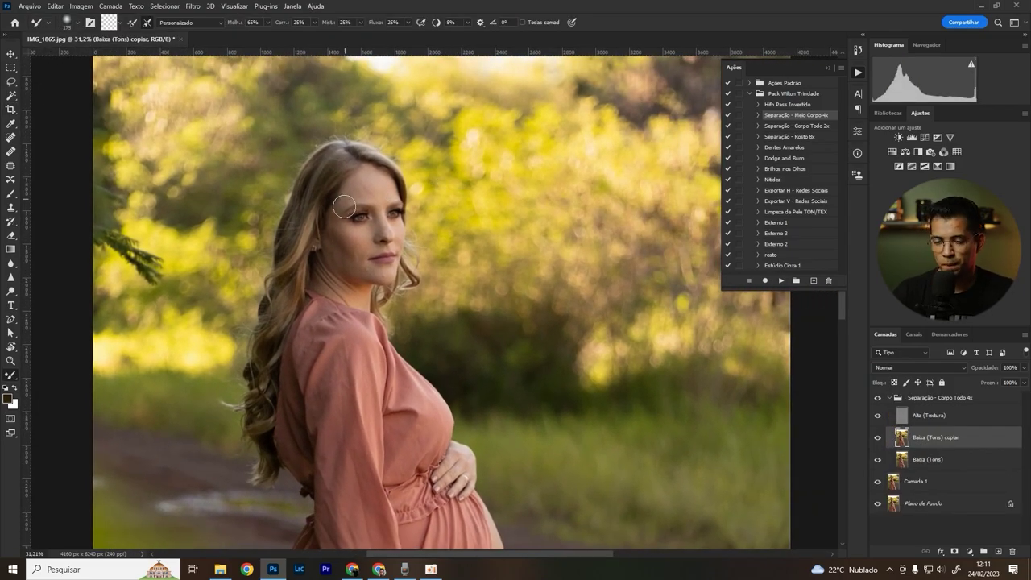
{"action": "scroll", "coordinate": [420, 201], "scroll_direction": "up", "scroll_amount": 3, "text": "alt"}
{"action": "left_click_drag", "start_coordinate": [415, 187], "coordinate": [480, 172]}
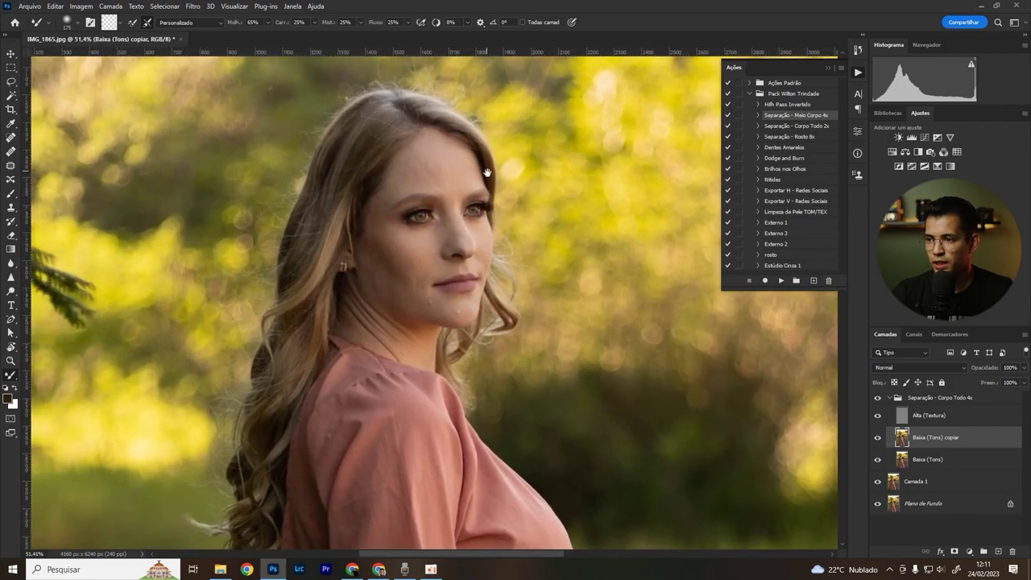
{"action": "scroll", "coordinate": [454, 172], "scroll_direction": "up", "scroll_amount": 1, "text": "alt"}
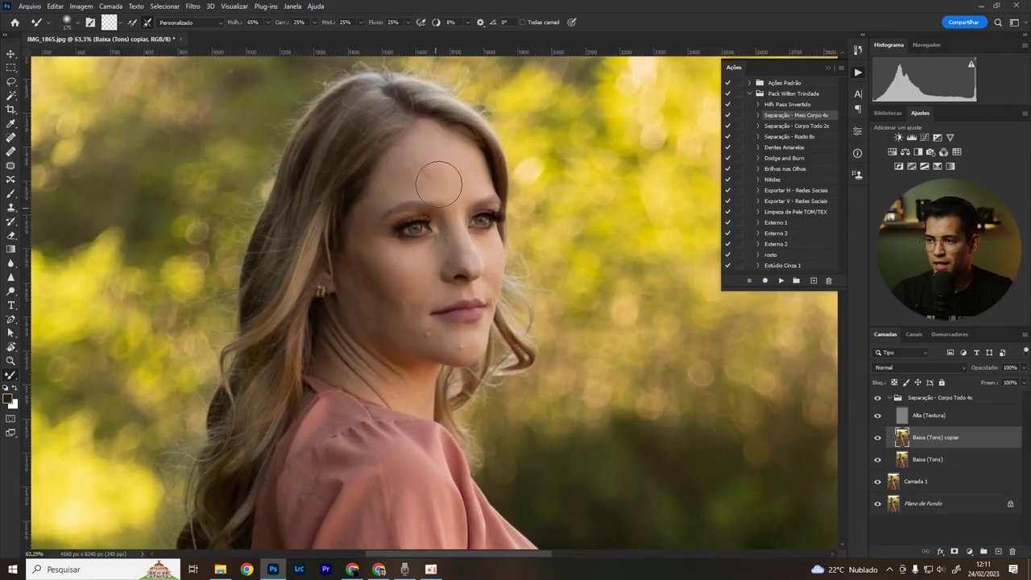
{"action": "scroll", "coordinate": [420, 169], "scroll_direction": "up", "scroll_amount": 2, "text": "alt"}
{"action": "scroll", "coordinate": [442, 192], "scroll_direction": "up", "scroll_amount": 1, "text": "alt"}
{"action": "key", "text": "bracketleft"}
{"action": "key", "text": "bracketleft"}
{"action": "key", "text": "bracketleft"}
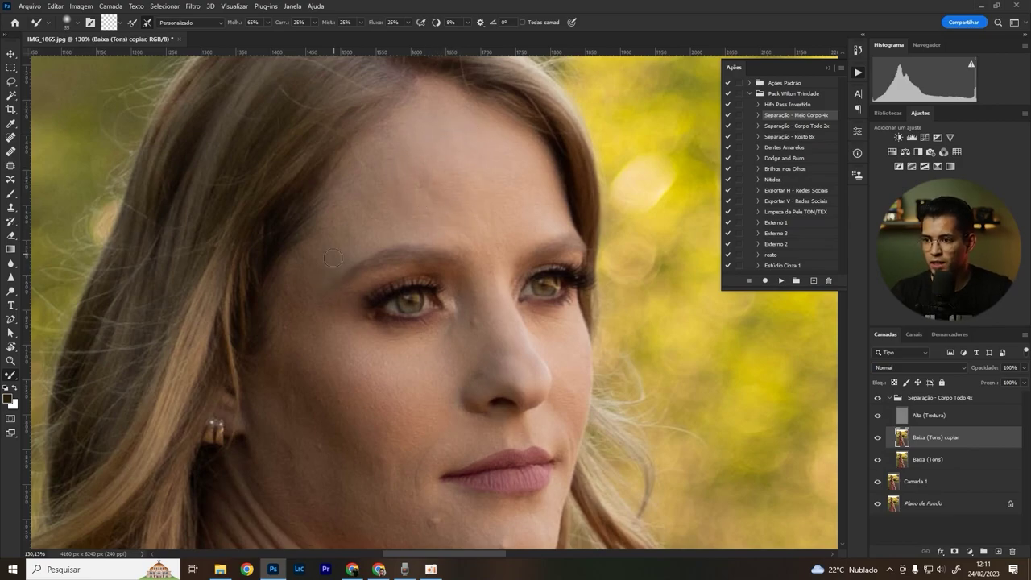
{"action": "scroll", "coordinate": [442, 364], "scroll_direction": "down", "scroll_amount": 3, "text": "alt"}
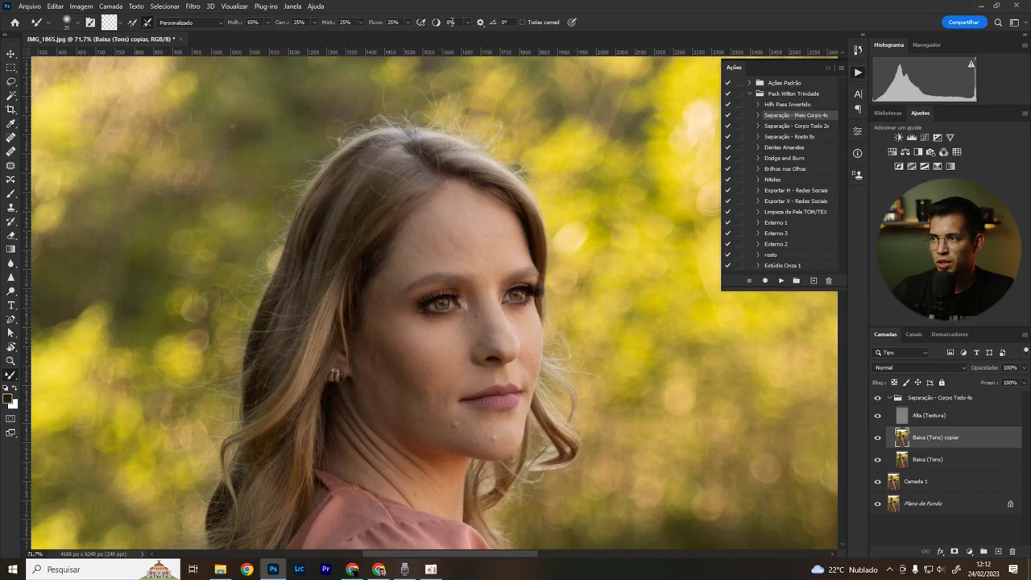
{"action": "left_click_drag", "start_coordinate": [441, 24], "coordinate": [448, 24]}
{"action": "type", "text": "71"}
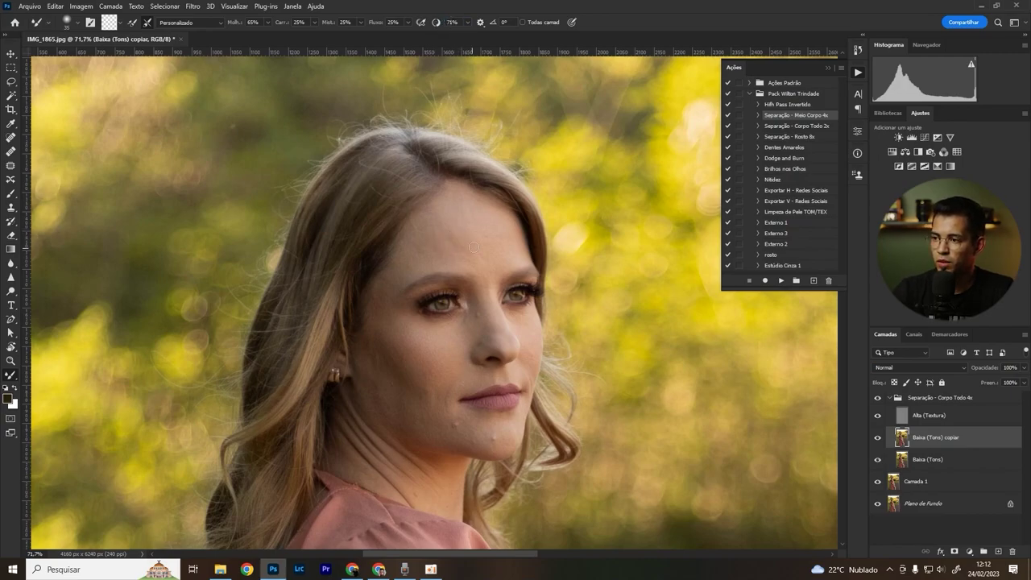
Step: Set the Mixer Brush smoothing to 20% and wetness to 60%
{"action": "left_click_drag", "start_coordinate": [436, 24], "coordinate": [460, 25]}
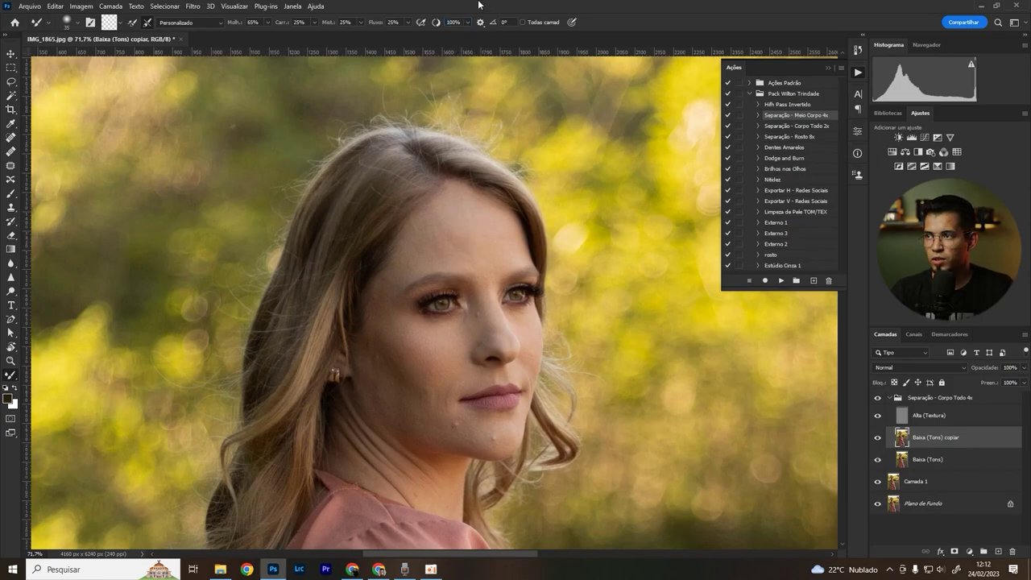
{"action": "left_click_drag", "start_coordinate": [436, 22], "coordinate": [369, 34]}
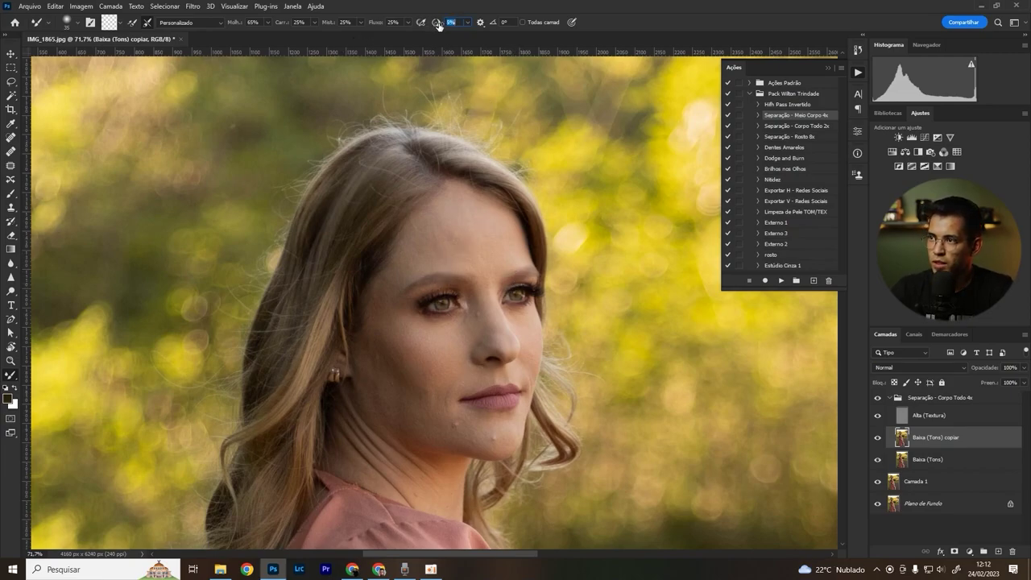
{"action": "left_click_drag", "start_coordinate": [438, 24], "coordinate": [438, 24]}
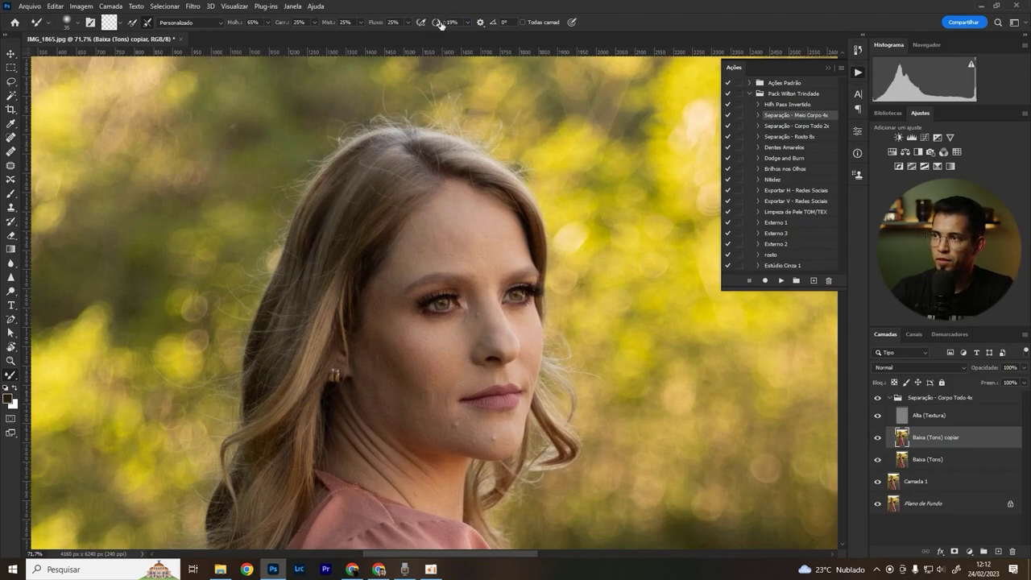
{"action": "left_click_drag", "start_coordinate": [234, 28], "coordinate": [230, 28]}
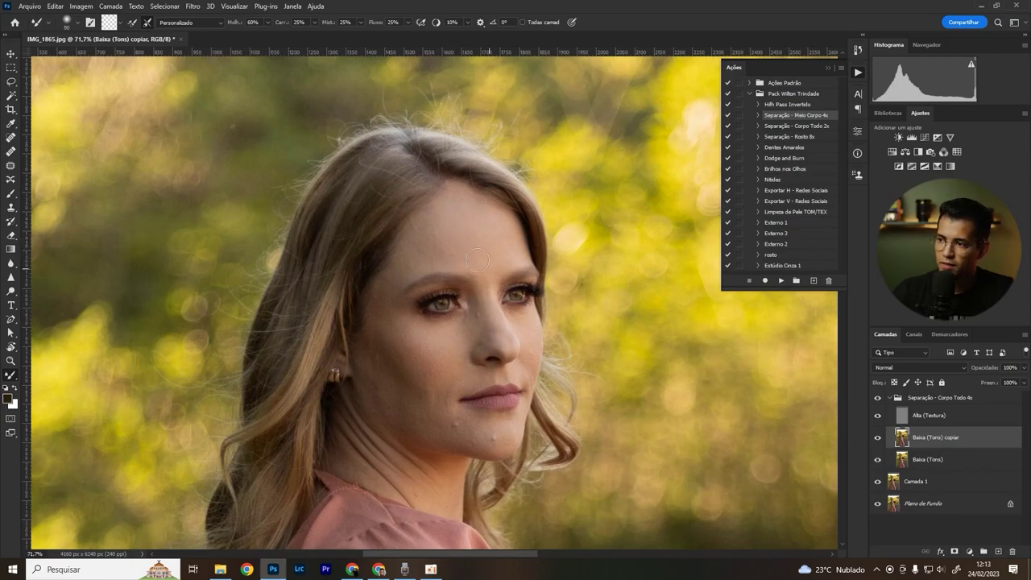
Step: Even out the skin tone along the jaw, then toggle the separation group to compare
{"action": "key", "text": "bracketright"}
{"action": "key", "text": "bracketright"}
{"action": "key", "text": "bracketright"}
{"action": "key", "text": "bracketleft"}
{"action": "key", "text": "bracketleft"}
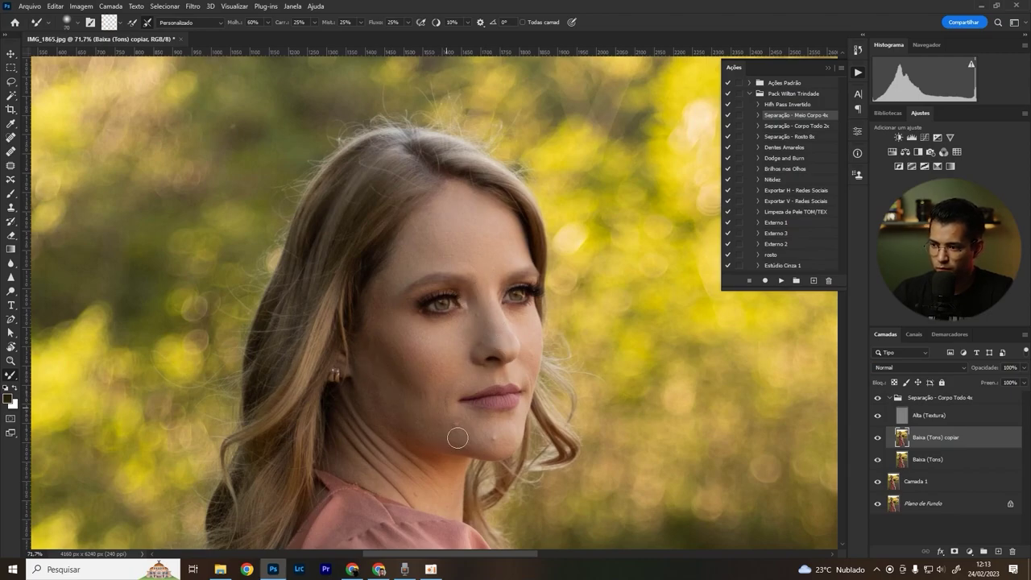
{"action": "left_click_drag", "start_coordinate": [451, 426], "coordinate": [480, 439]}
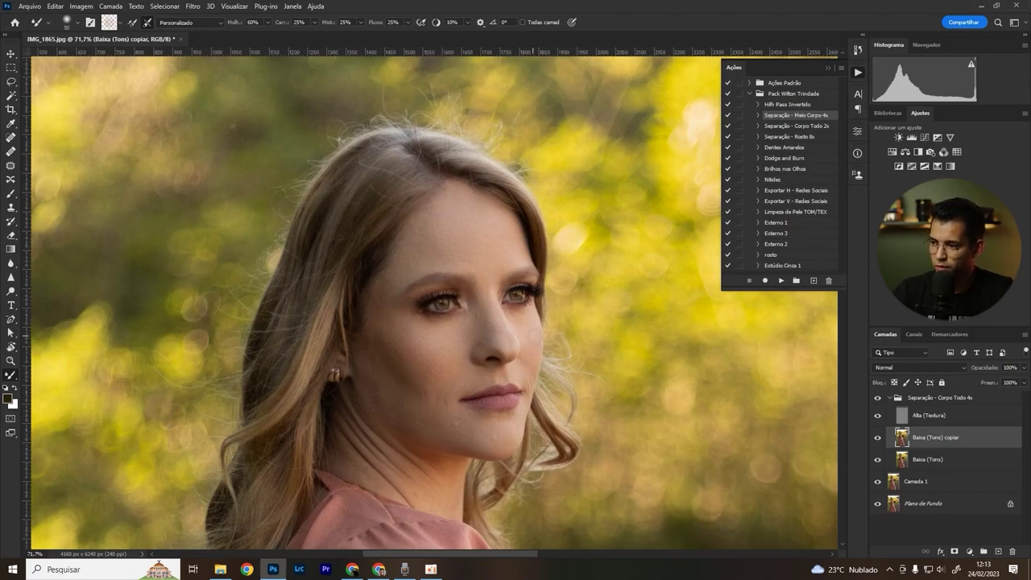
{"action": "scroll", "coordinate": [448, 340], "scroll_direction": "down", "scroll_amount": 1}
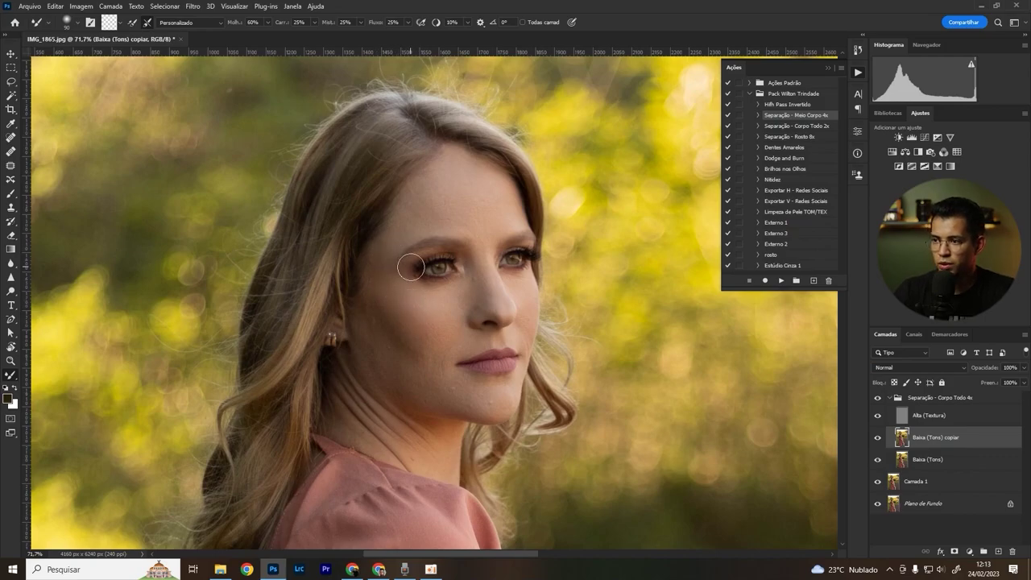
{"action": "left_click", "coordinate": [877, 398]}
{"action": "left_click", "coordinate": [877, 398]}
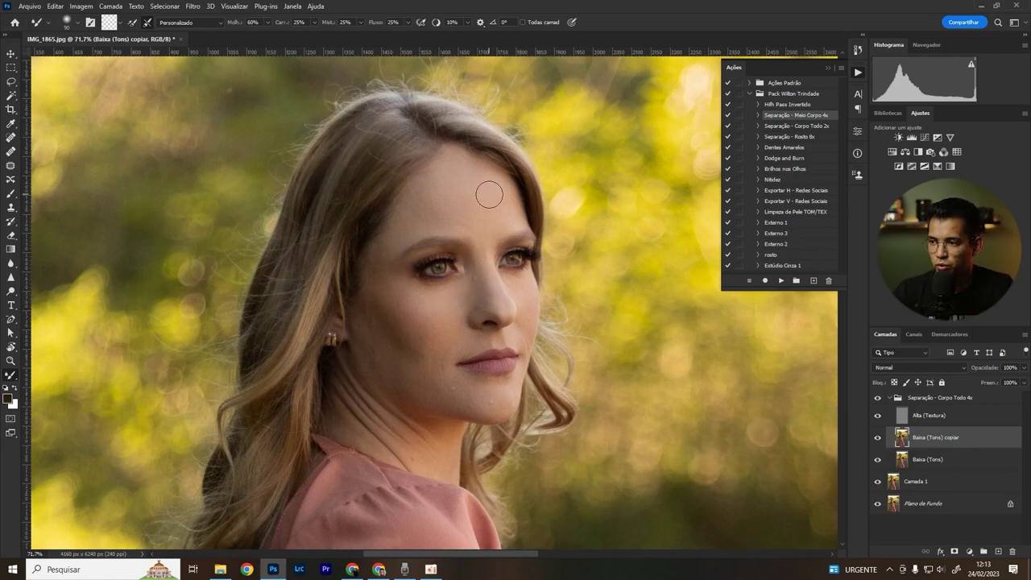
Step: On Alta (Textura), clone clean skin over blemishes on the chin and jawline
{"action": "left_click", "coordinate": [913, 417]}
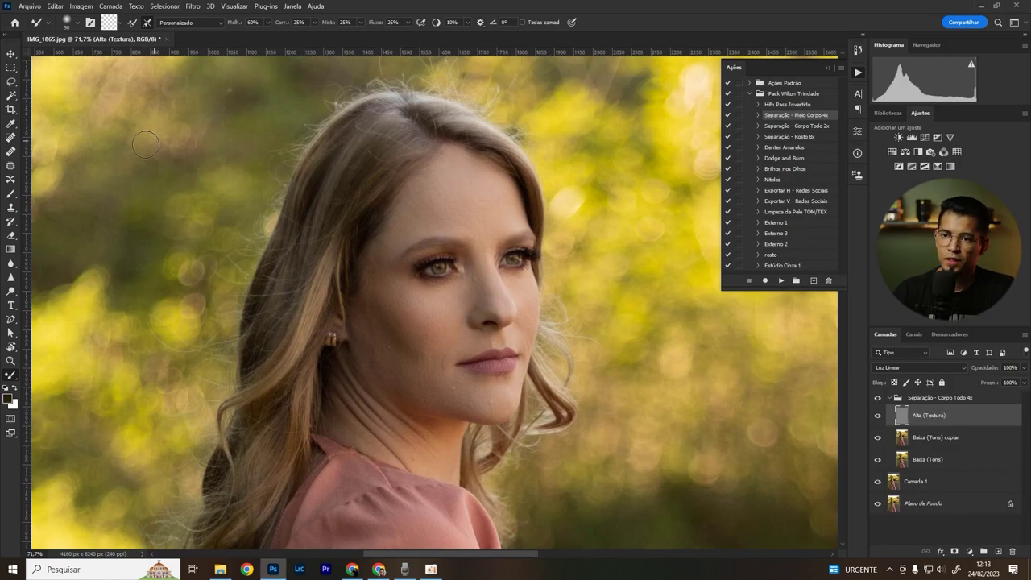
{"action": "left_click", "coordinate": [12, 207]}
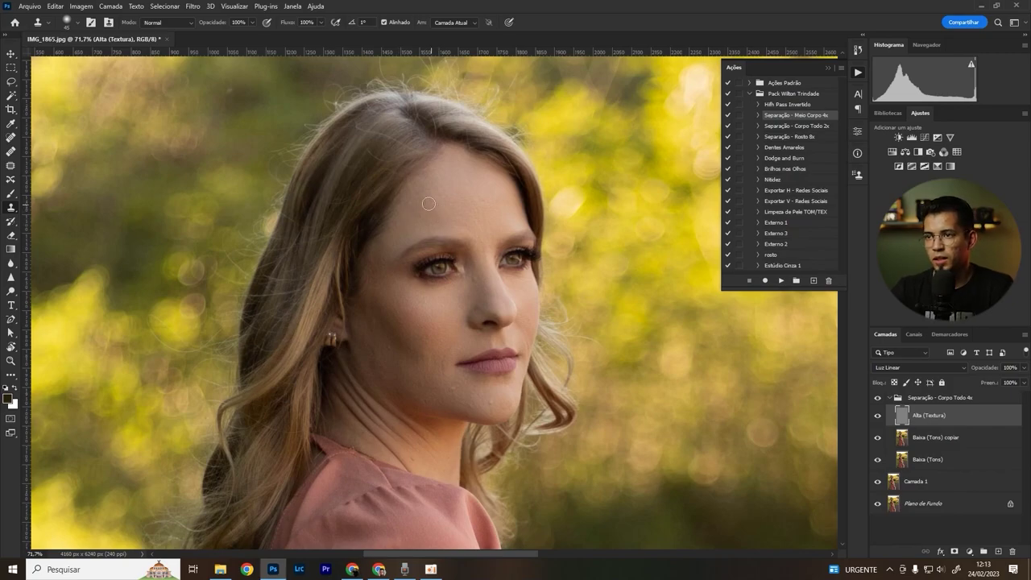
{"action": "scroll", "coordinate": [452, 208], "scroll_direction": "up", "scroll_amount": 3}
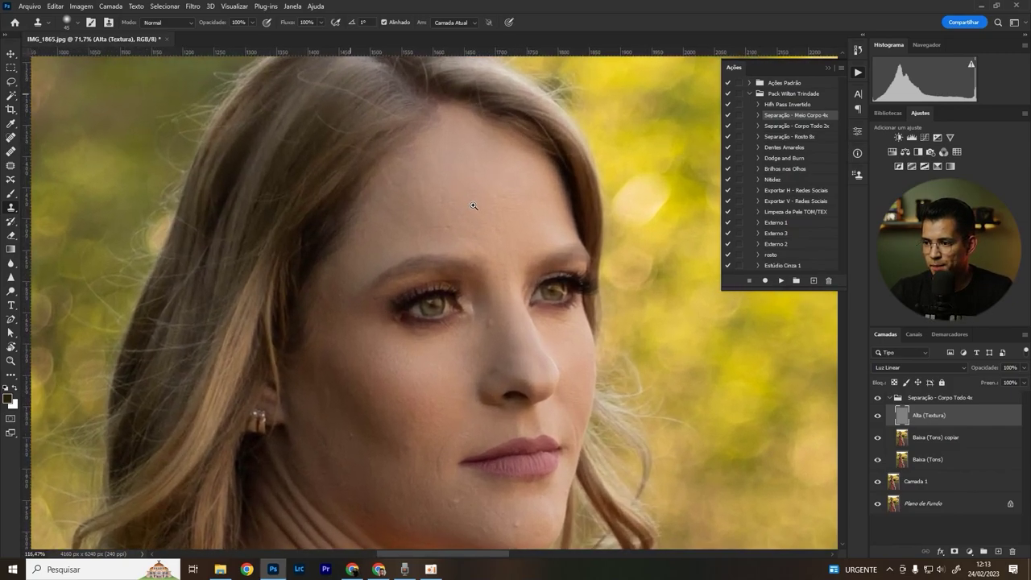
{"action": "scroll", "coordinate": [419, 290], "scroll_direction": "up", "scroll_amount": 2}
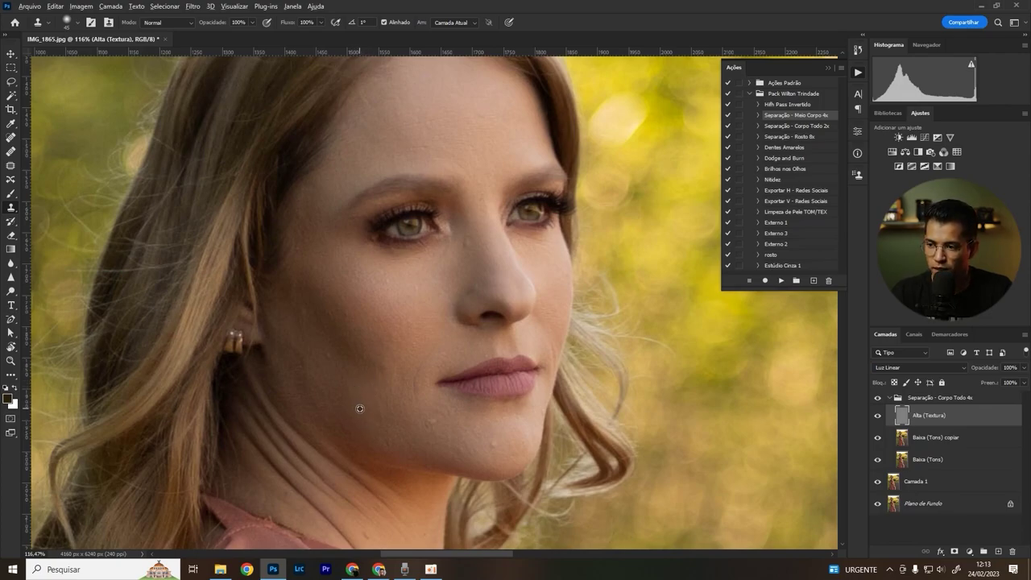
{"action": "left_click", "coordinate": [358, 410], "text": "alt"}
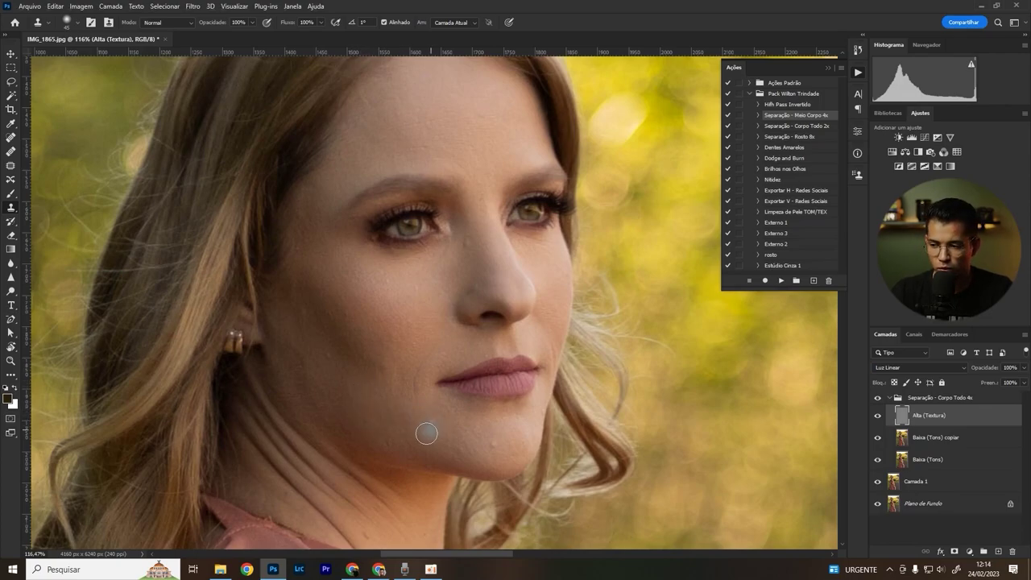
{"action": "left_click_drag", "start_coordinate": [435, 422], "coordinate": [434, 425]}
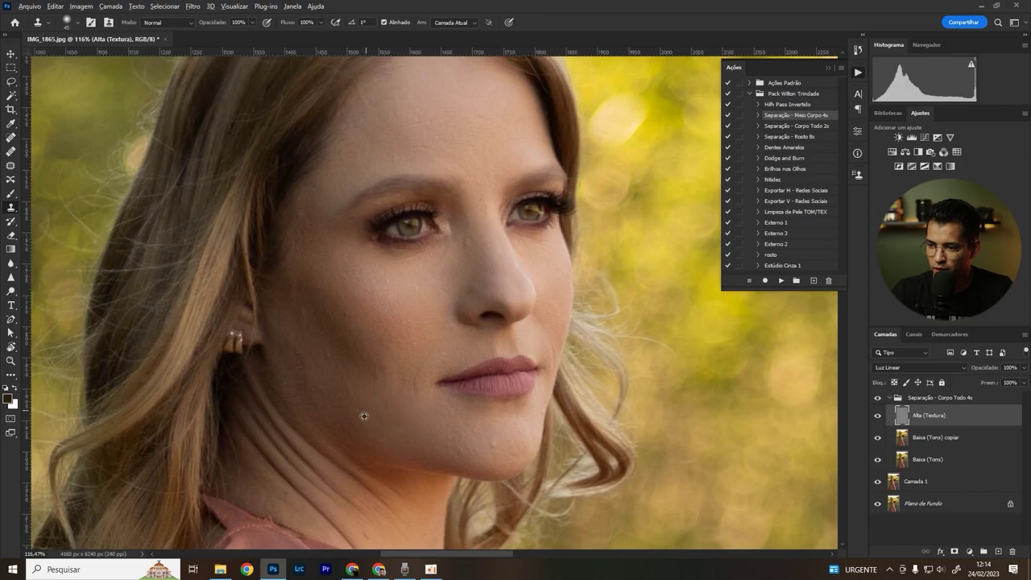
{"action": "left_click", "coordinate": [408, 436], "text": "alt"}
{"action": "left_click_drag", "start_coordinate": [453, 444], "coordinate": [460, 448]}
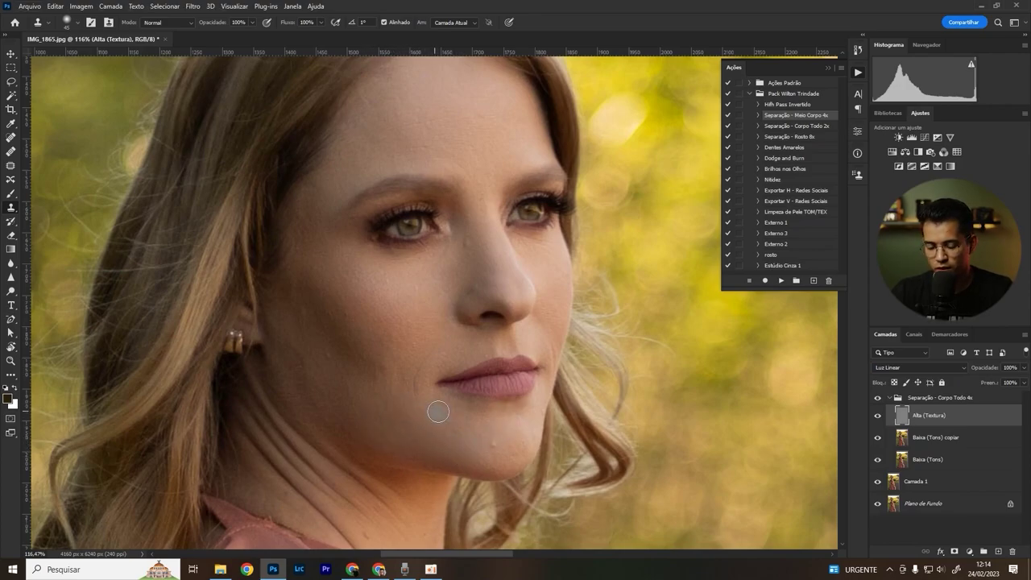
{"action": "mouse_move", "coordinate": [459, 439]}
{"action": "left_mouse_down"}
{"action": "mouse_move", "coordinate": [497, 443]}
{"action": "mouse_move", "coordinate": [455, 421]}
{"action": "left_mouse_up"}
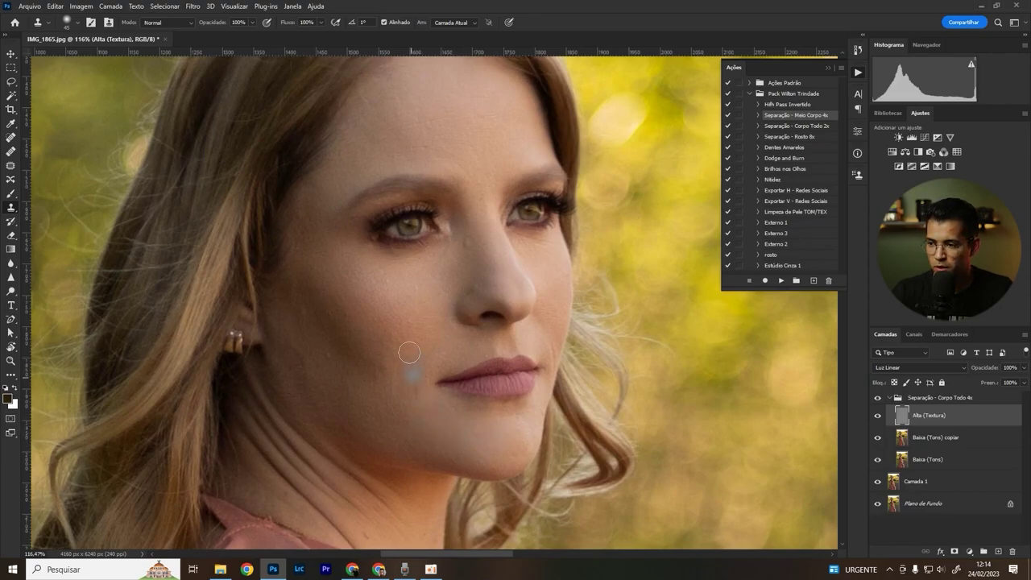
Step: Clone over the cheek beside the lips and the nose with a size-30 brush, then fit the view
{"action": "left_click", "coordinate": [359, 341], "text": "alt"}
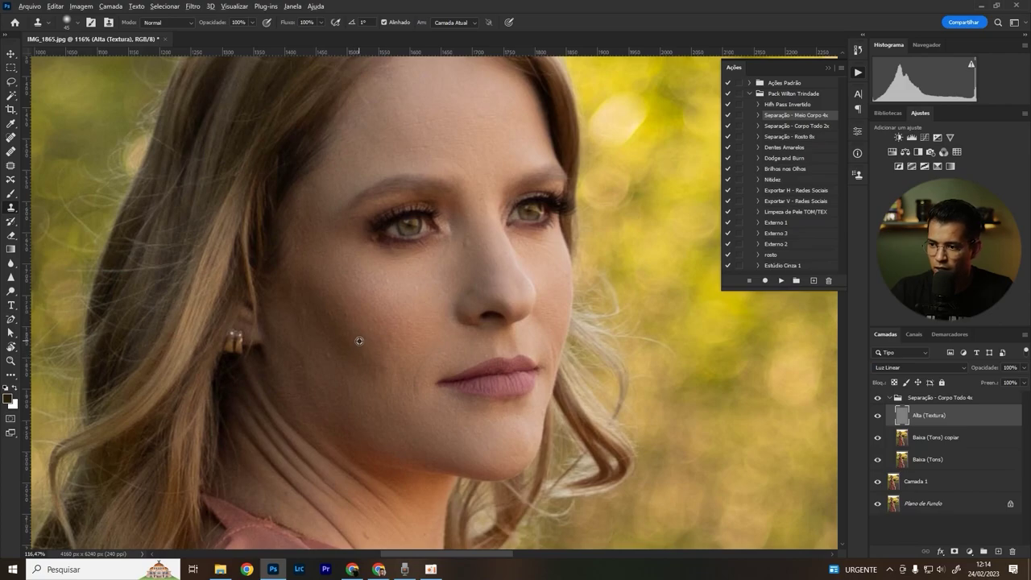
{"action": "mouse_move", "coordinate": [394, 362]}
{"action": "left_mouse_down"}
{"action": "mouse_move", "coordinate": [408, 370]}
{"action": "mouse_move", "coordinate": [391, 362]}
{"action": "mouse_move", "coordinate": [407, 388]}
{"action": "mouse_move", "coordinate": [421, 363]}
{"action": "mouse_move", "coordinate": [406, 387]}
{"action": "mouse_move", "coordinate": [375, 371]}
{"action": "mouse_move", "coordinate": [402, 385]}
{"action": "left_mouse_up"}
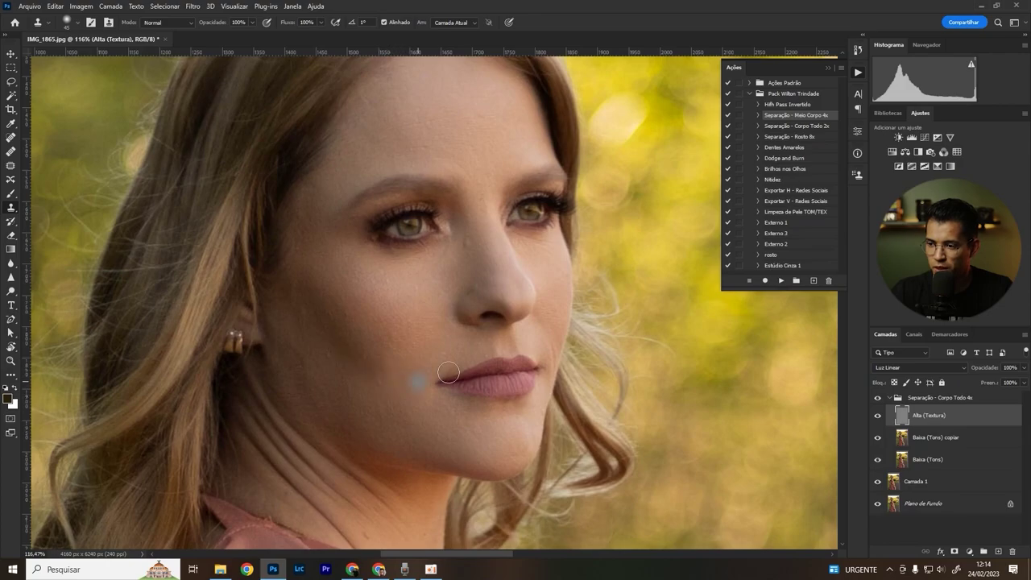
{"action": "mouse_move", "coordinate": [410, 386]}
{"action": "left_mouse_down"}
{"action": "mouse_move", "coordinate": [389, 372]}
{"action": "mouse_move", "coordinate": [405, 398]}
{"action": "left_mouse_up"}
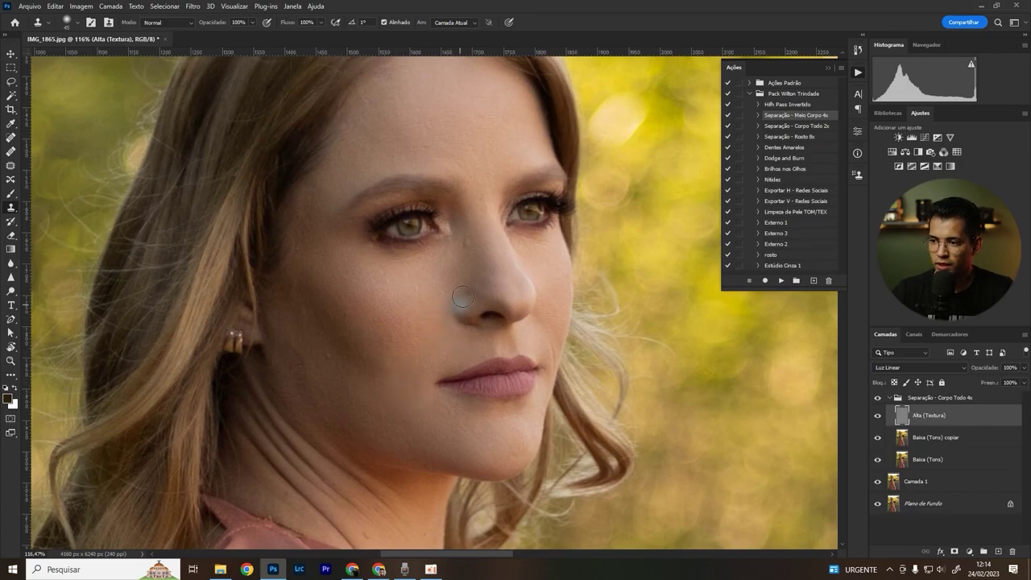
{"action": "left_click_drag", "start_coordinate": [471, 256], "coordinate": [445, 274]}
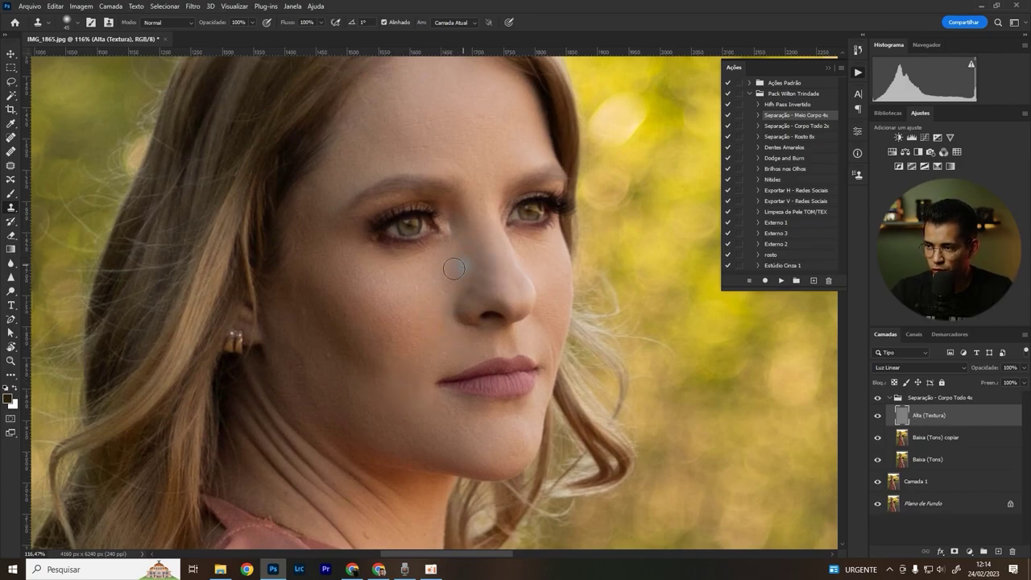
{"action": "left_click", "coordinate": [385, 272], "text": "alt"}
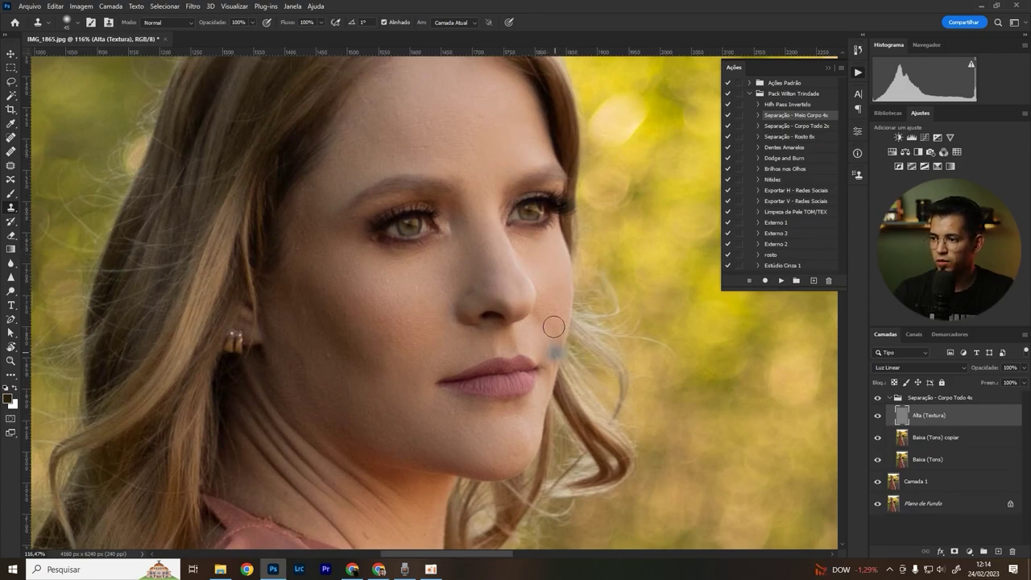
{"action": "key", "text": "bracketleft"}
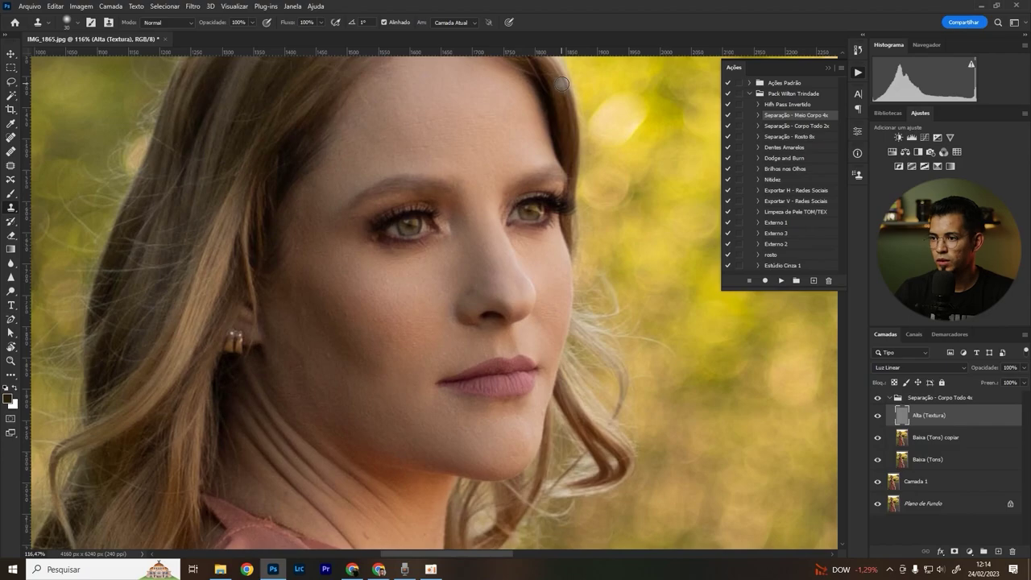
{"action": "key", "text": "ctrl+1"}
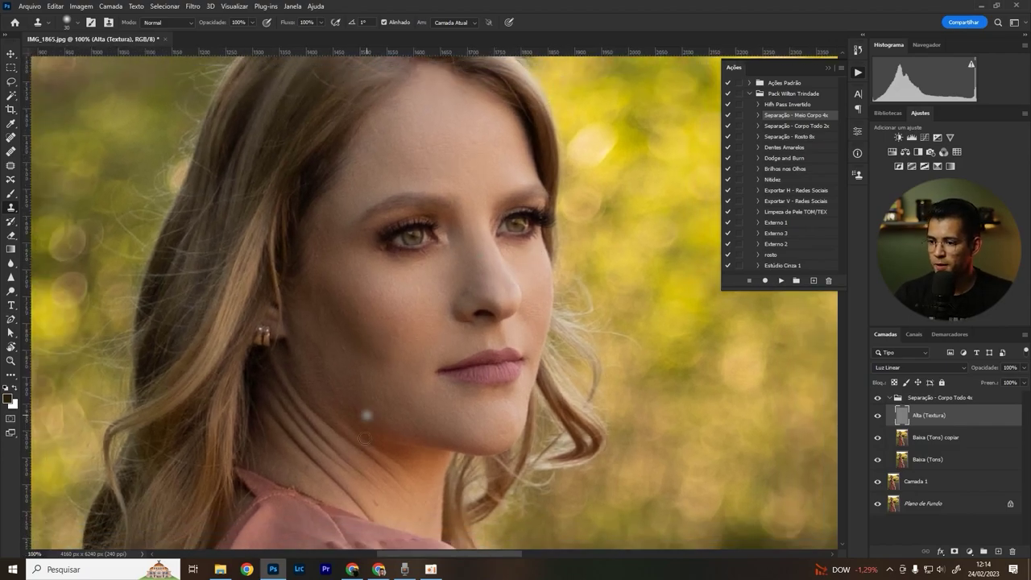
{"action": "key", "text": "ctrl+0"}
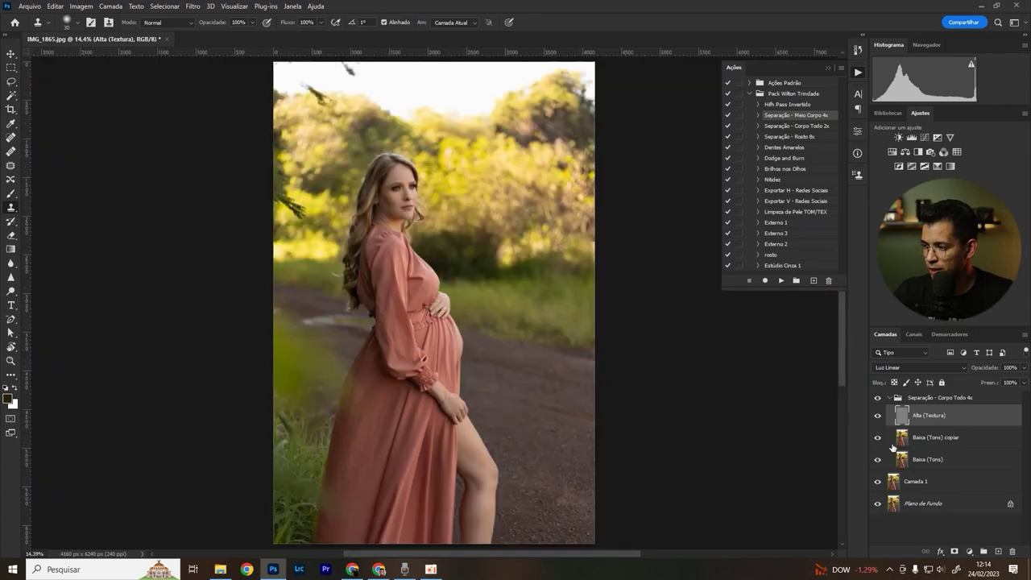
Step: On Baixa (Tons) copiar, use a size-175 Mixer Brush over the belly, dress and leg
{"action": "left_click", "coordinate": [926, 437]}
{"action": "scroll", "coordinate": [483, 451], "scroll_direction": "up", "scroll_amount": 5}
{"action": "key", "text": "b"}
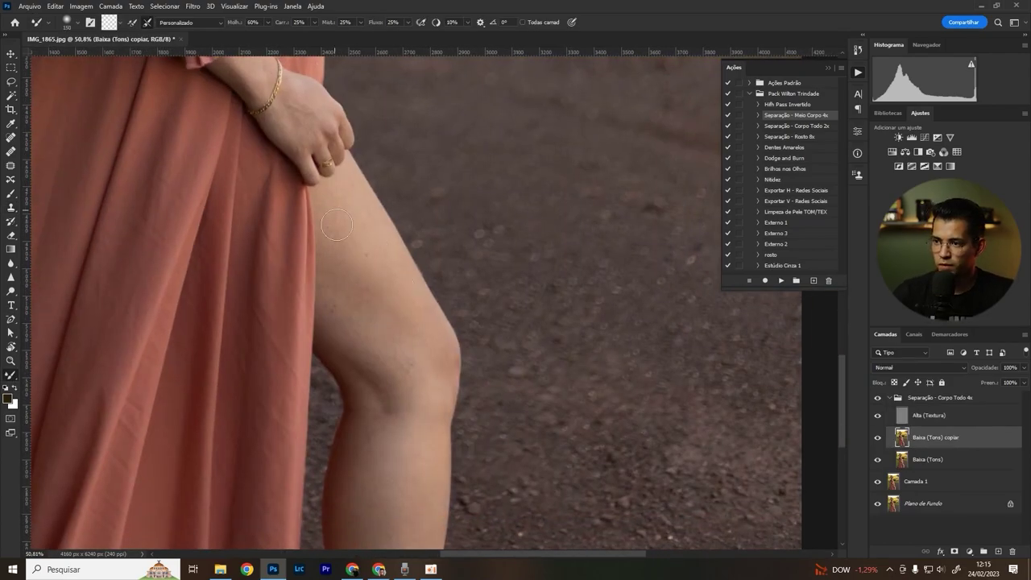
{"action": "key", "text": "bracketright"}
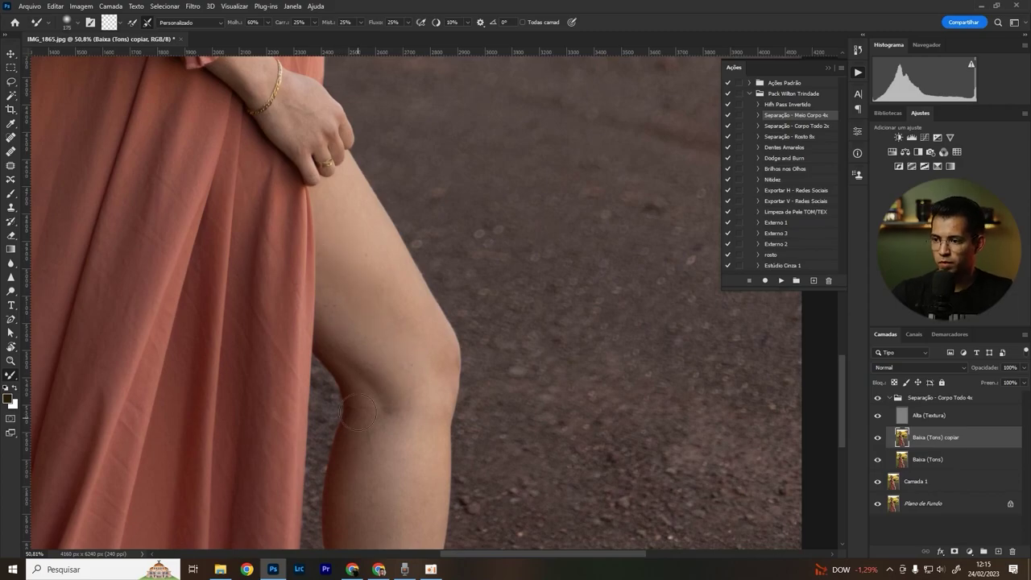
{"action": "scroll", "coordinate": [423, 407], "scroll_direction": "down", "scroll_amount": 3}
{"action": "scroll", "coordinate": [395, 430], "scroll_direction": "up", "scroll_amount": 10}
{"action": "scroll", "coordinate": [395, 430], "scroll_direction": "left", "scroll_amount": 3}
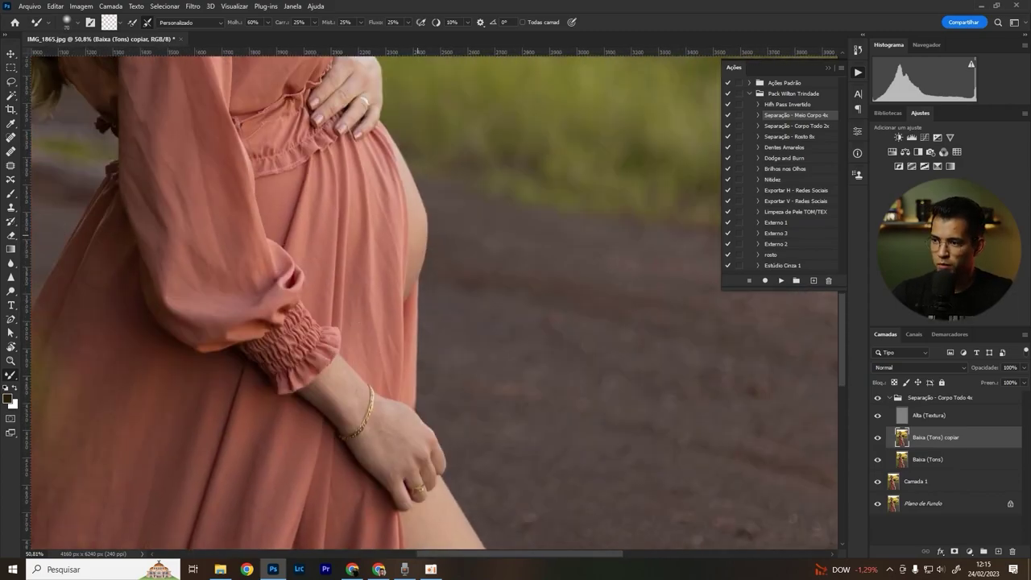
{"action": "left_click_drag", "start_coordinate": [422, 227], "coordinate": [478, 356]}
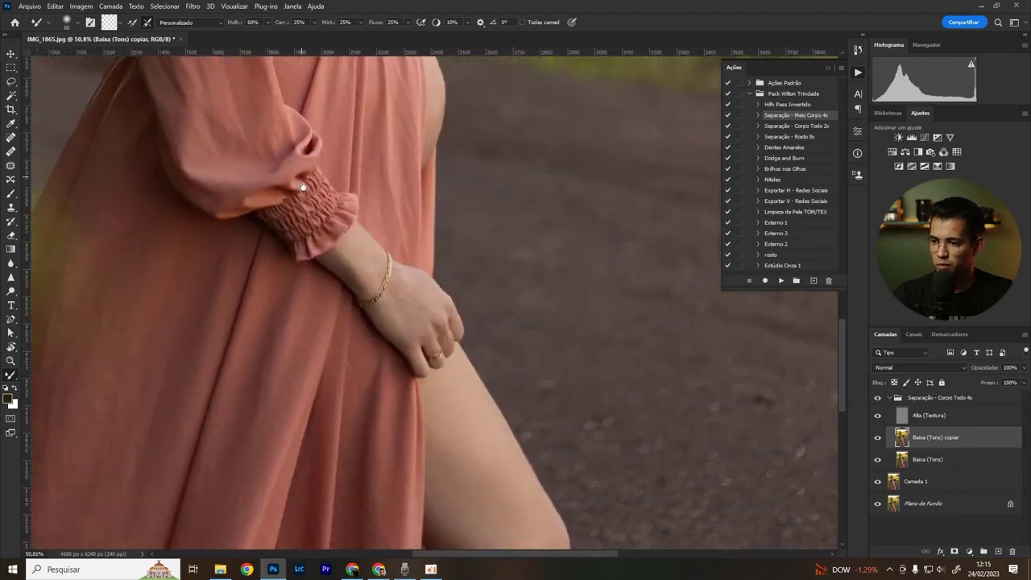
{"action": "left_click_drag", "start_coordinate": [418, 483], "coordinate": [397, 314]}
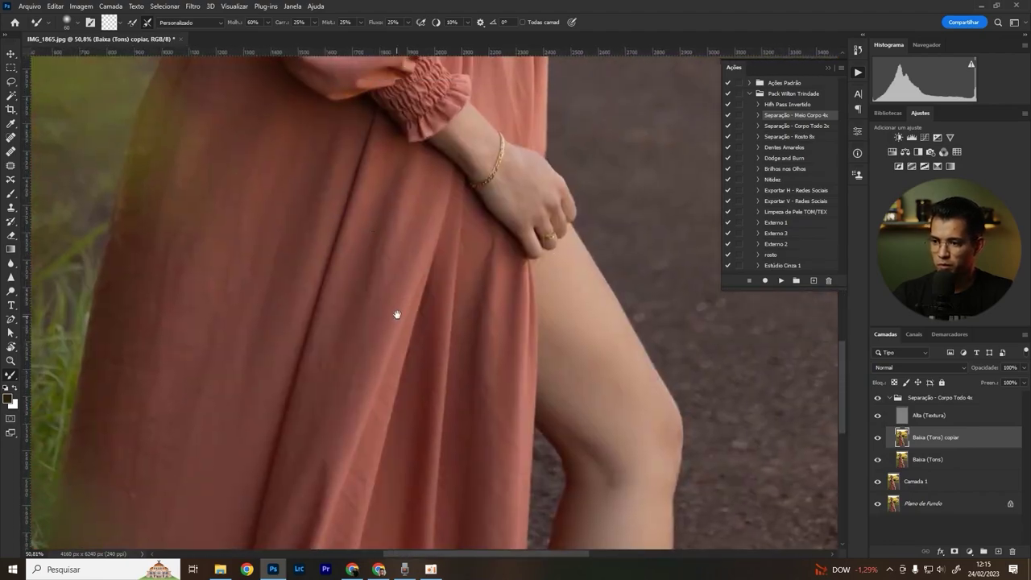
{"action": "key", "text": "ctrl+0"}
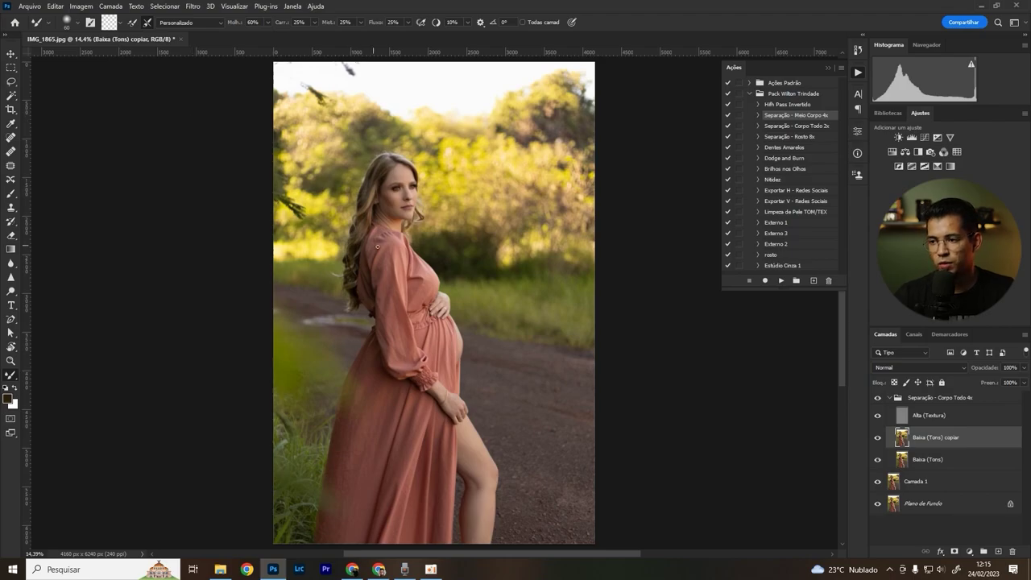
Step: Blend the arm and shoulder tones, adjusting the brush through 70, 150, 125 and 400
{"action": "left_click_drag", "start_coordinate": [385, 272], "coordinate": [393, 208]}
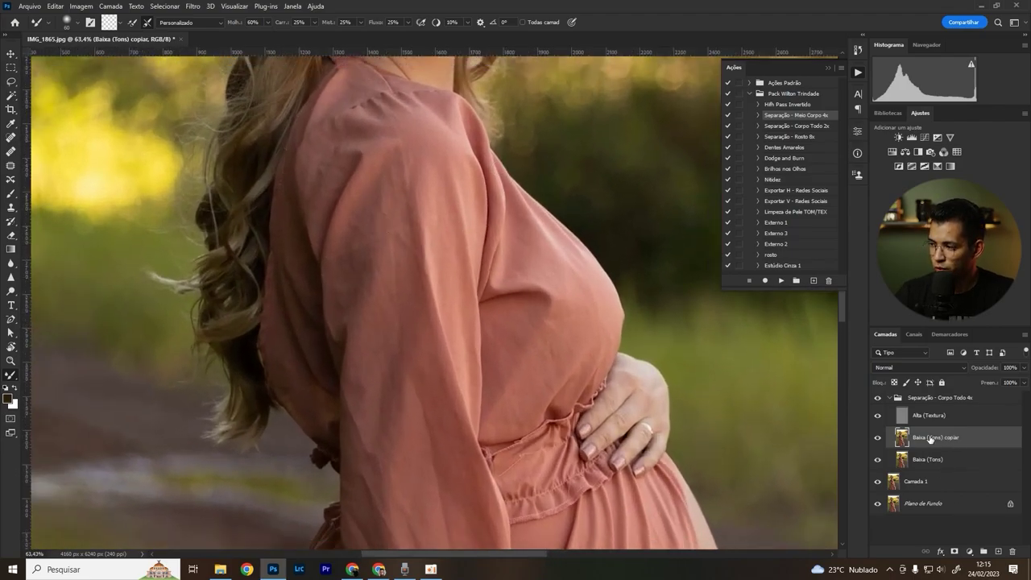
{"action": "key", "text": "bracketright"}
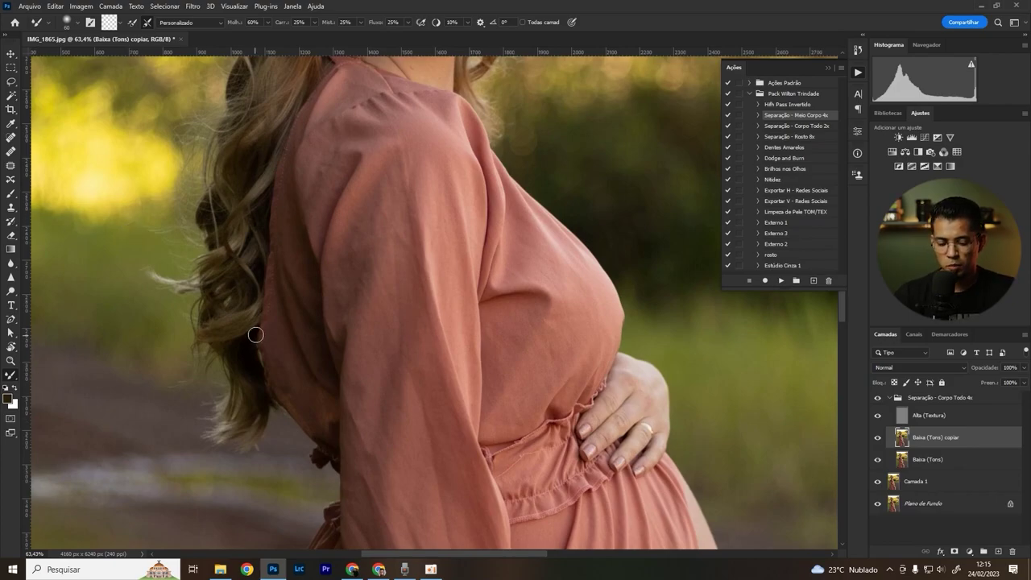
{"action": "key", "text": "bracketright"}
{"action": "key", "text": "bracketright"}
{"action": "key", "text": "bracketright"}
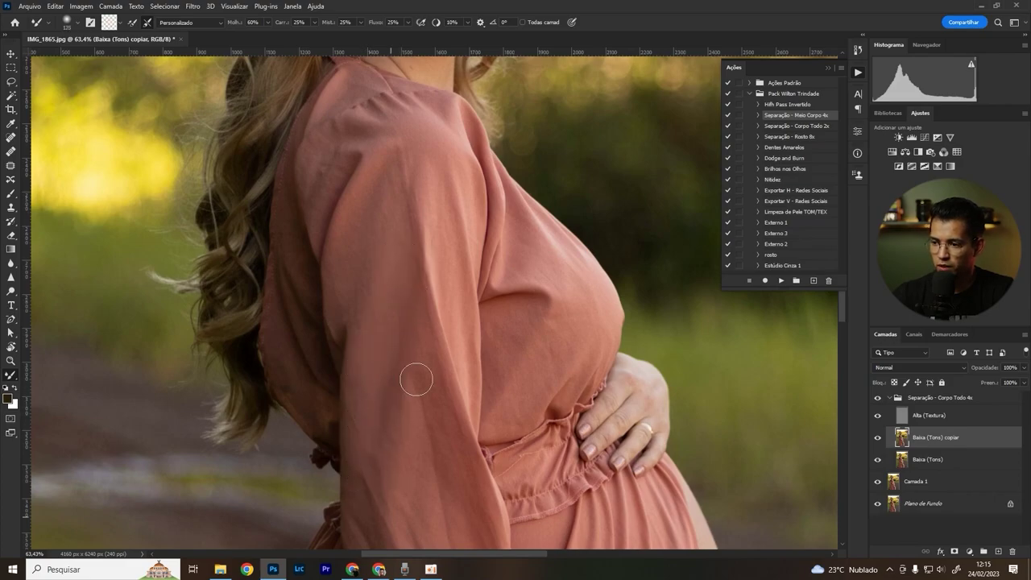
{"action": "key", "text": "bracketleft"}
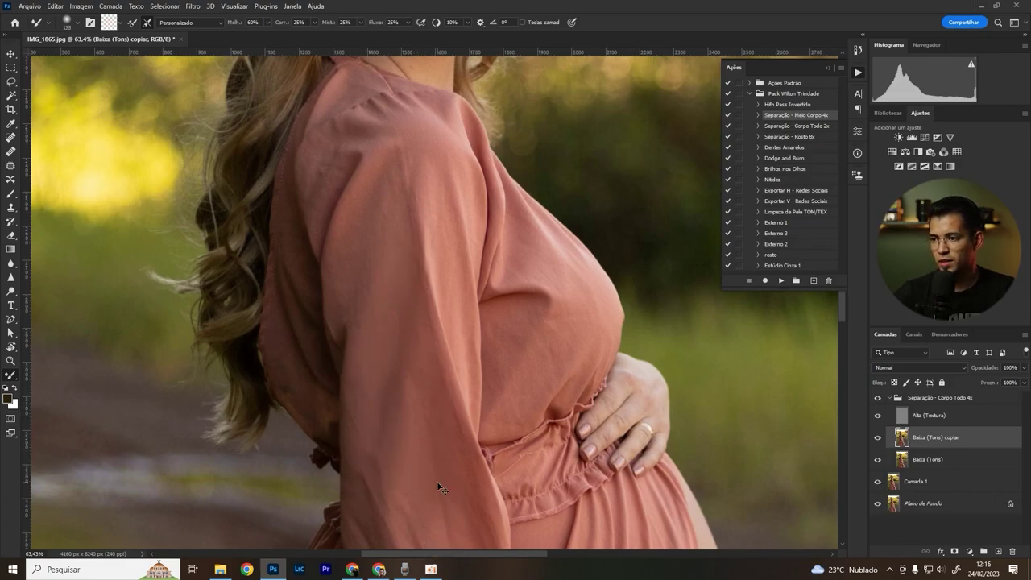
{"action": "key", "text": "ctrl+0"}
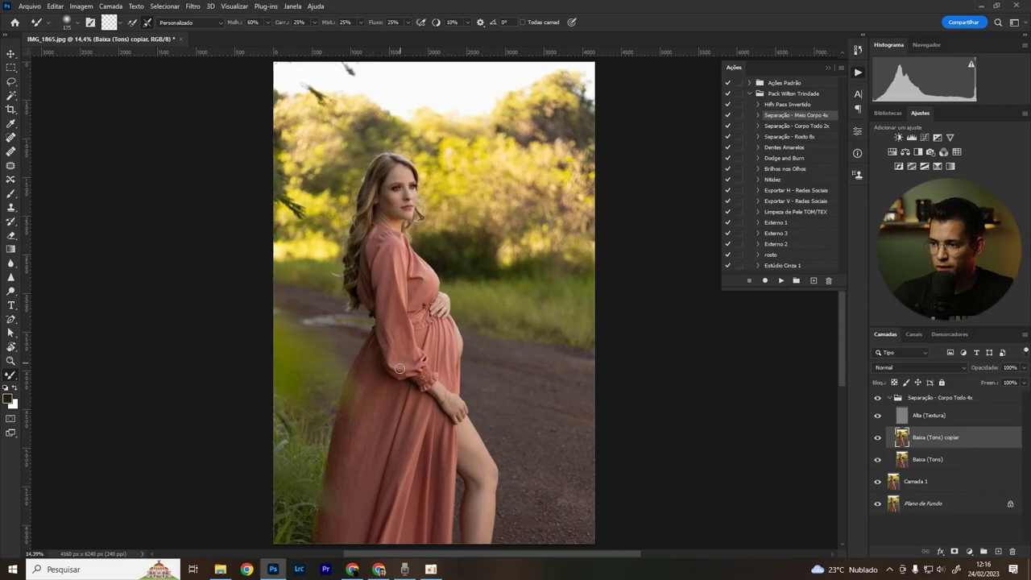
{"action": "key", "text": "bracketright"}
{"action": "key", "text": "bracketright"}
{"action": "key", "text": "bracketright"}
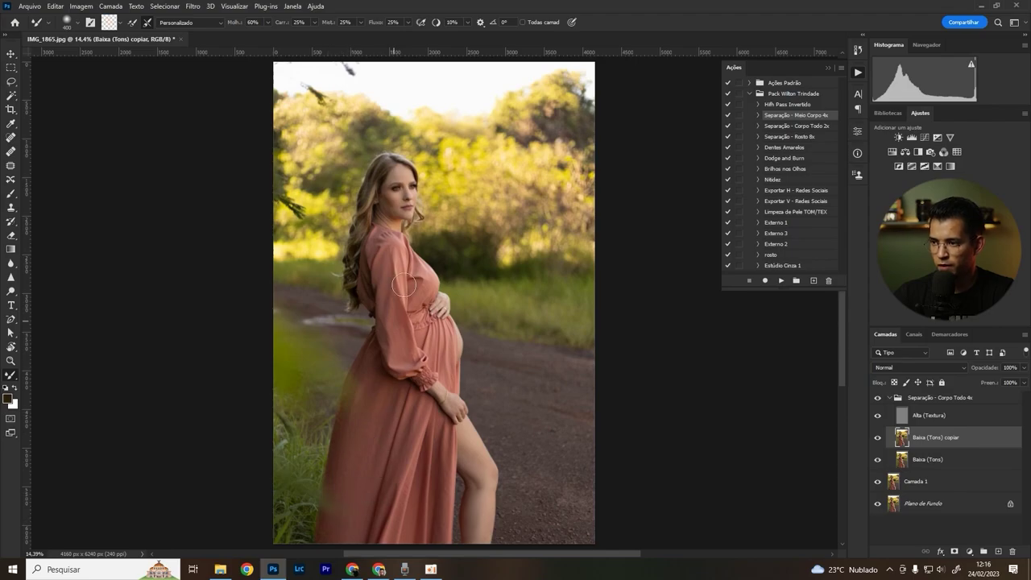
Step: Toggle the Separação - Corpo Todo 4x group to compare, then collapse it
{"action": "left_click", "coordinate": [877, 398]}
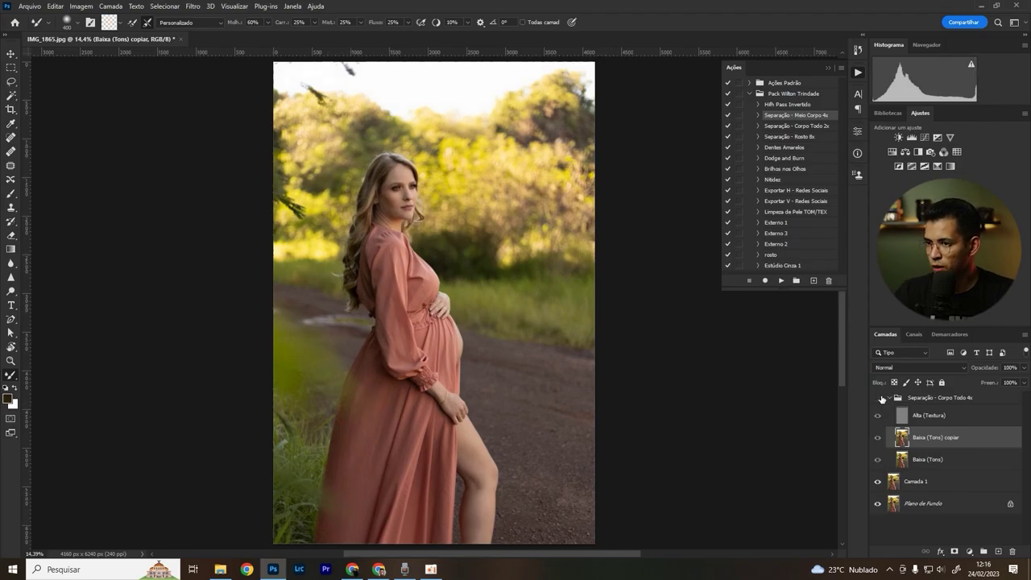
{"action": "left_click", "coordinate": [878, 398]}
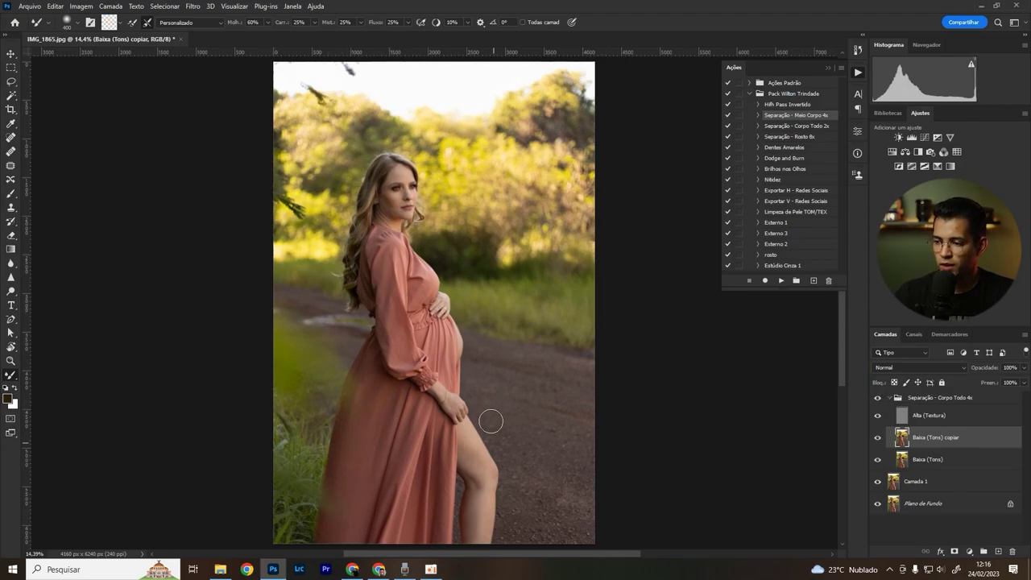
{"action": "left_click", "coordinate": [878, 397]}
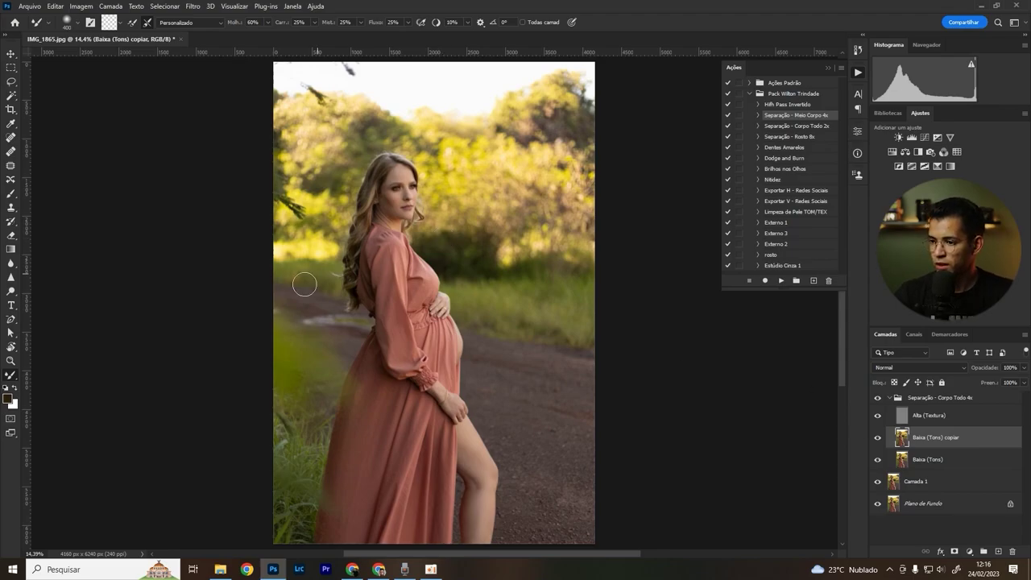
{"action": "left_click", "coordinate": [890, 398]}
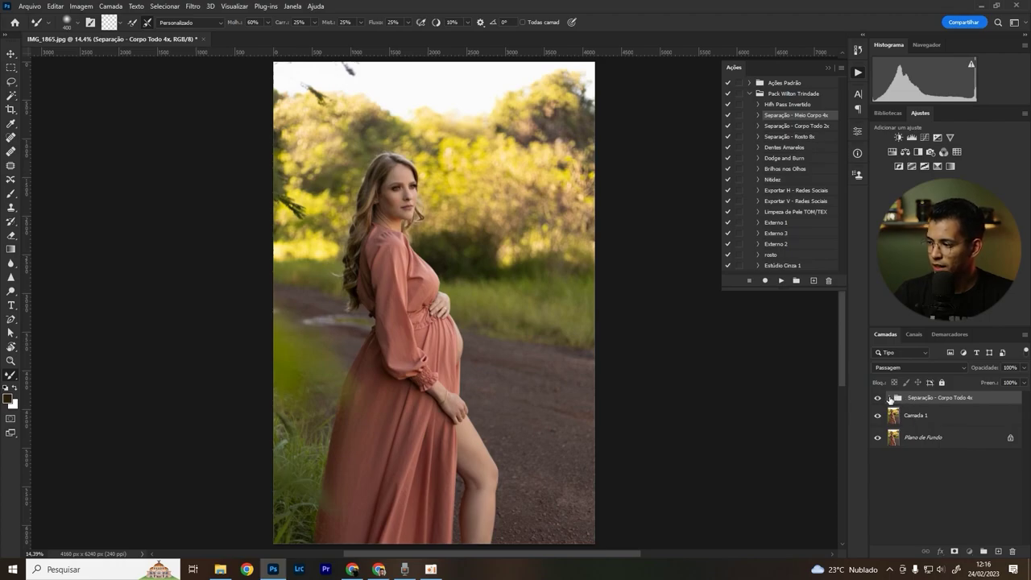
{"action": "left_click", "coordinate": [890, 398]}
{"action": "left_click", "coordinate": [890, 398]}
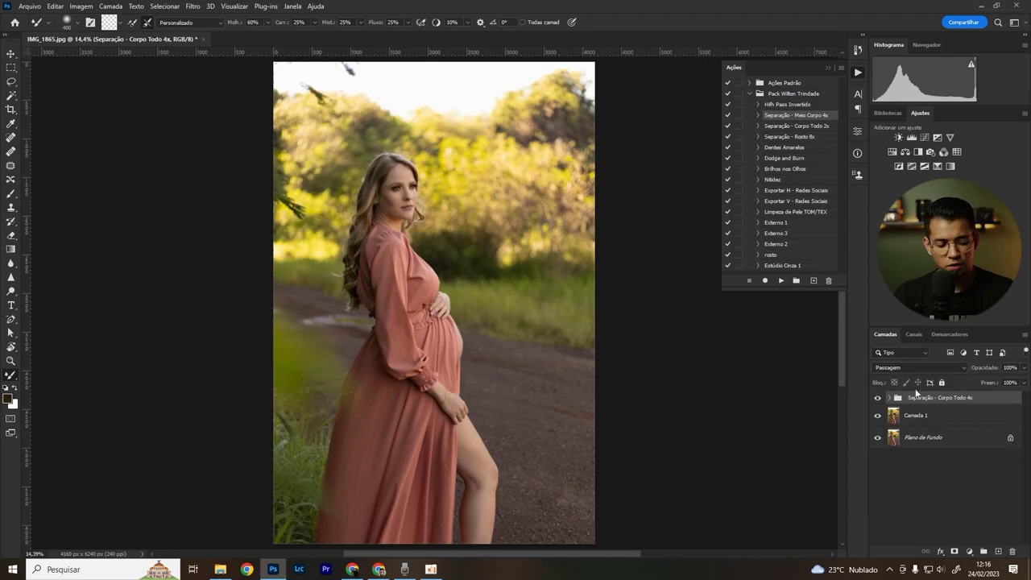
{"action": "left_click", "coordinate": [948, 419], "text": "shift"}
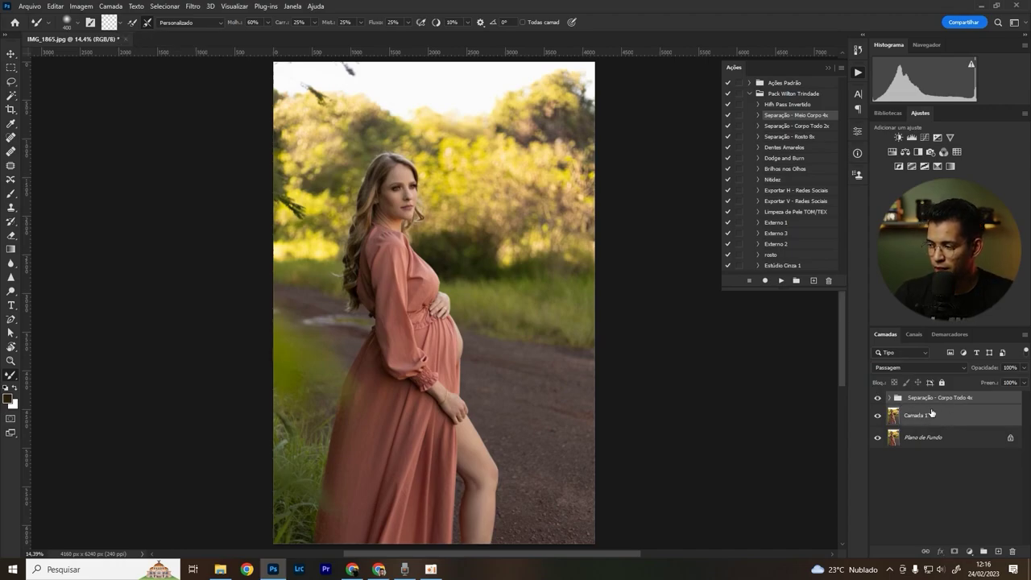
{"action": "right_click", "coordinate": [948, 416]}
{"action": "left_click", "coordinate": [843, 425]}
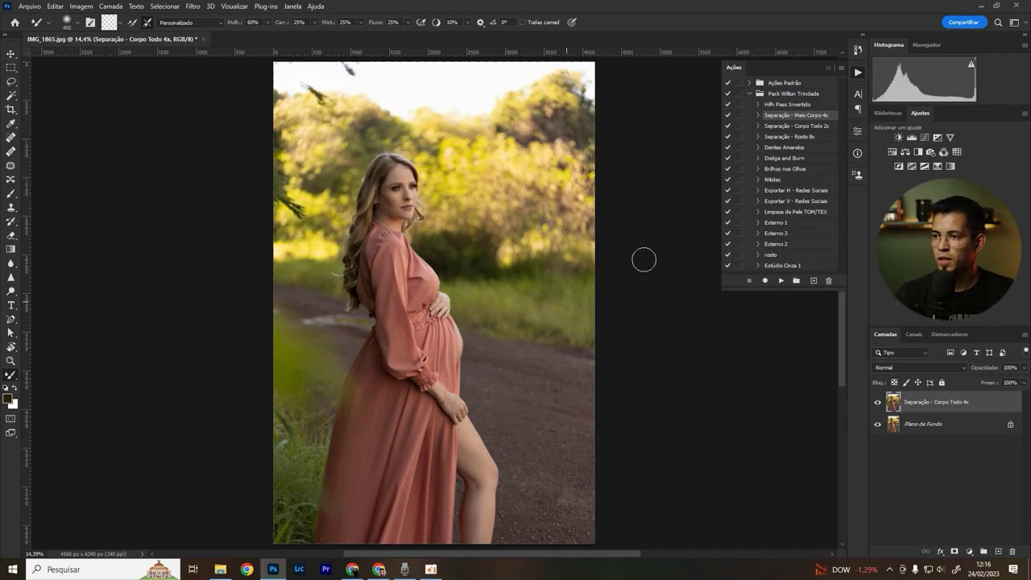
{"action": "scroll", "coordinate": [430, 211], "scroll_direction": "up", "scroll_amount": 3}
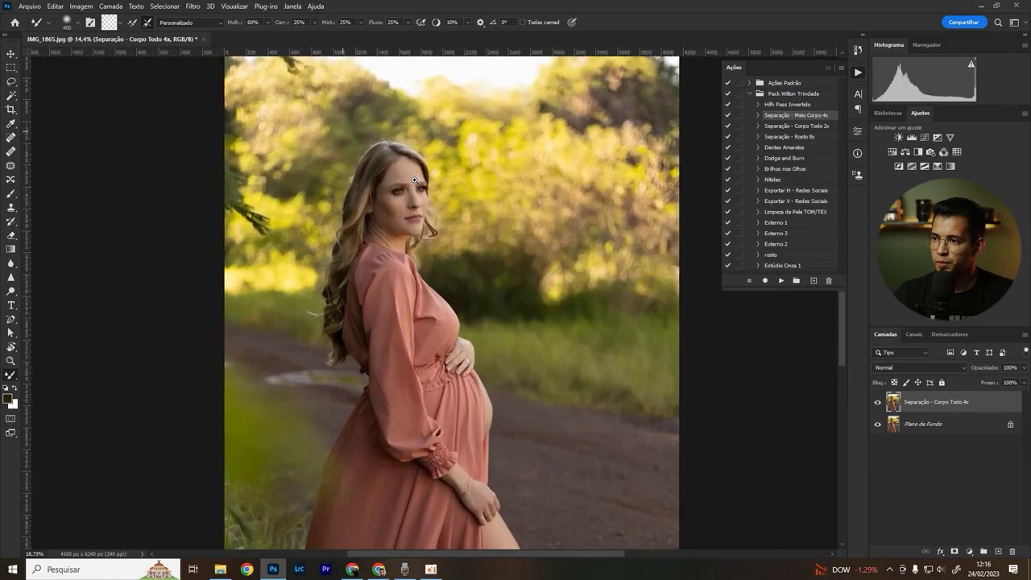
Step: Run the Brilhos nos Olhos action to add its overlay layer, then magnify the eyes
{"action": "scroll", "coordinate": [451, 202], "scroll_direction": "up", "scroll_amount": 4}
{"action": "scroll", "coordinate": [491, 177], "scroll_direction": "up", "scroll_amount": 3}
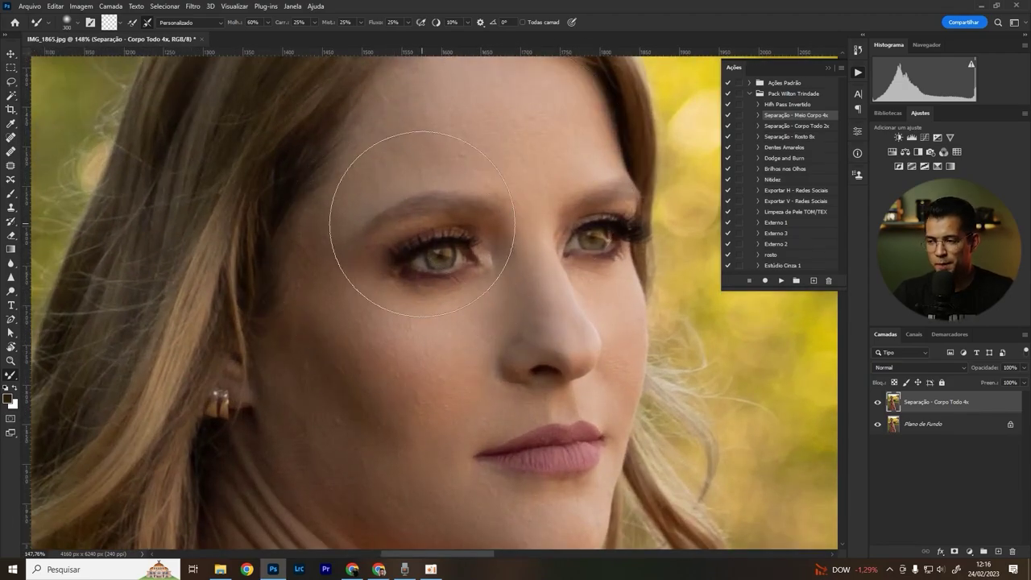
{"action": "left_click", "coordinate": [778, 169]}
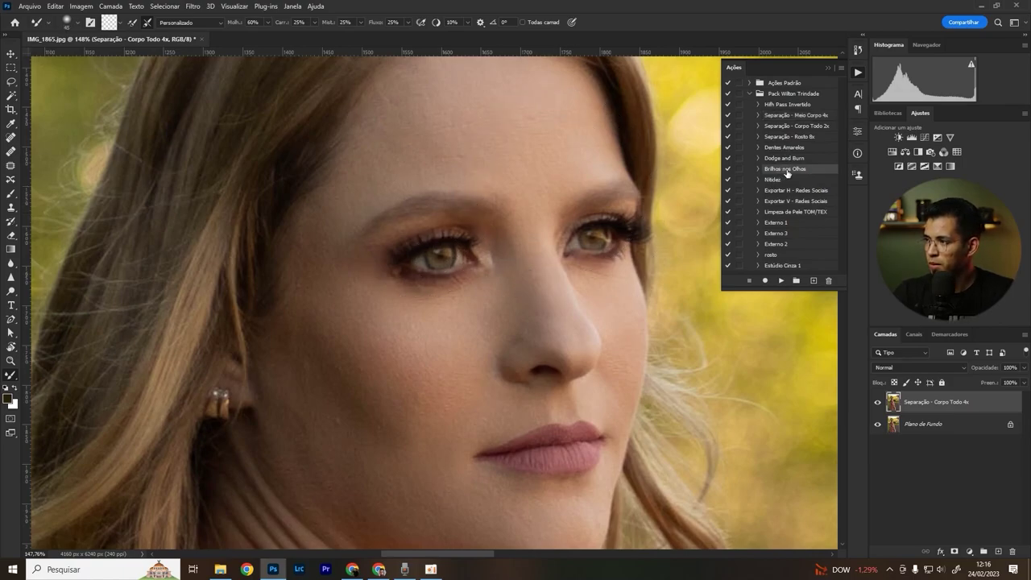
{"action": "left_click", "coordinate": [780, 280]}
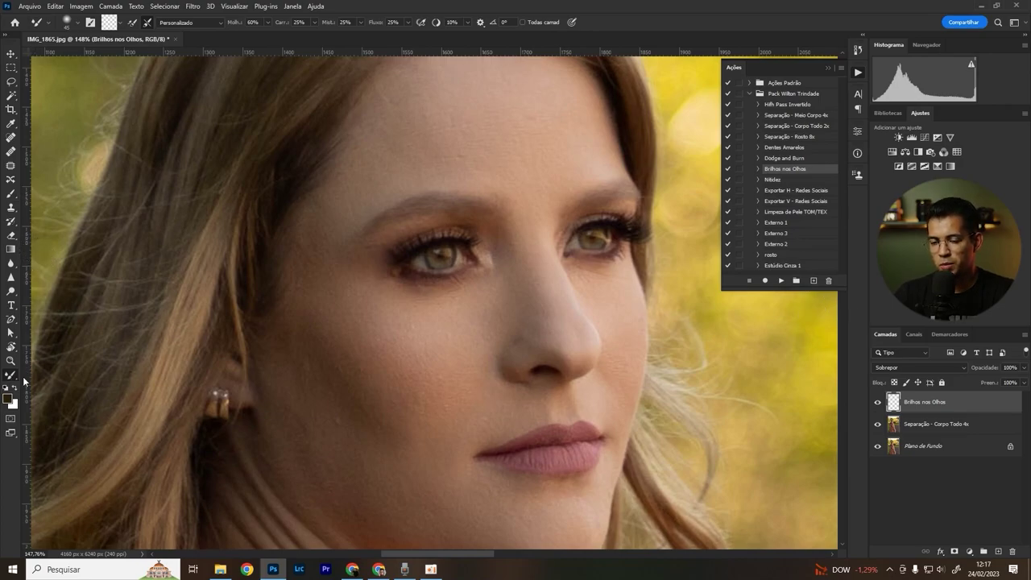
{"action": "left_click_drag", "start_coordinate": [439, 256], "coordinate": [435, 256]}
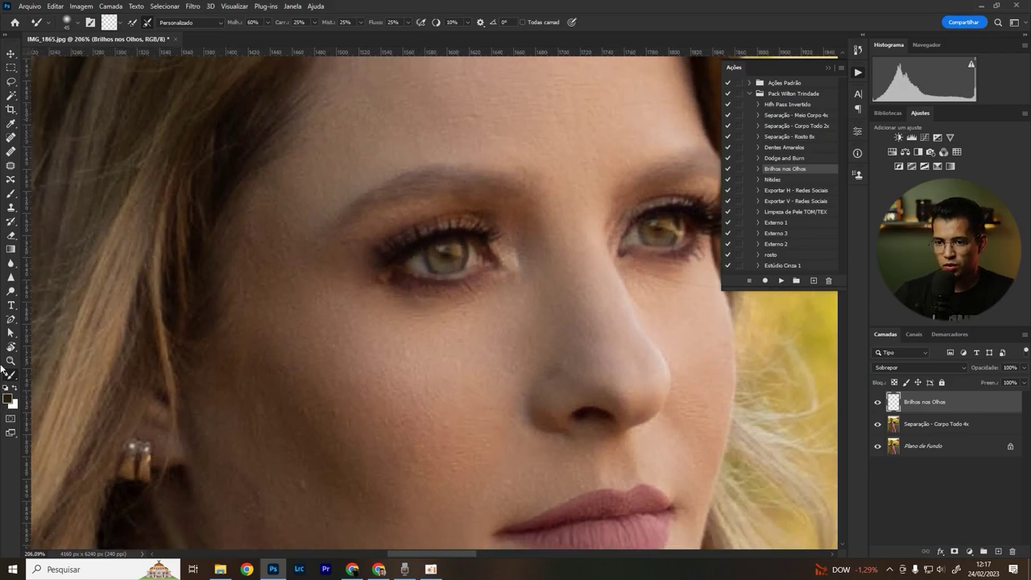
Step: Set up a regular brush with 5% flow and white as the painting colour
{"action": "left_click", "coordinate": [11, 194]}
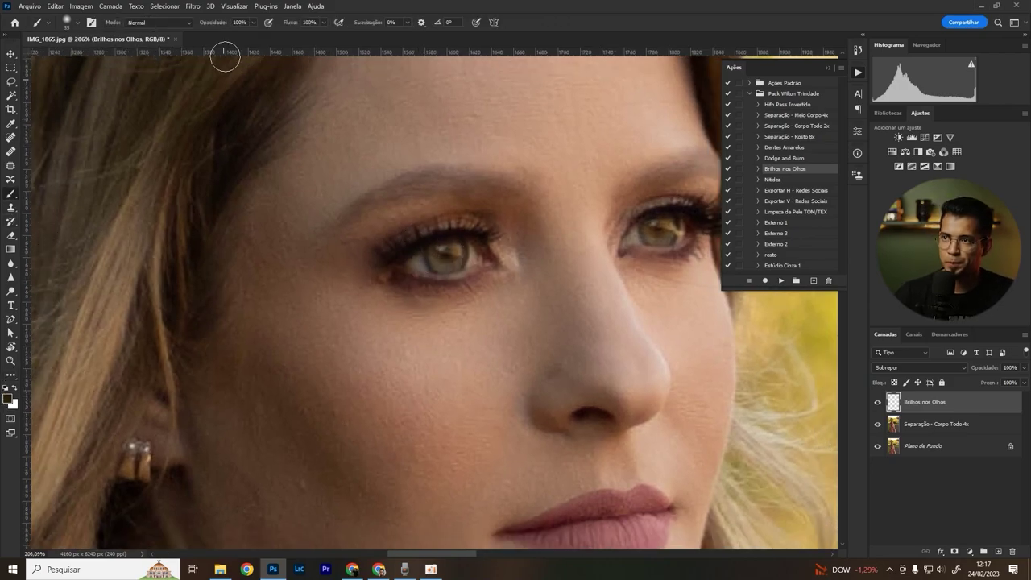
{"action": "left_click", "coordinate": [294, 24]}
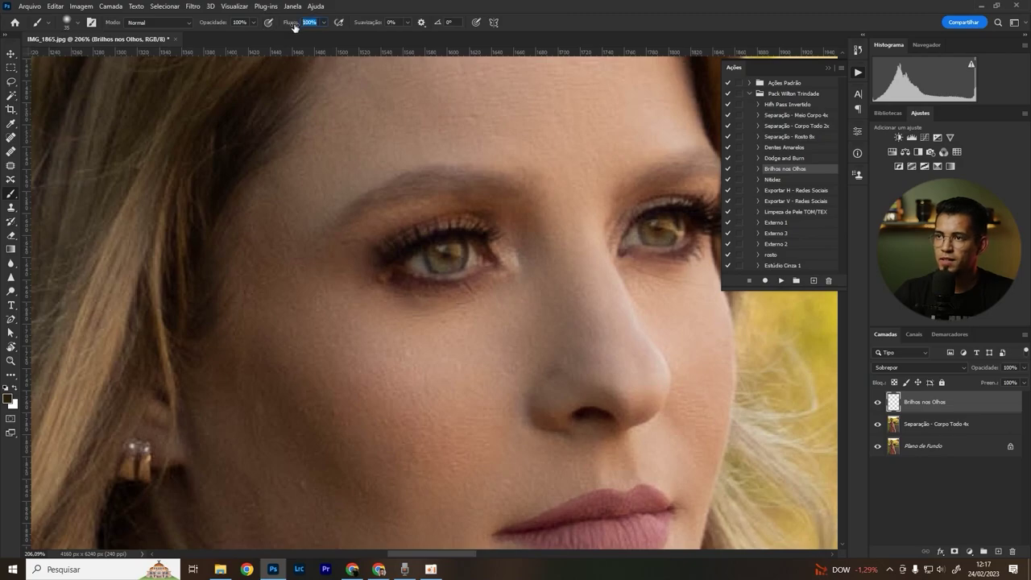
{"action": "type", "text": "55"}
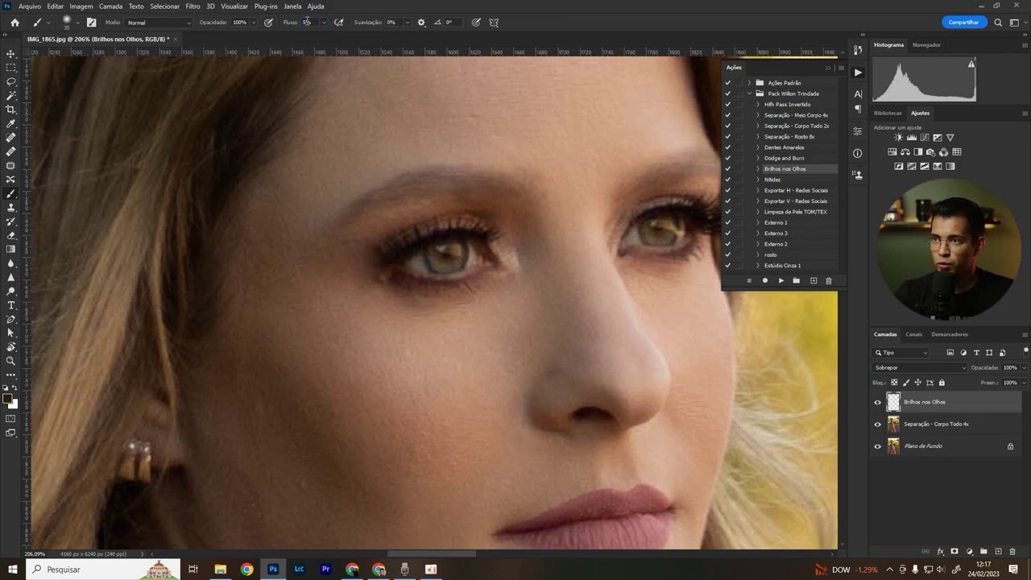
{"action": "key", "text": "BackSpace"}
{"action": "key", "text": "Return"}
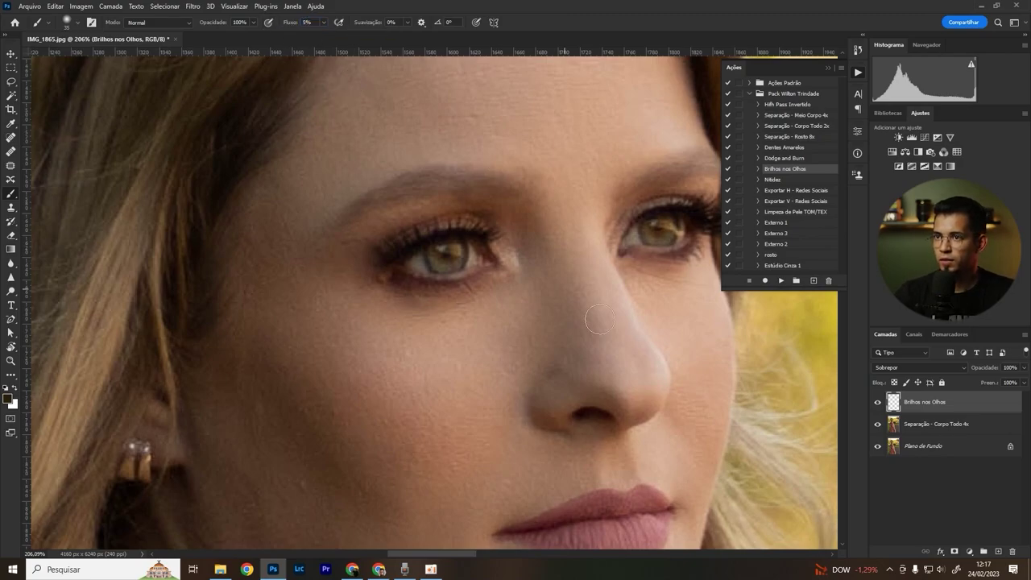
{"action": "left_click", "coordinate": [13, 388]}
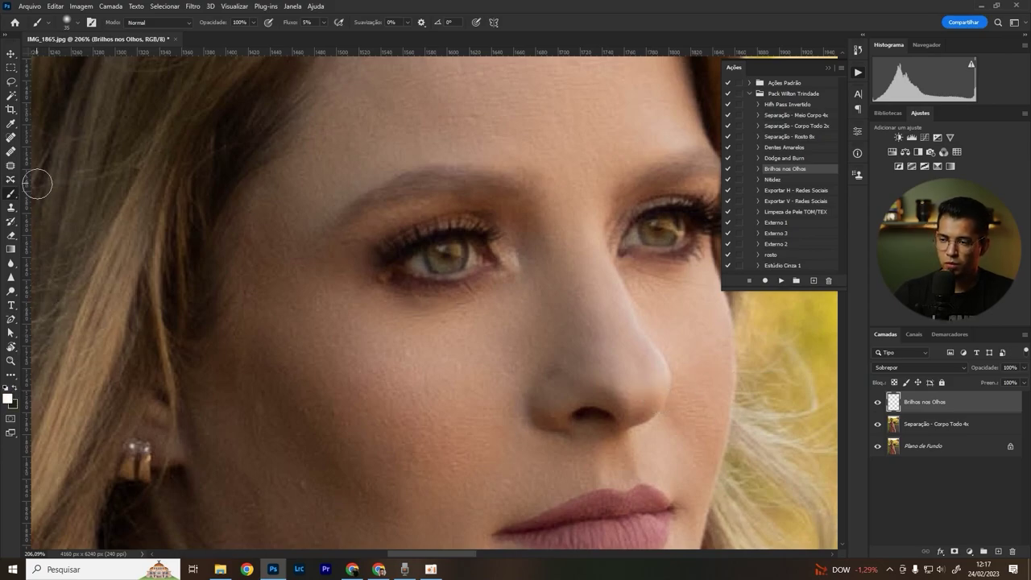
Step: Paint faint white light into the first iris with a small brush
{"action": "key", "text": "bracketleft"}
{"action": "key", "text": "bracketleft"}
{"action": "key", "text": "bracketleft"}
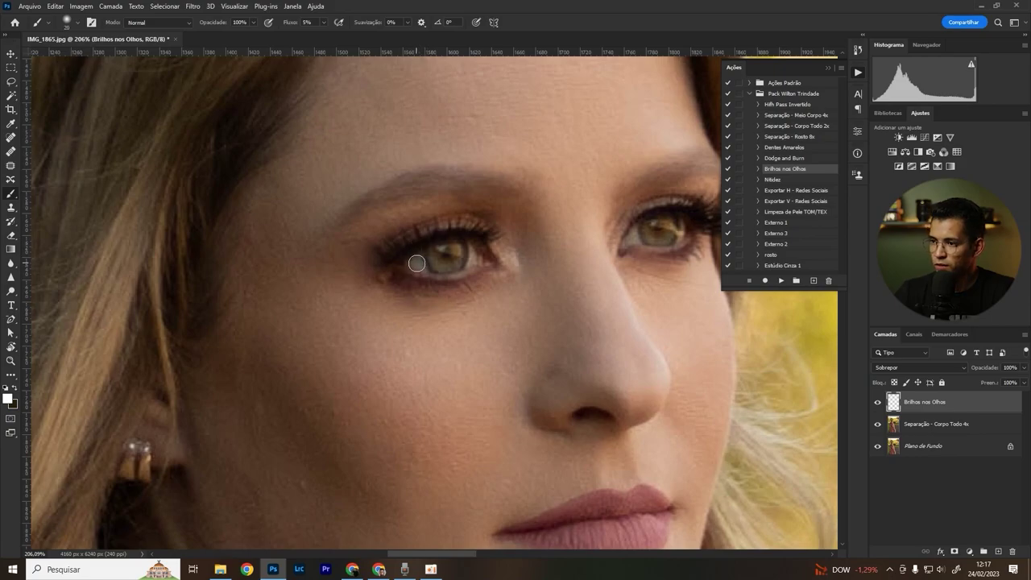
{"action": "key", "text": "bracketleft"}
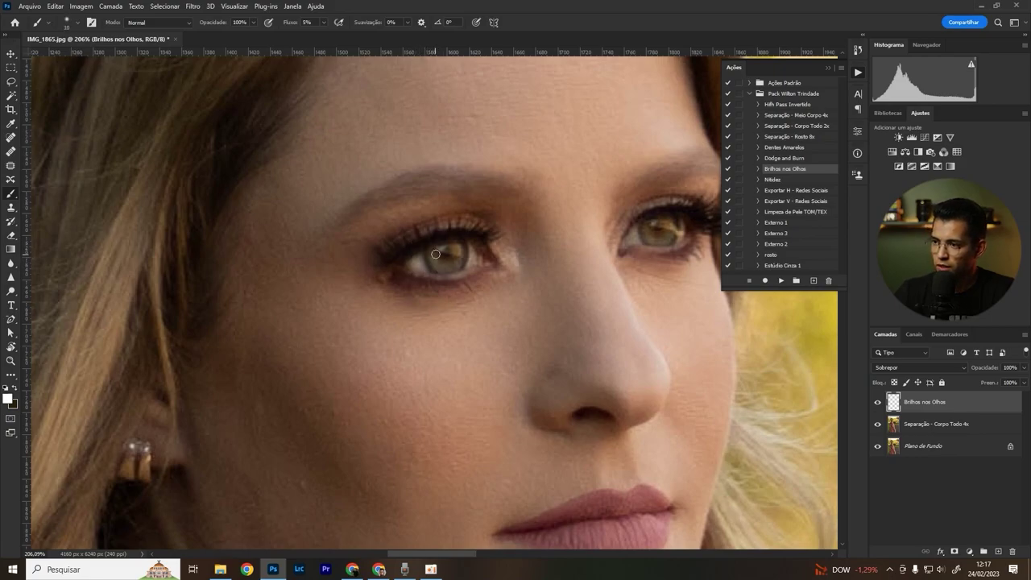
{"action": "key", "text": "bracketleft"}
{"action": "left_click_drag", "start_coordinate": [632, 236], "coordinate": [659, 233]}
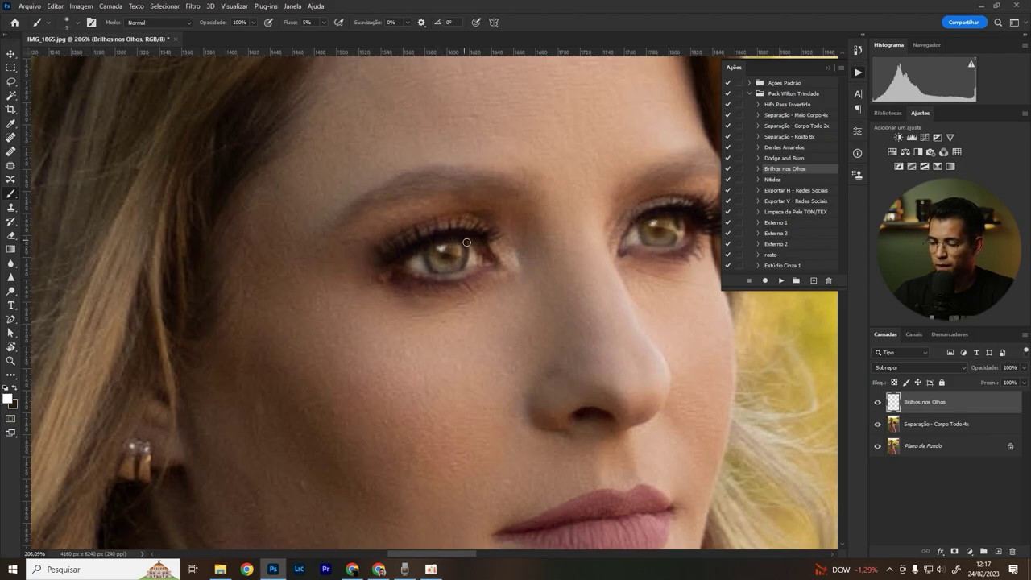
{"action": "key", "text": "bracketright"}
{"action": "key", "text": "bracketright"}
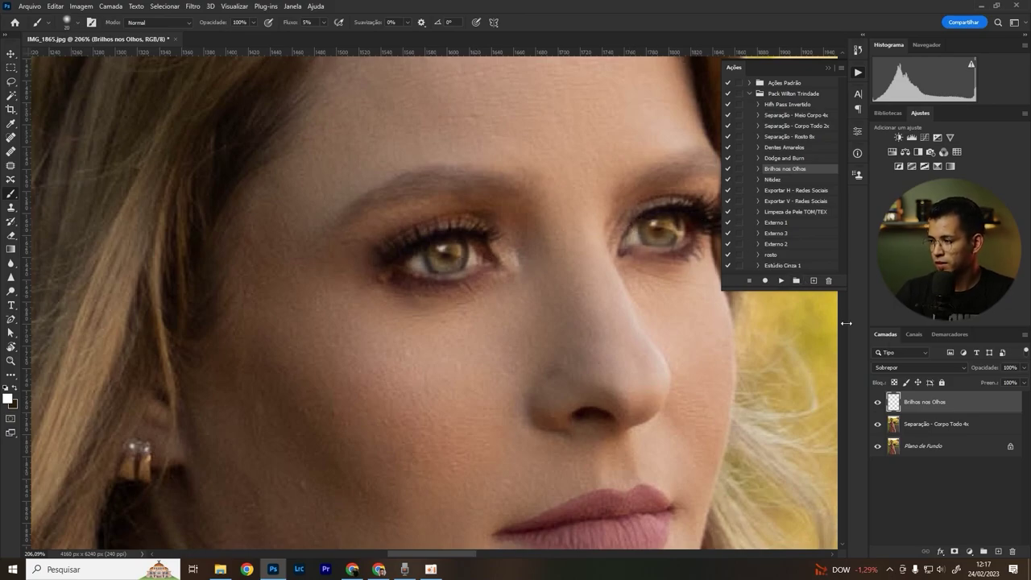
Step: Zoom back in on both eyes with a slightly smaller brush, then fit the photo to compare
{"action": "key", "text": "ctrl+minus"}
{"action": "key", "text": "ctrl+minus"}
{"action": "key", "text": "ctrl+minus"}
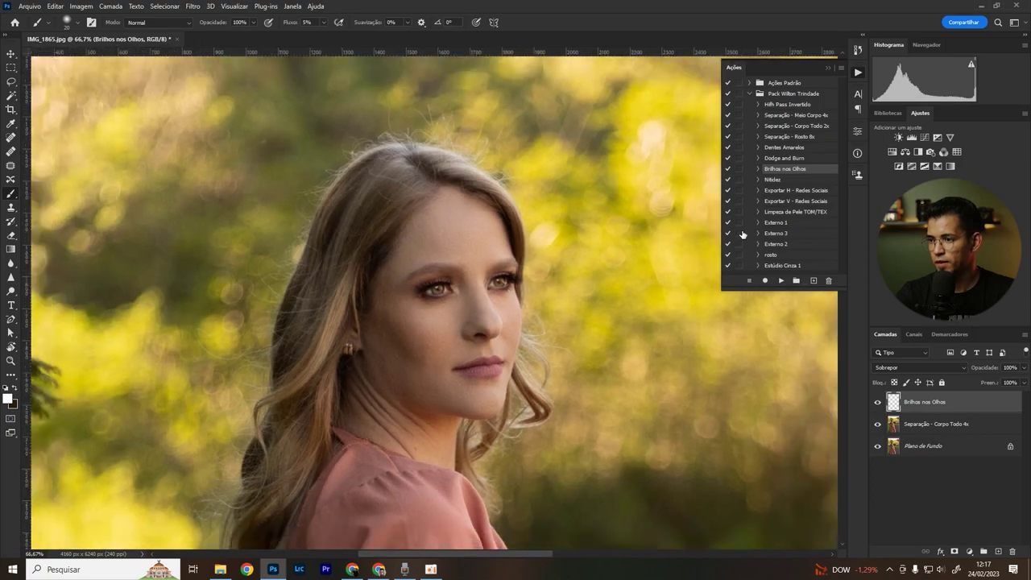
{"action": "key", "text": "ctrl+minus"}
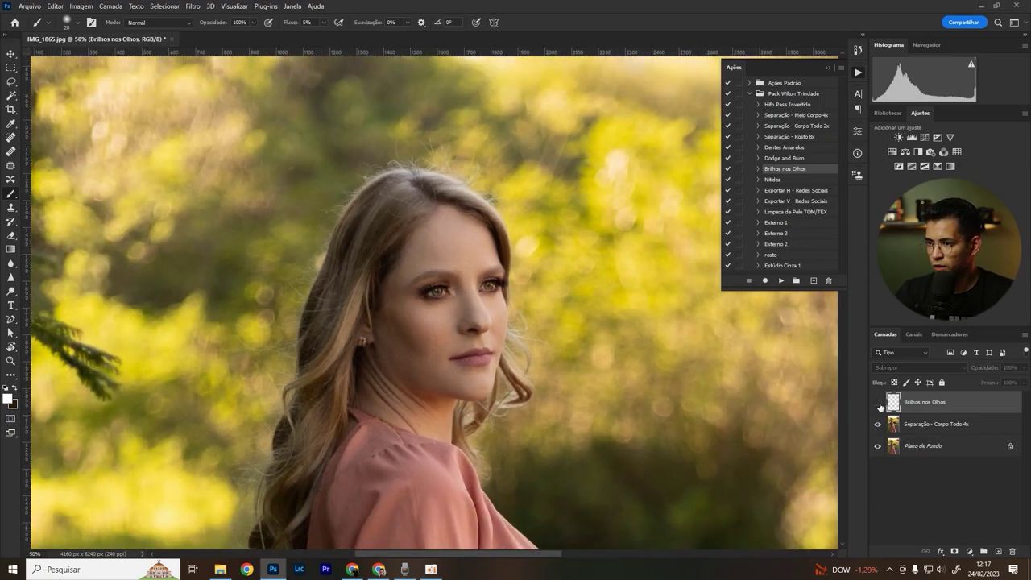
{"action": "key", "text": "ctrl+0"}
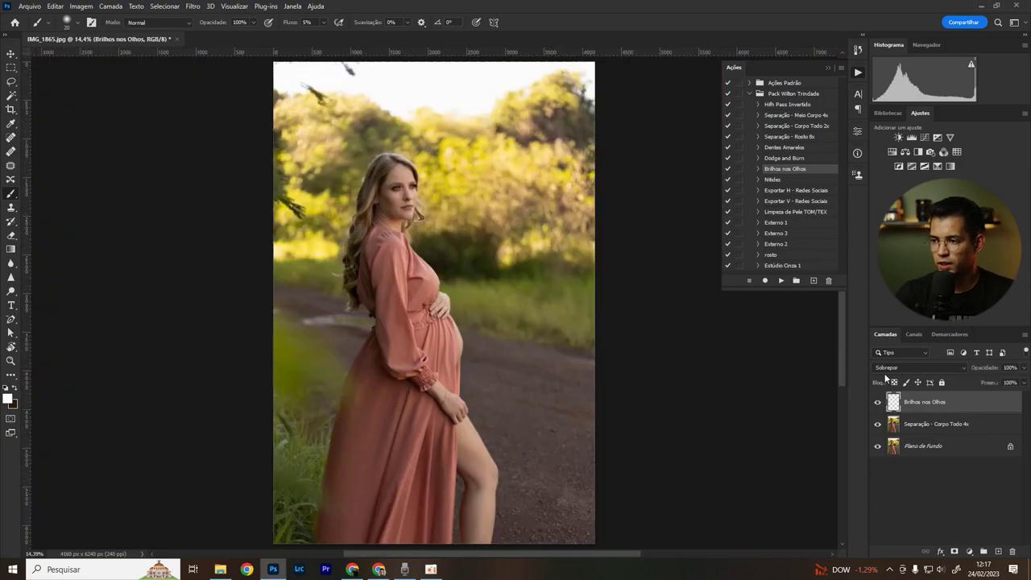
{"action": "left_click_drag", "start_coordinate": [390, 201], "coordinate": [467, 202]}
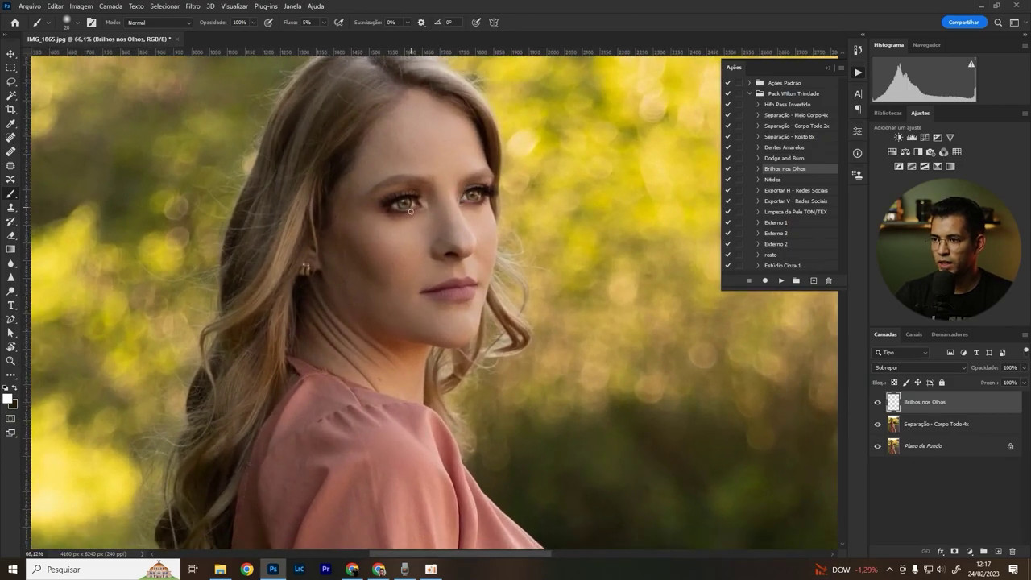
{"action": "left_click_drag", "start_coordinate": [410, 214], "coordinate": [476, 188]}
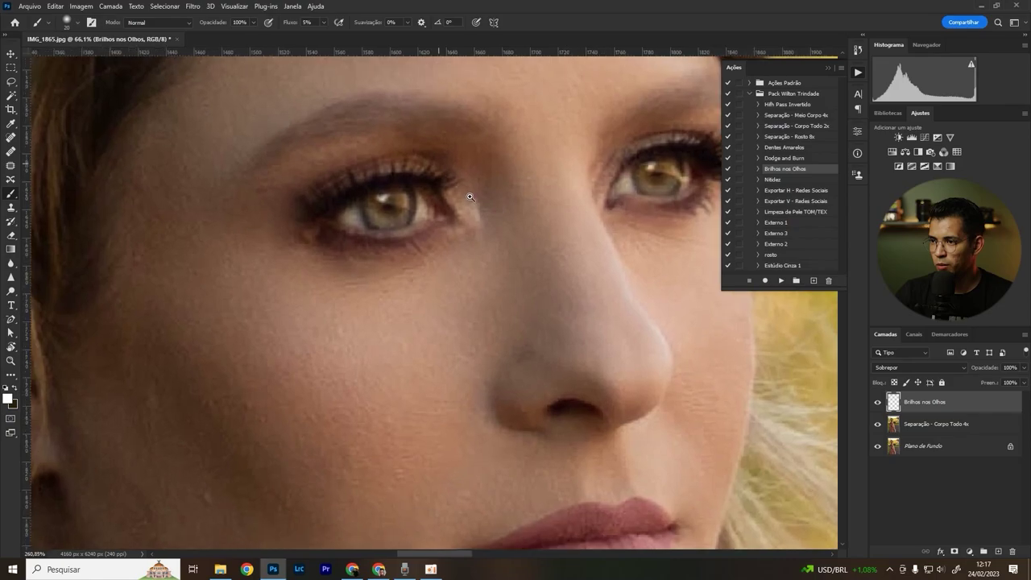
{"action": "key", "text": "bracketleft"}
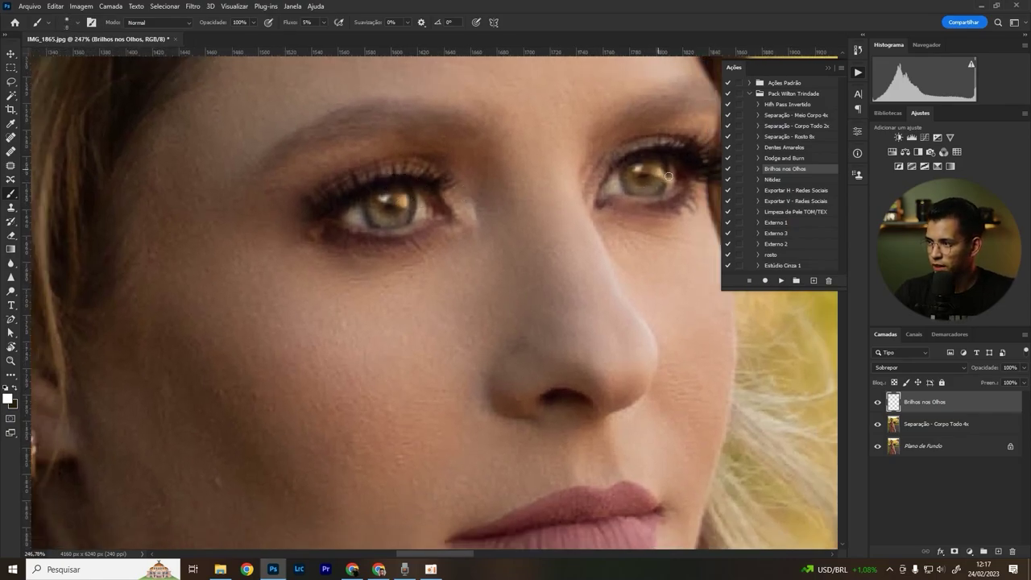
{"action": "key", "text": "ctrl+0"}
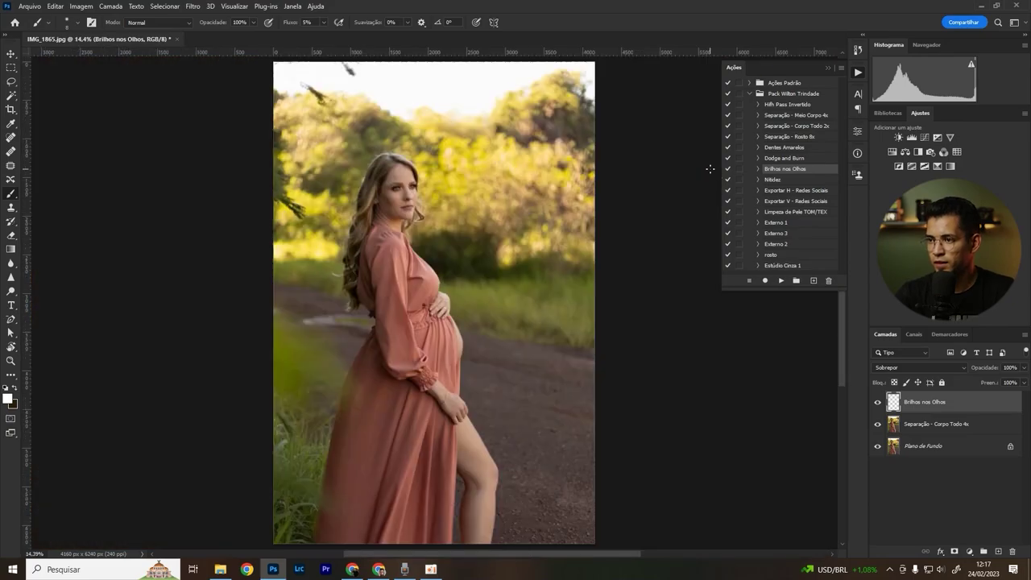
Step: Set Brilhos nos Olhos to 78% opacity and merge it with Separação - Corpo Todo 4x using Mesclar Camadas
{"action": "left_click_drag", "start_coordinate": [988, 371], "coordinate": [985, 369]}
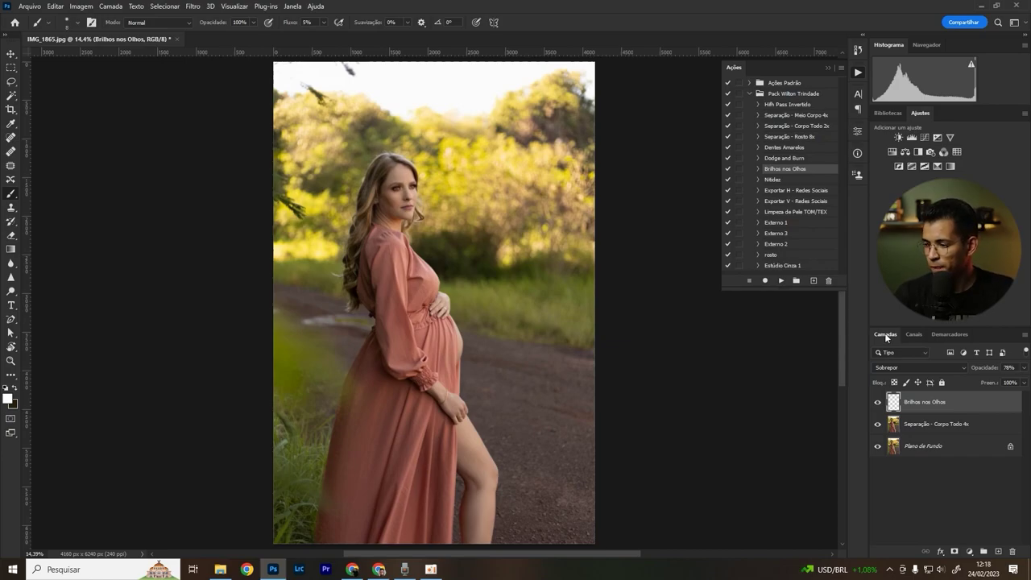
{"action": "left_click", "coordinate": [927, 425], "text": "shift"}
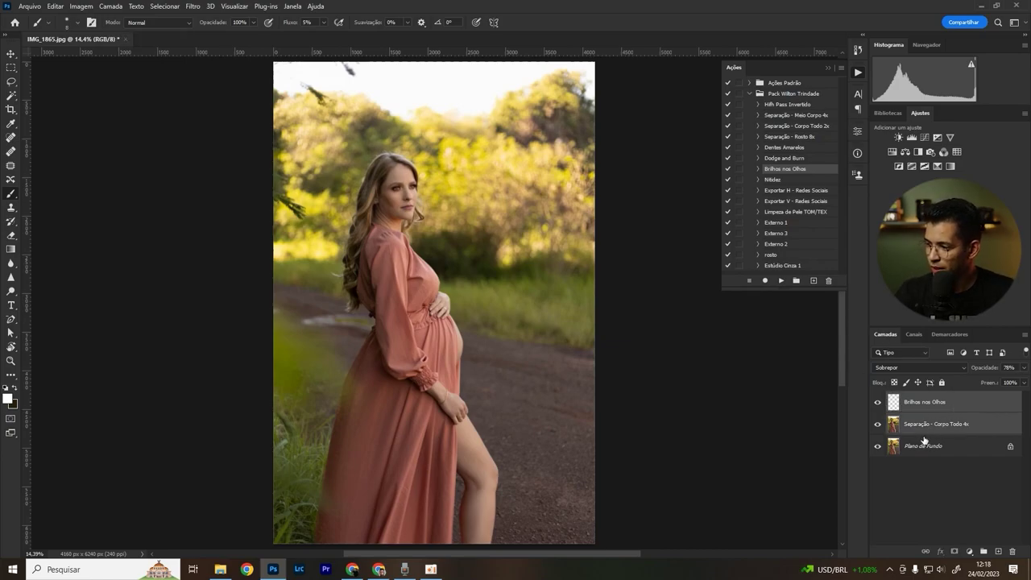
{"action": "right_click", "coordinate": [934, 419]}
{"action": "left_click", "coordinate": [827, 421]}
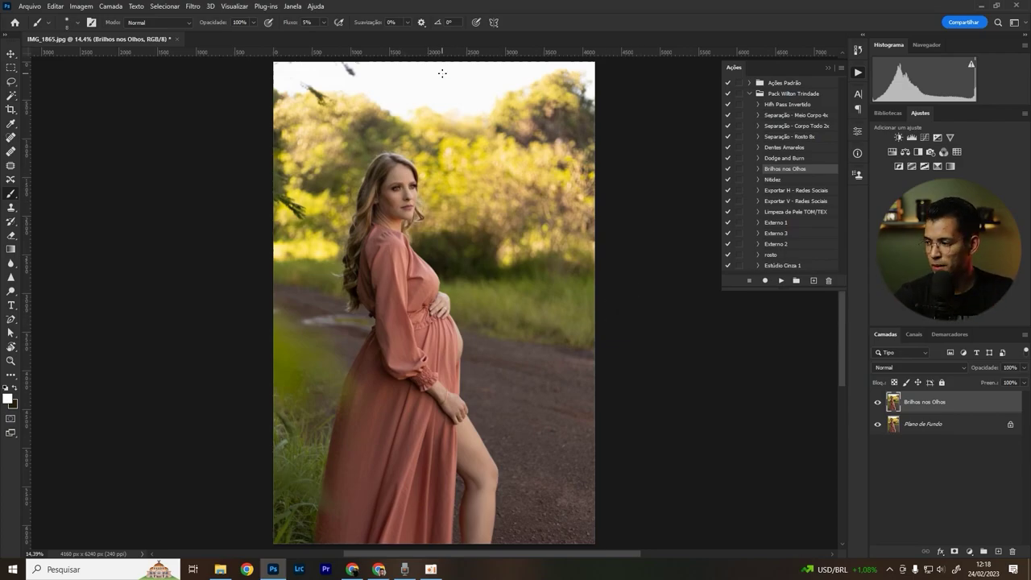
Step: Duplicate the merged layer and smear the bushes beside her face with a very large Mixer Brush
{"action": "key", "text": "ctrl+j"}
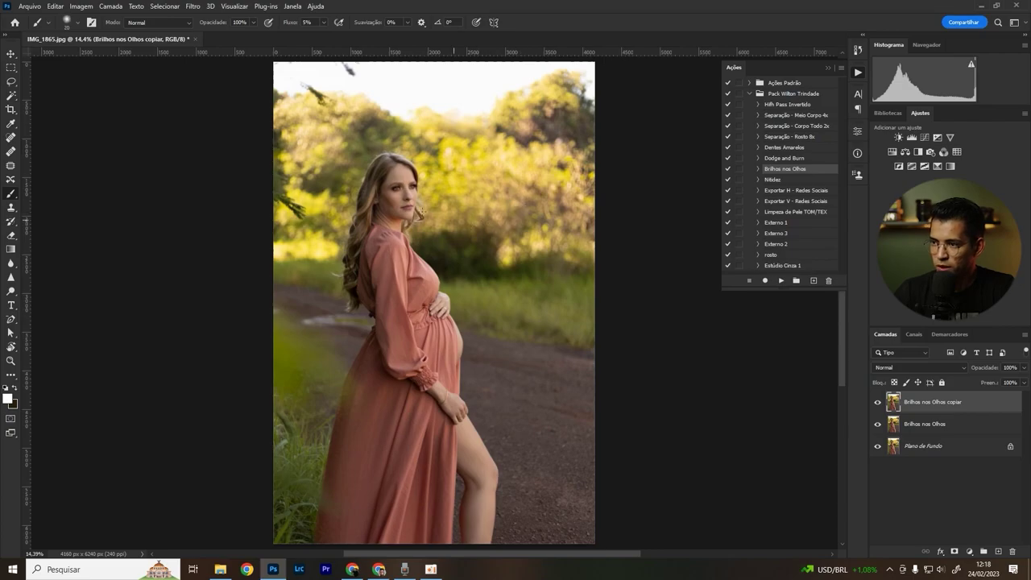
{"action": "key", "text": "shift+b"}
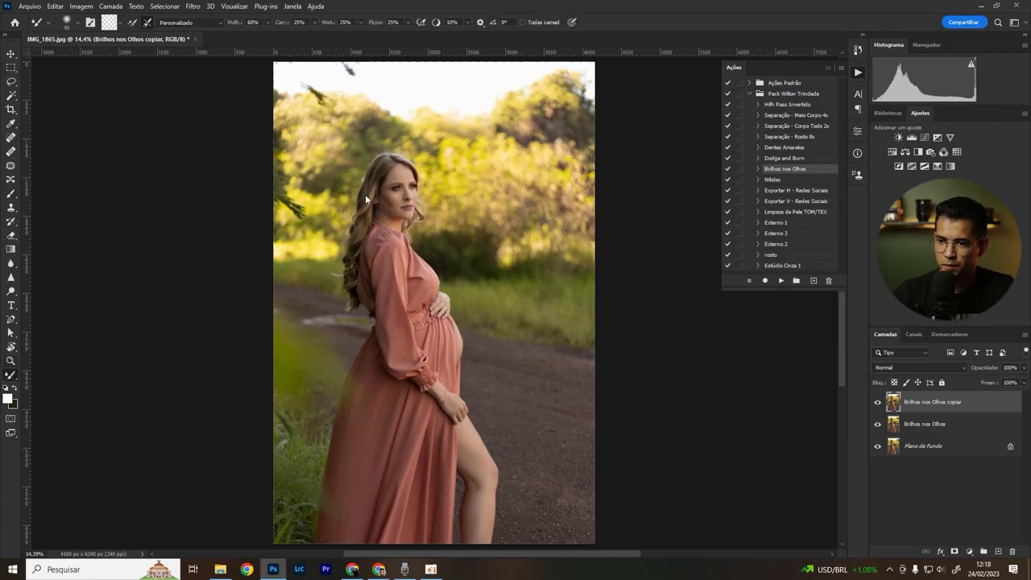
{"action": "key", "text": "bracketright"}
{"action": "key", "text": "bracketright"}
{"action": "key", "text": "bracketright"}
{"action": "key", "text": "bracketright"}
{"action": "key", "text": "bracketright"}
{"action": "key", "text": "bracketright"}
{"action": "key", "text": "bracketright"}
{"action": "key", "text": "bracketright"}
{"action": "key", "text": "bracketright"}
{"action": "left_click_drag", "start_coordinate": [483, 258], "coordinate": [500, 246]}
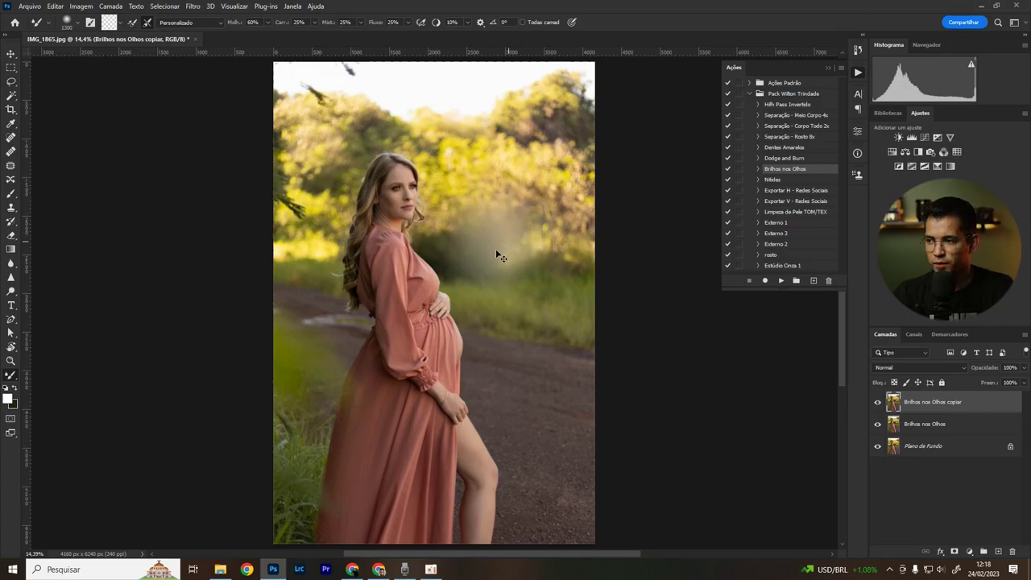
{"action": "key", "text": "ctrl+z"}
{"action": "mouse_move", "coordinate": [496, 265]}
{"action": "left_mouse_down"}
{"action": "mouse_move", "coordinate": [419, 161]}
{"action": "mouse_move", "coordinate": [581, 216]}
{"action": "mouse_move", "coordinate": [516, 249]}
{"action": "mouse_move", "coordinate": [552, 246]}
{"action": "mouse_move", "coordinate": [567, 207]}
{"action": "mouse_move", "coordinate": [541, 248]}
{"action": "mouse_move", "coordinate": [580, 180]}
{"action": "mouse_move", "coordinate": [587, 198]}
{"action": "mouse_move", "coordinate": [558, 139]}
{"action": "left_mouse_up"}
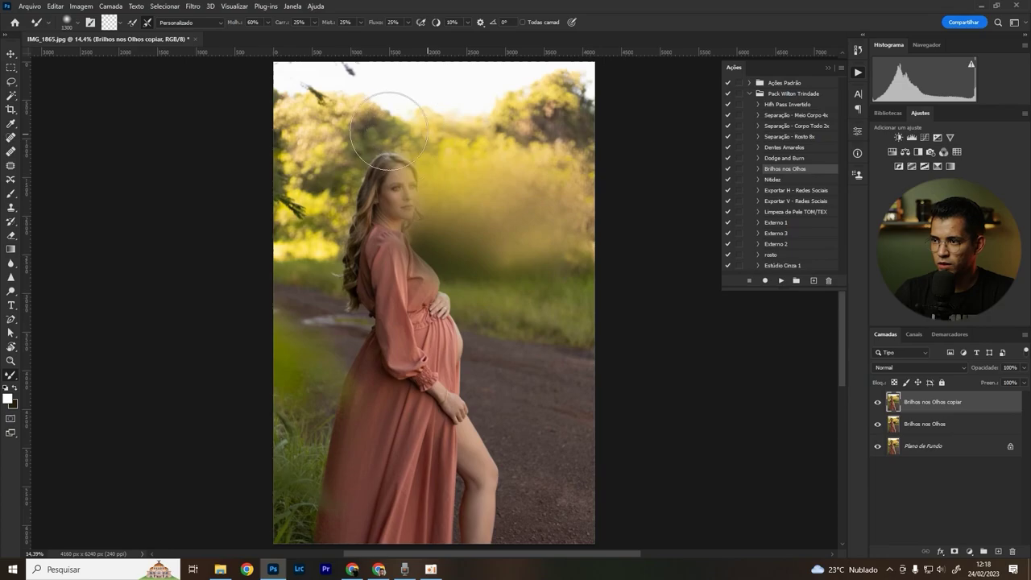
Step: Blur the foliage above her head, the top-left corner, top edge and left roadside into haze
{"action": "mouse_move", "coordinate": [376, 137]}
{"action": "left_mouse_down"}
{"action": "mouse_move", "coordinate": [364, 169]}
{"action": "mouse_move", "coordinate": [382, 154]}
{"action": "mouse_move", "coordinate": [314, 208]}
{"action": "mouse_move", "coordinate": [352, 231]}
{"action": "mouse_move", "coordinate": [346, 161]}
{"action": "mouse_move", "coordinate": [368, 202]}
{"action": "mouse_move", "coordinate": [334, 271]}
{"action": "mouse_move", "coordinate": [276, 230]}
{"action": "mouse_move", "coordinate": [276, 172]}
{"action": "mouse_move", "coordinate": [278, 236]}
{"action": "left_mouse_up"}
{"action": "mouse_move", "coordinate": [305, 167]}
{"action": "left_mouse_down"}
{"action": "mouse_move", "coordinate": [312, 141]}
{"action": "mouse_move", "coordinate": [273, 156]}
{"action": "mouse_move", "coordinate": [340, 133]}
{"action": "left_mouse_up"}
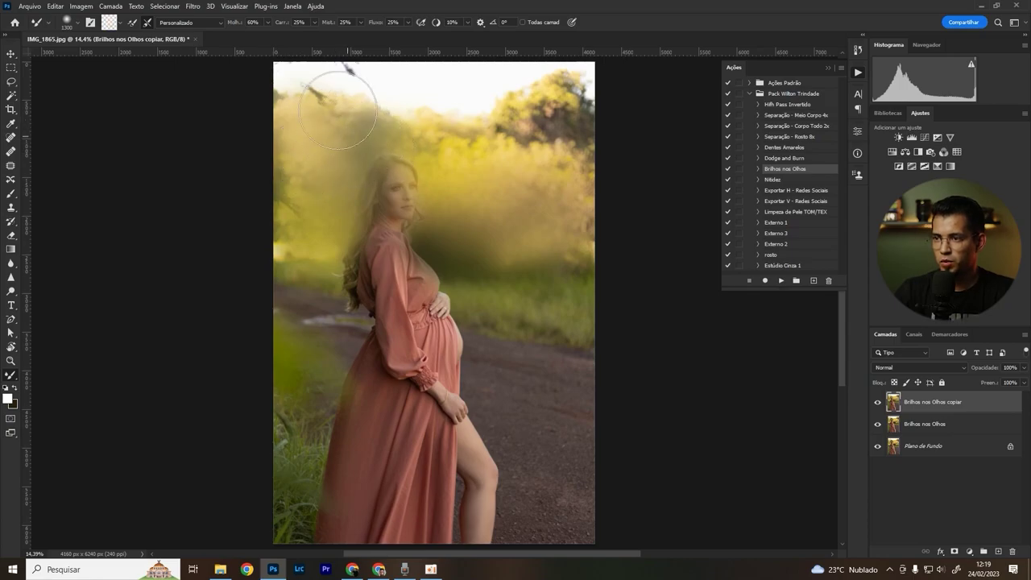
{"action": "mouse_move", "coordinate": [459, 169]}
{"action": "left_mouse_down"}
{"action": "mouse_move", "coordinate": [379, 96]}
{"action": "mouse_move", "coordinate": [587, 116]}
{"action": "mouse_move", "coordinate": [610, 161]}
{"action": "mouse_move", "coordinate": [604, 120]}
{"action": "mouse_move", "coordinate": [573, 147]}
{"action": "mouse_move", "coordinate": [593, 157]}
{"action": "mouse_move", "coordinate": [575, 86]}
{"action": "mouse_move", "coordinate": [463, 121]}
{"action": "mouse_move", "coordinate": [458, 80]}
{"action": "mouse_move", "coordinate": [338, 88]}
{"action": "left_mouse_up"}
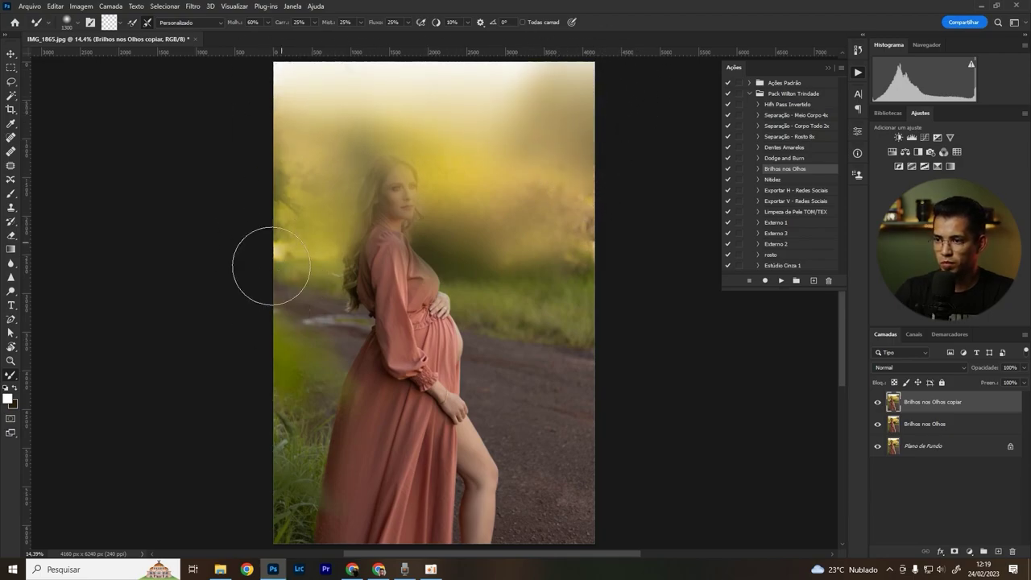
{"action": "mouse_move", "coordinate": [313, 297]}
{"action": "left_mouse_down"}
{"action": "mouse_move", "coordinate": [379, 322]}
{"action": "mouse_move", "coordinate": [338, 407]}
{"action": "mouse_move", "coordinate": [237, 407]}
{"action": "left_mouse_up"}
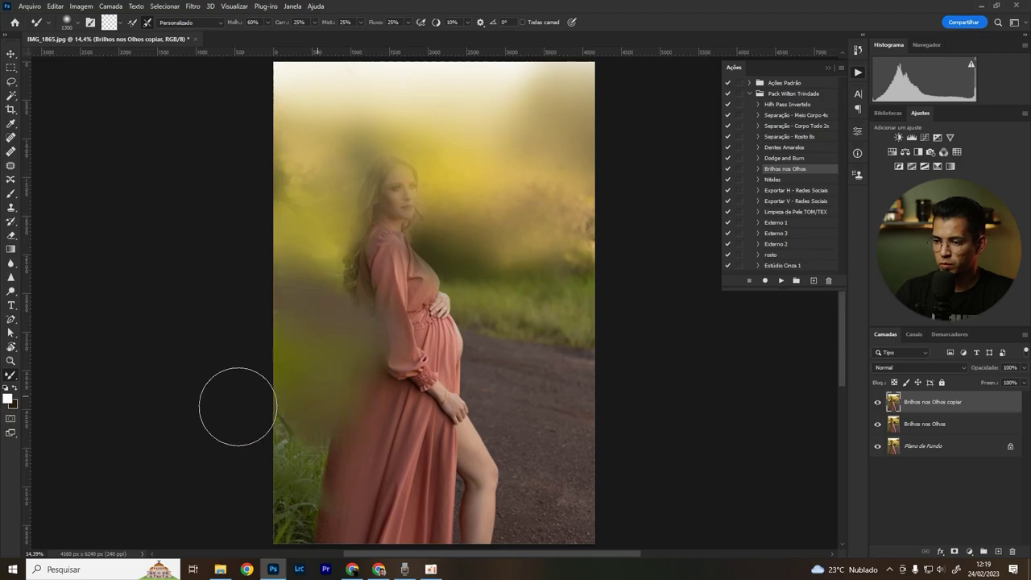
{"action": "mouse_move", "coordinate": [566, 279]}
{"action": "left_mouse_down"}
{"action": "mouse_move", "coordinate": [465, 292]}
{"action": "mouse_move", "coordinate": [628, 338]}
{"action": "mouse_move", "coordinate": [593, 221]}
{"action": "mouse_move", "coordinate": [483, 413]}
{"action": "mouse_move", "coordinate": [587, 403]}
{"action": "mouse_move", "coordinate": [624, 437]}
{"action": "mouse_move", "coordinate": [267, 440]}
{"action": "left_mouse_up"}
Step: Haze around her hair, shoulder and side, then make Brilhos nos Olhos the active layer
{"action": "mouse_move", "coordinate": [278, 169]}
{"action": "left_mouse_down"}
{"action": "mouse_move", "coordinate": [334, 253]}
{"action": "mouse_move", "coordinate": [363, 161]}
{"action": "left_mouse_up"}
{"action": "left_click_drag", "start_coordinate": [436, 22], "coordinate": [414, 22]}
{"action": "mouse_move", "coordinate": [500, 191]}
{"action": "left_mouse_down"}
{"action": "mouse_move", "coordinate": [594, 189]}
{"action": "mouse_move", "coordinate": [336, 294]}
{"action": "mouse_move", "coordinate": [369, 172]}
{"action": "mouse_move", "coordinate": [348, 75]}
{"action": "mouse_move", "coordinate": [318, 421]}
{"action": "mouse_move", "coordinate": [384, 200]}
{"action": "mouse_move", "coordinate": [334, 355]}
{"action": "left_mouse_up"}
{"action": "left_click_drag", "start_coordinate": [315, 262], "coordinate": [325, 311]}
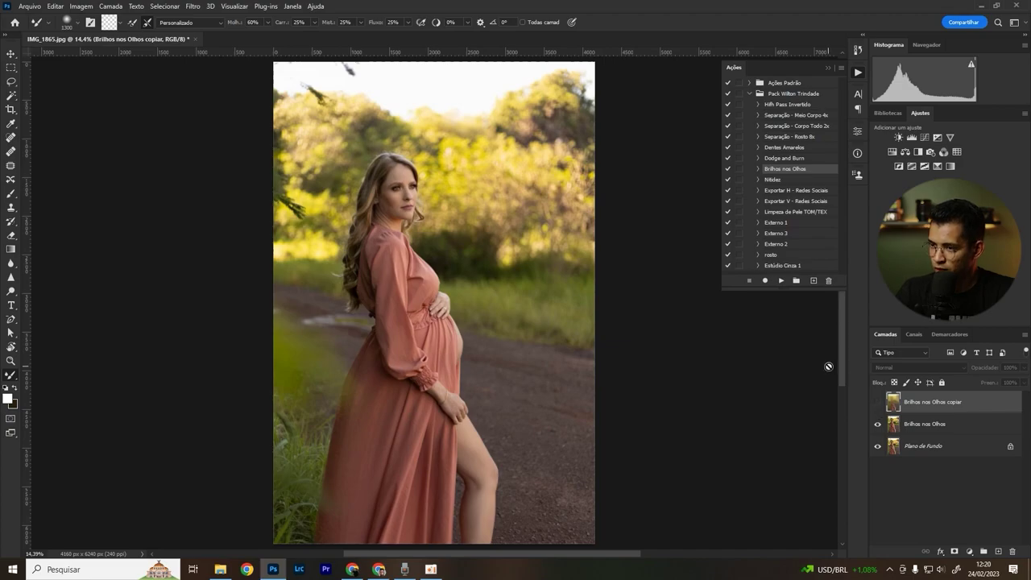
{"action": "left_click", "coordinate": [877, 403]}
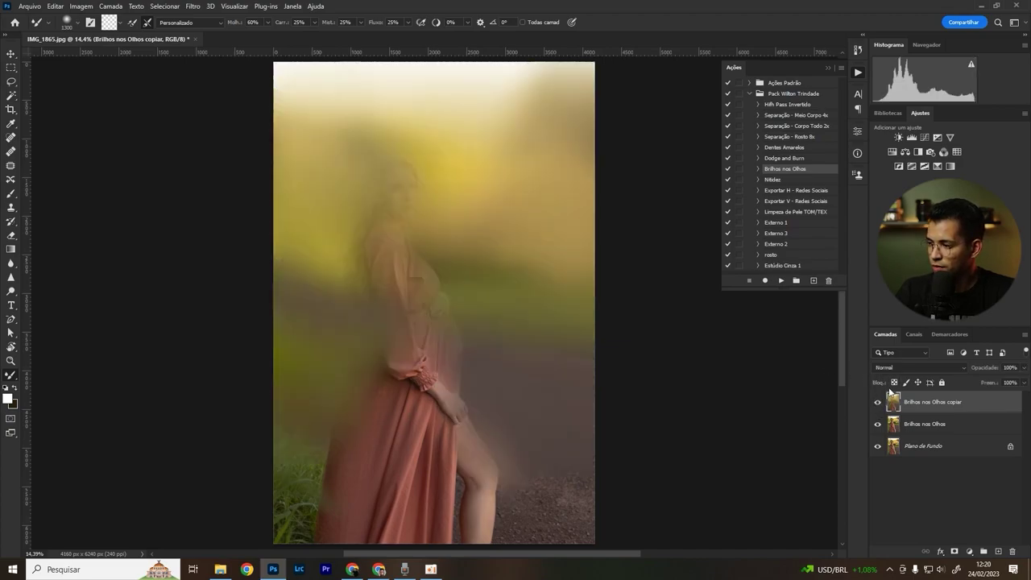
{"action": "left_click", "coordinate": [923, 427]}
{"action": "type", "text": "Copia 1"}
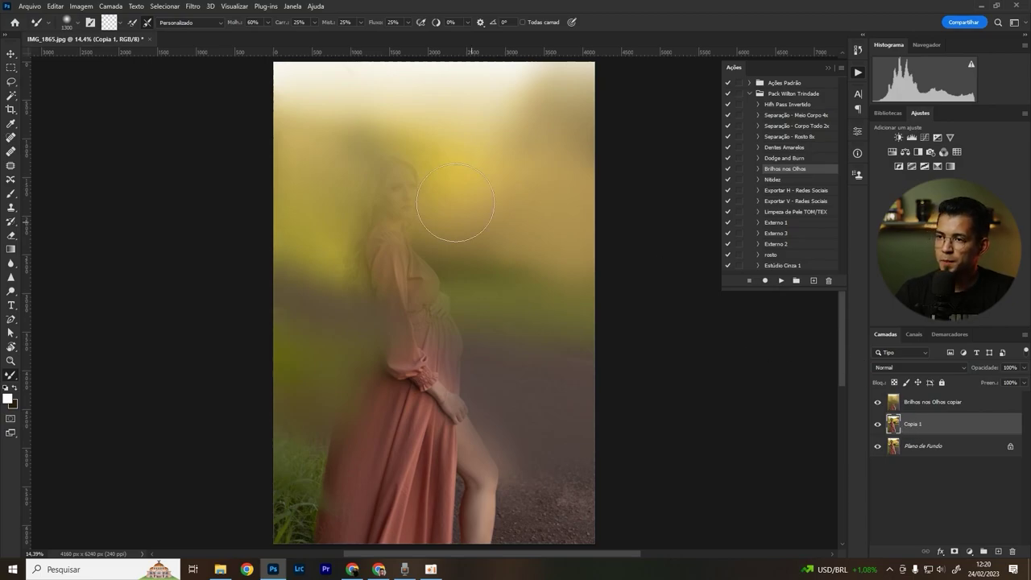
Step: Mask Brilhos nos Olhos copiar with a Select Subject selection so the woman stays sharp
{"action": "left_click", "coordinate": [161, 6]}
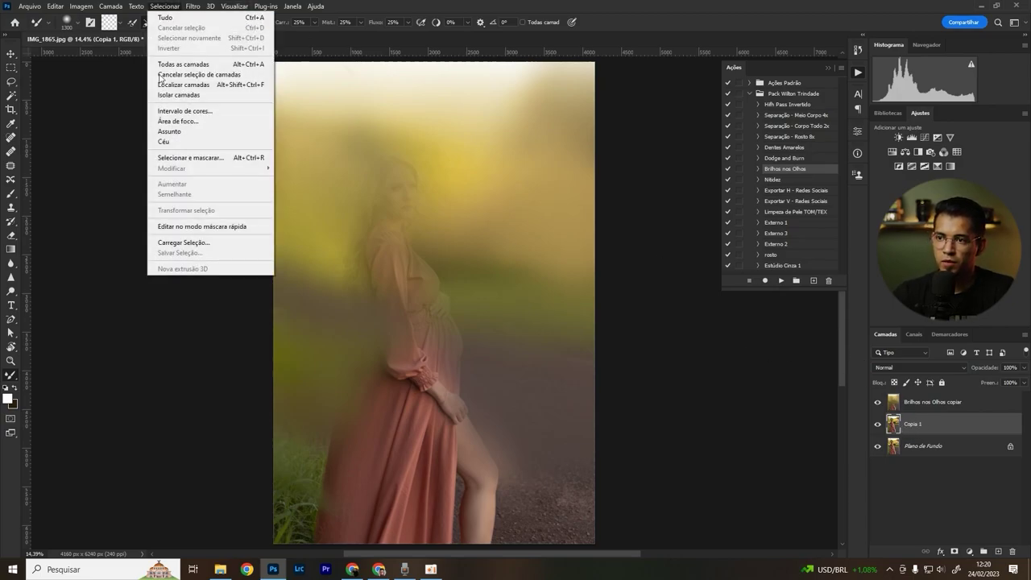
{"action": "left_click", "coordinate": [173, 134]}
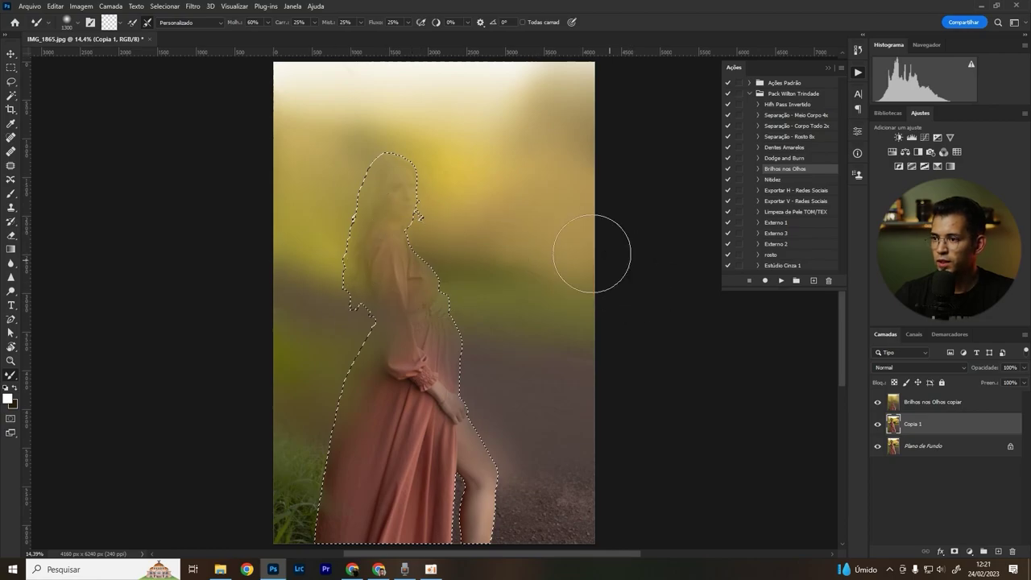
{"action": "left_click", "coordinate": [902, 406]}
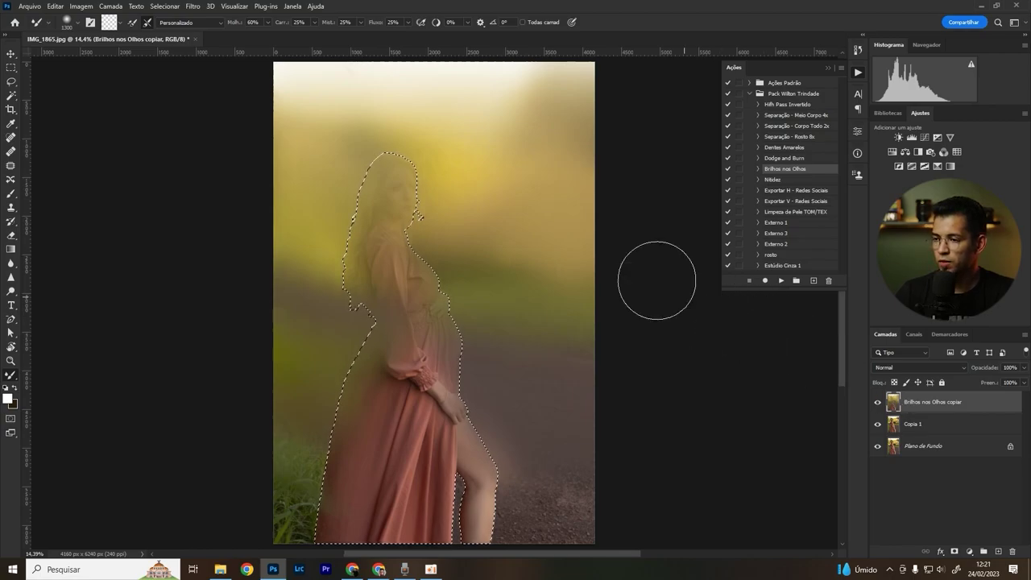
{"action": "left_click", "coordinate": [954, 551]}
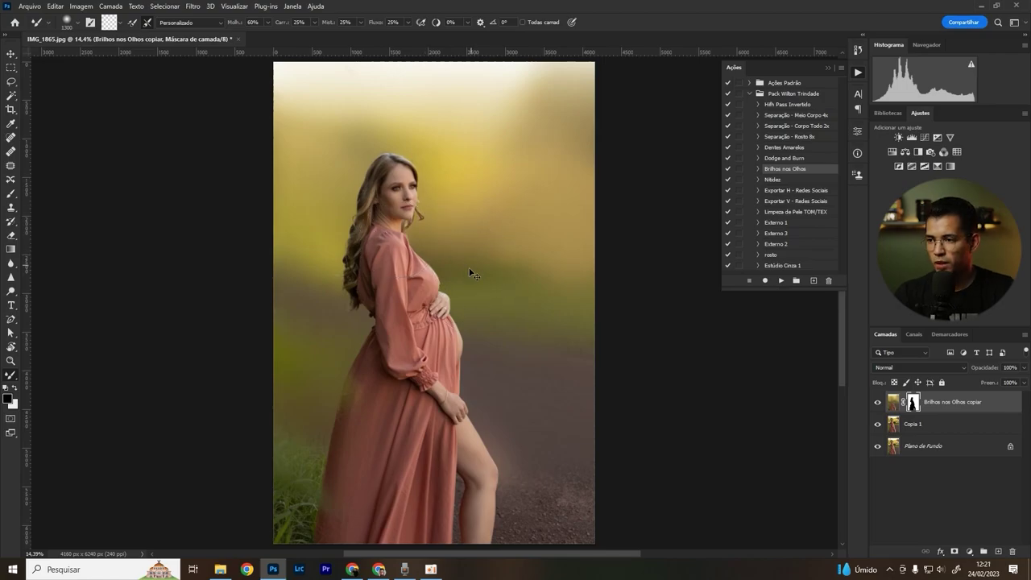
Step: Inspect the mask edges on face, dress and legs, then pick a 41%-opacity, 5%-flow brush
{"action": "scroll", "coordinate": [401, 195], "scroll_direction": "up", "scroll_amount": 3}
{"action": "left_click_drag", "start_coordinate": [386, 270], "coordinate": [421, 108]}
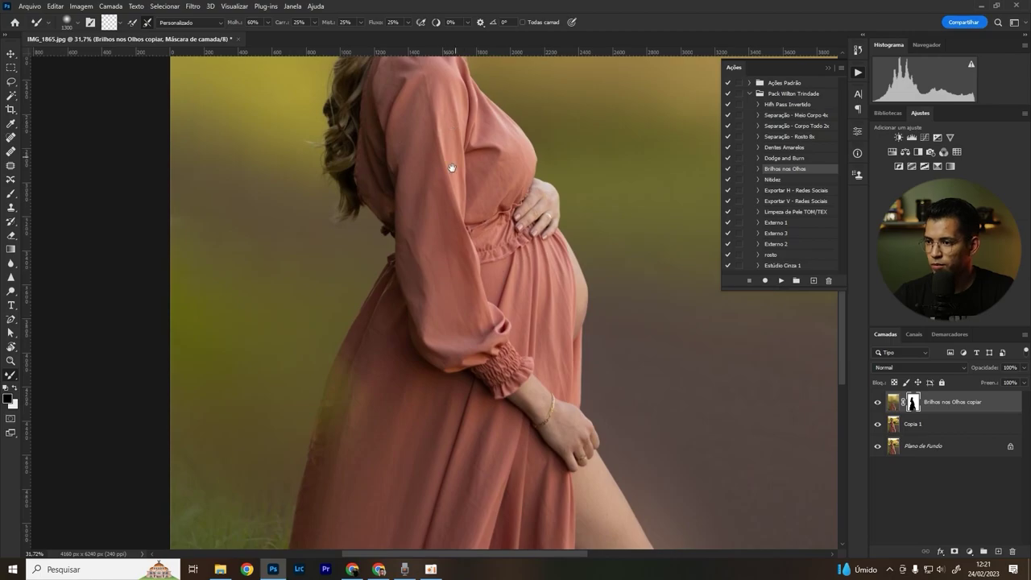
{"action": "left_click_drag", "start_coordinate": [451, 169], "coordinate": [429, 267]}
{"action": "mouse_move", "coordinate": [523, 491]}
{"action": "left_mouse_down"}
{"action": "mouse_move", "coordinate": [533, 272]}
{"action": "mouse_move", "coordinate": [542, 374]}
{"action": "left_mouse_up"}
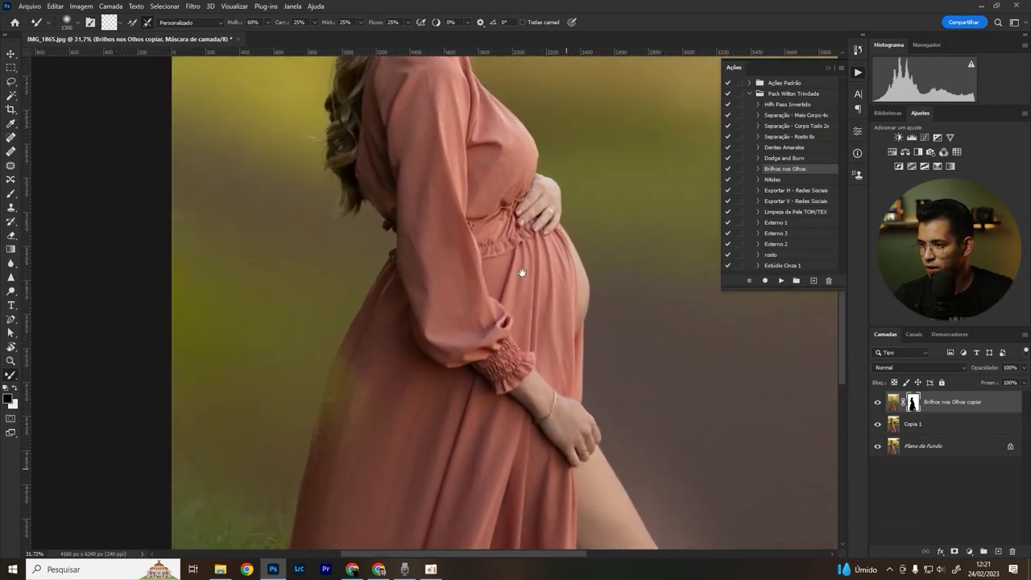
{"action": "scroll", "coordinate": [424, 340], "scroll_direction": "up", "scroll_amount": 2}
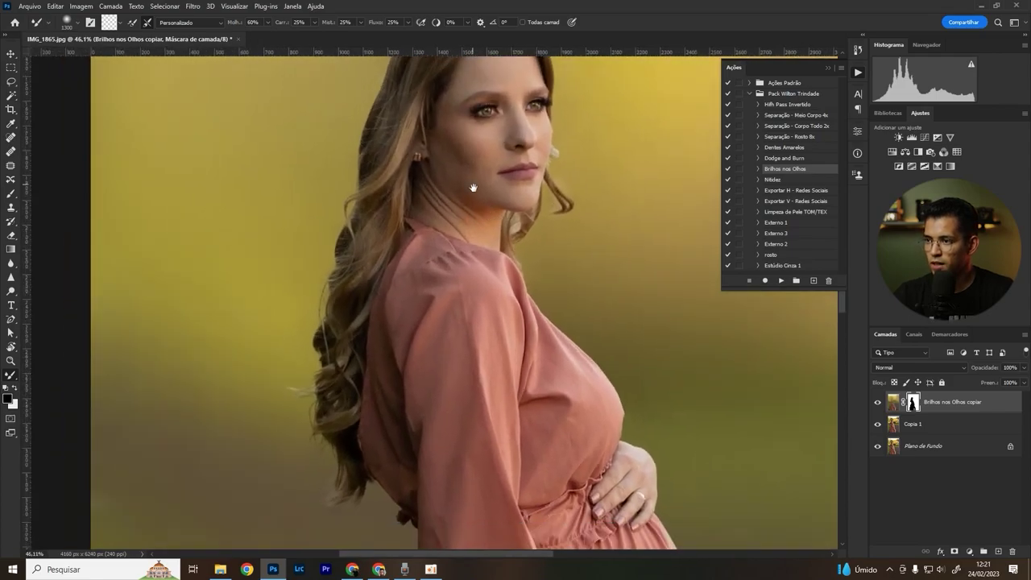
{"action": "scroll", "coordinate": [424, 340], "scroll_direction": "up", "scroll_amount": 2}
{"action": "left_click_drag", "start_coordinate": [424, 340], "coordinate": [419, 370]}
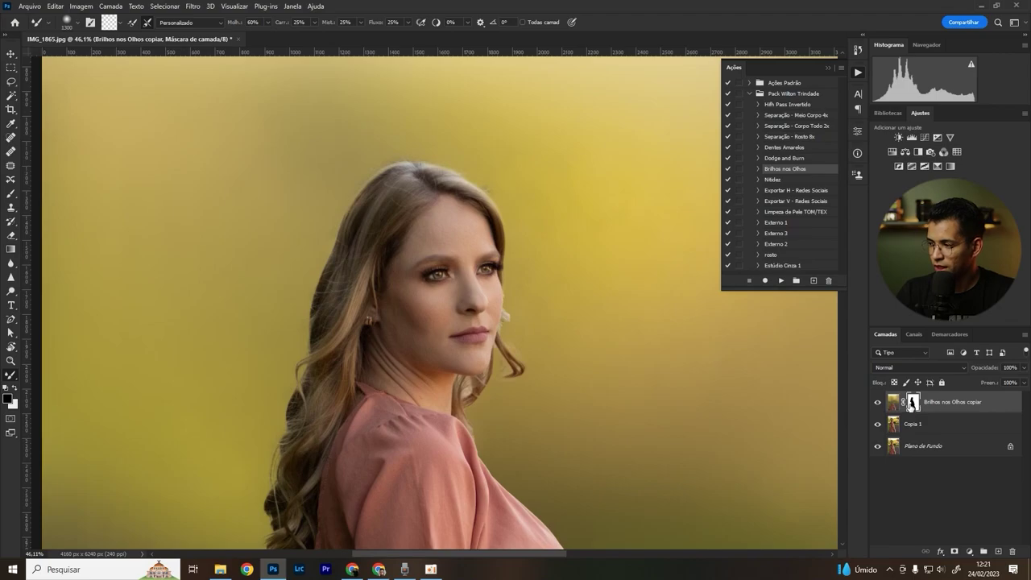
{"action": "left_click", "coordinate": [9, 194]}
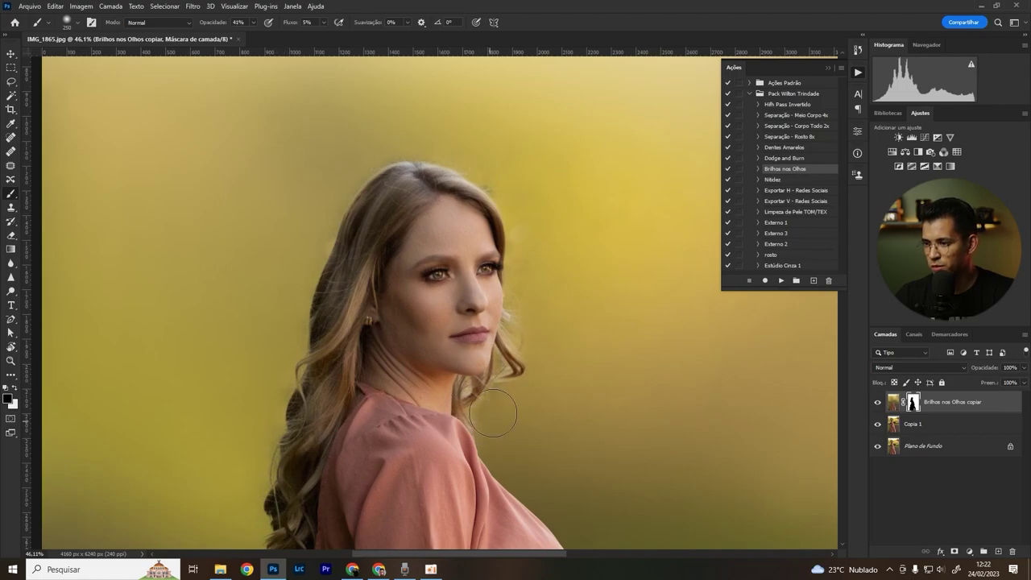
Step: Pan over the figure, fit the photo on screen and toggle the blurred layer to compare
{"action": "left_click_drag", "start_coordinate": [473, 314], "coordinate": [489, 187]}
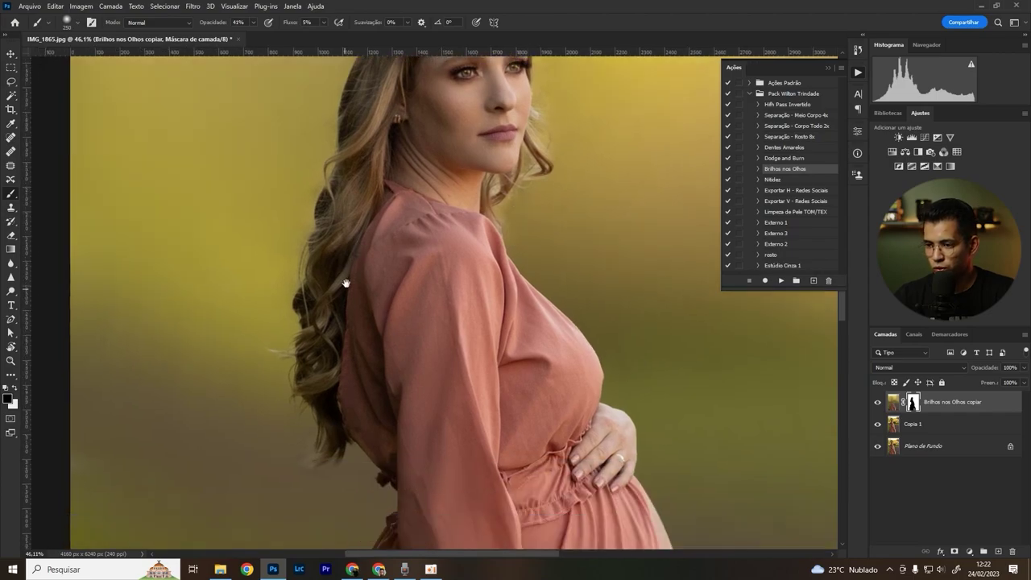
{"action": "left_click_drag", "start_coordinate": [318, 371], "coordinate": [326, 270]}
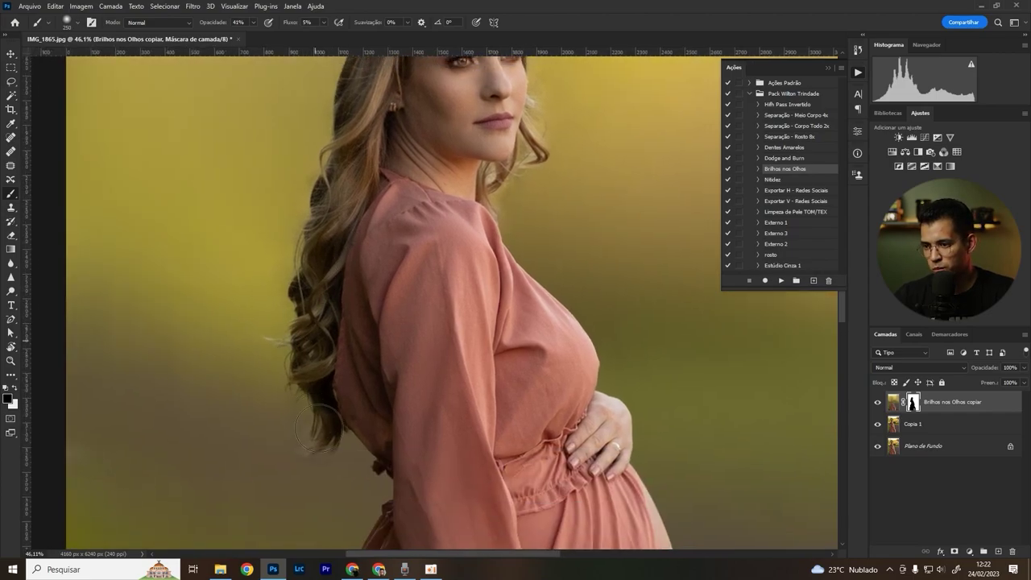
{"action": "left_click_drag", "start_coordinate": [372, 407], "coordinate": [363, 294]}
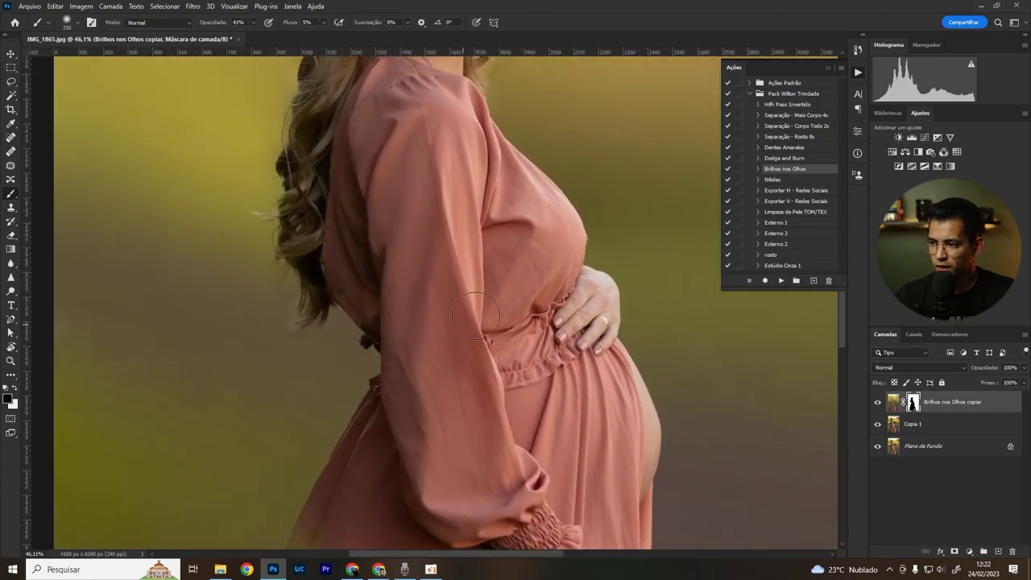
{"action": "left_click_drag", "start_coordinate": [641, 310], "coordinate": [603, 321]}
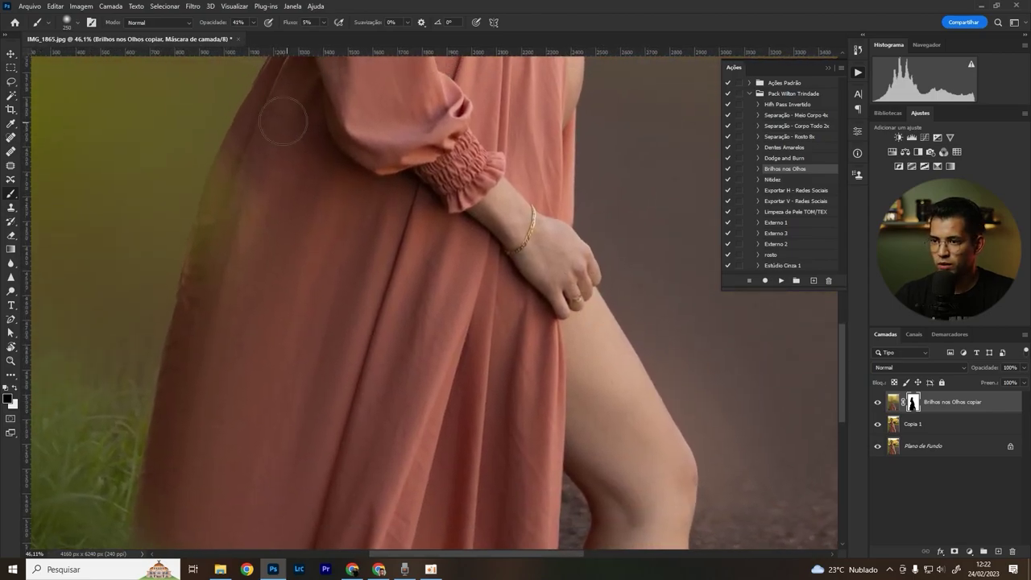
{"action": "key", "text": "ctrl+0"}
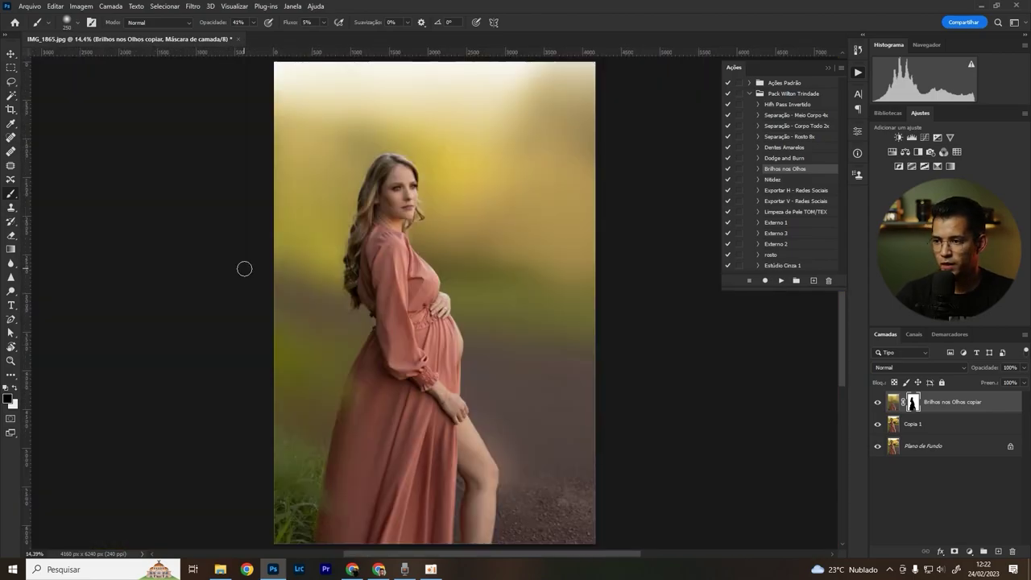
{"action": "left_click", "coordinate": [877, 402]}
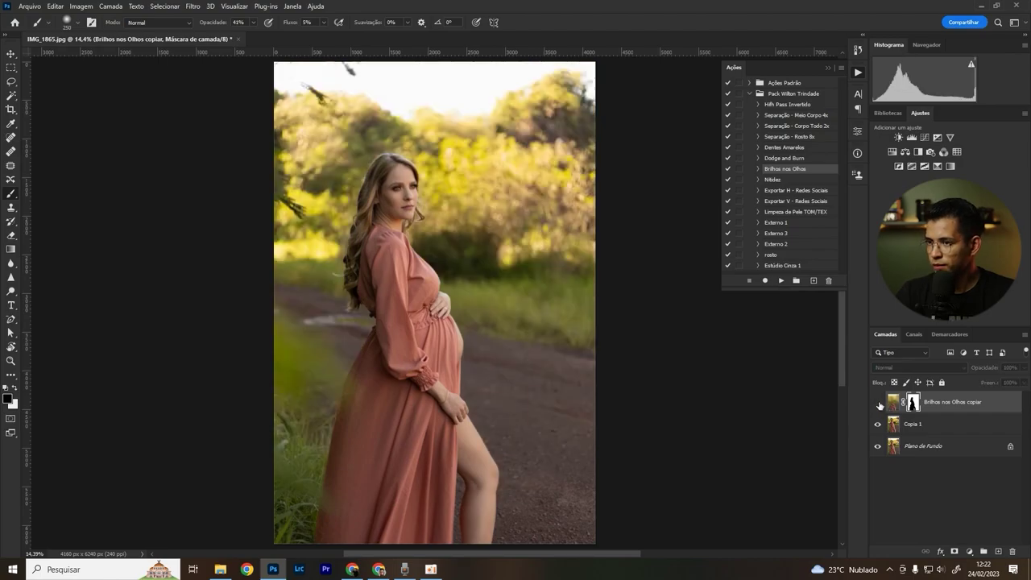
{"action": "left_click", "coordinate": [878, 404]}
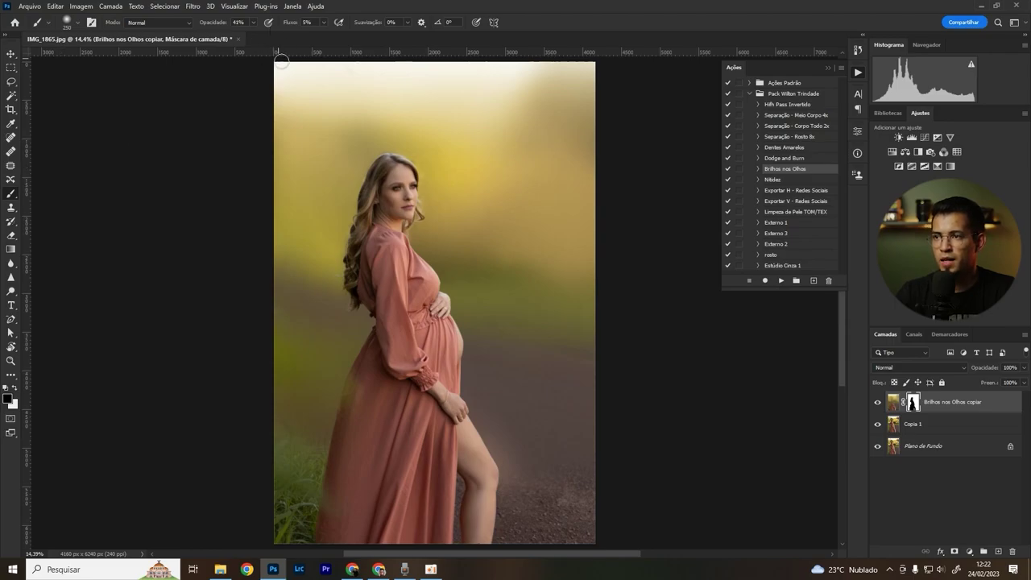
Step: Enlarge the brush to 2400 px and paint black on the mask over the top-right haze
{"action": "key", "text": "bracketright"}
{"action": "key", "text": "bracketright"}
{"action": "key", "text": "bracketright"}
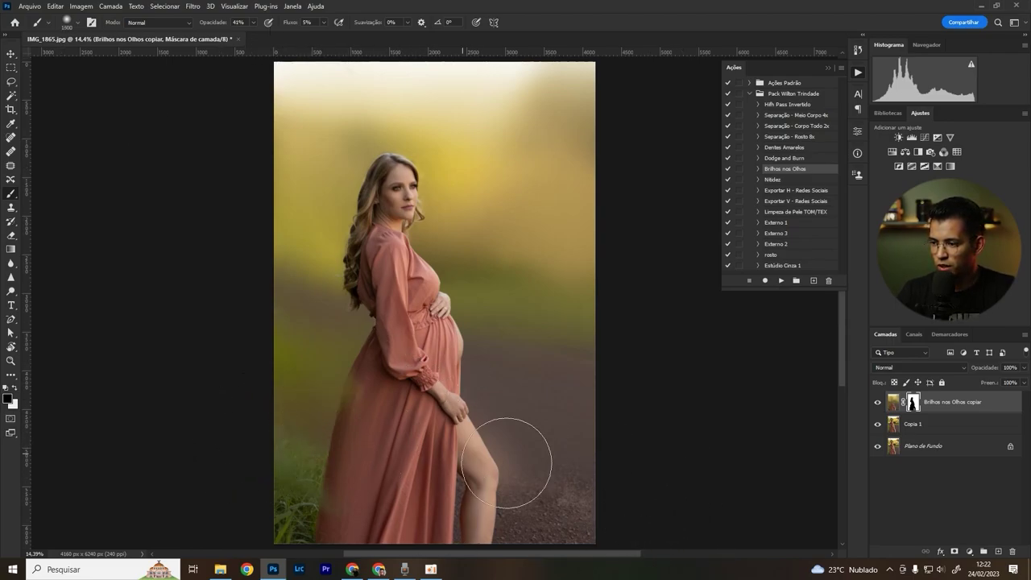
{"action": "key", "text": "bracketright"}
{"action": "key", "text": "bracketright"}
{"action": "key", "text": "bracketright"}
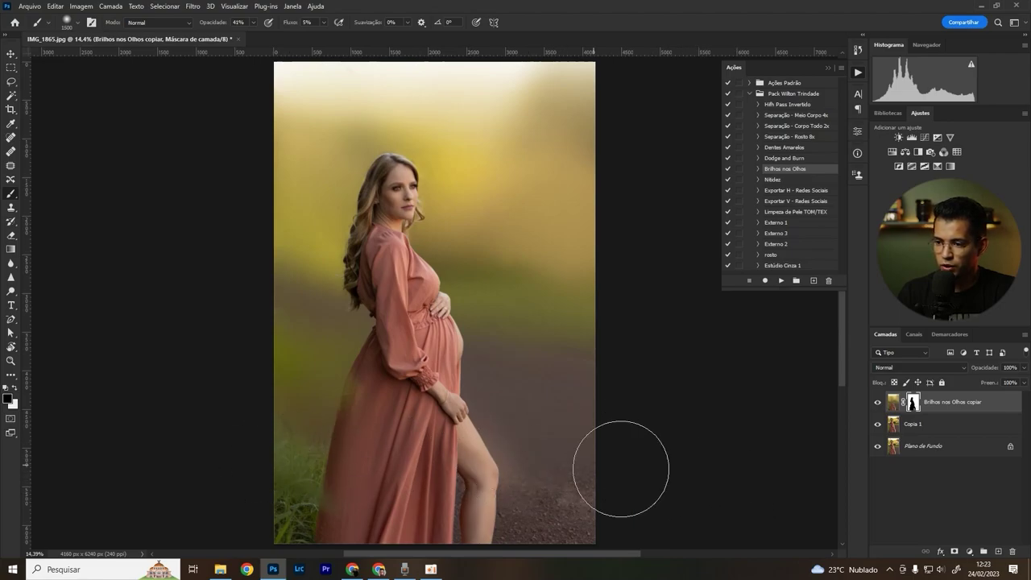
{"action": "key", "text": "bracketright"}
{"action": "key", "text": "bracketright"}
{"action": "key", "text": "bracketright"}
{"action": "key", "text": "bracketright"}
{"action": "key", "text": "bracketright"}
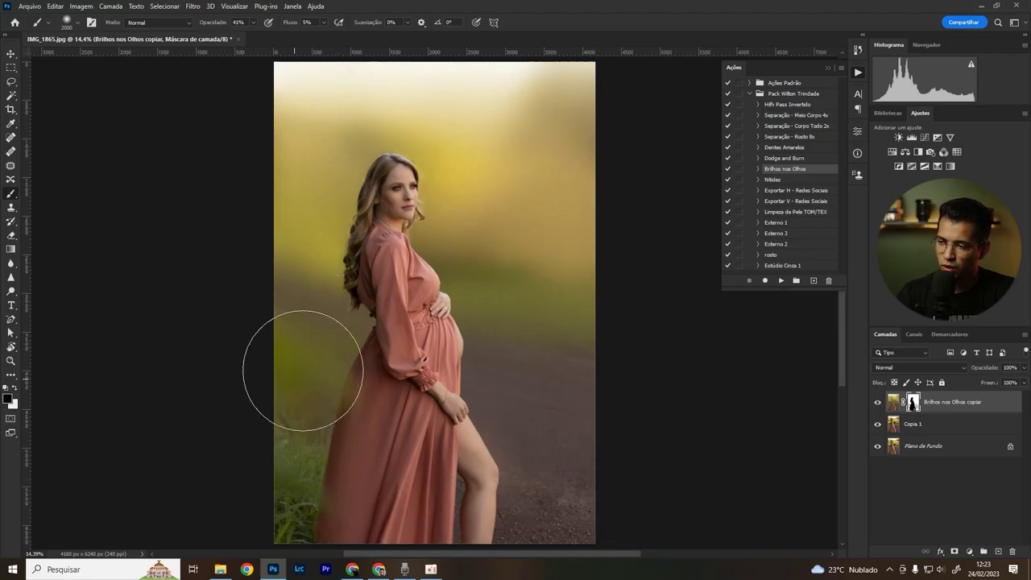
{"action": "key", "text": "bracketright"}
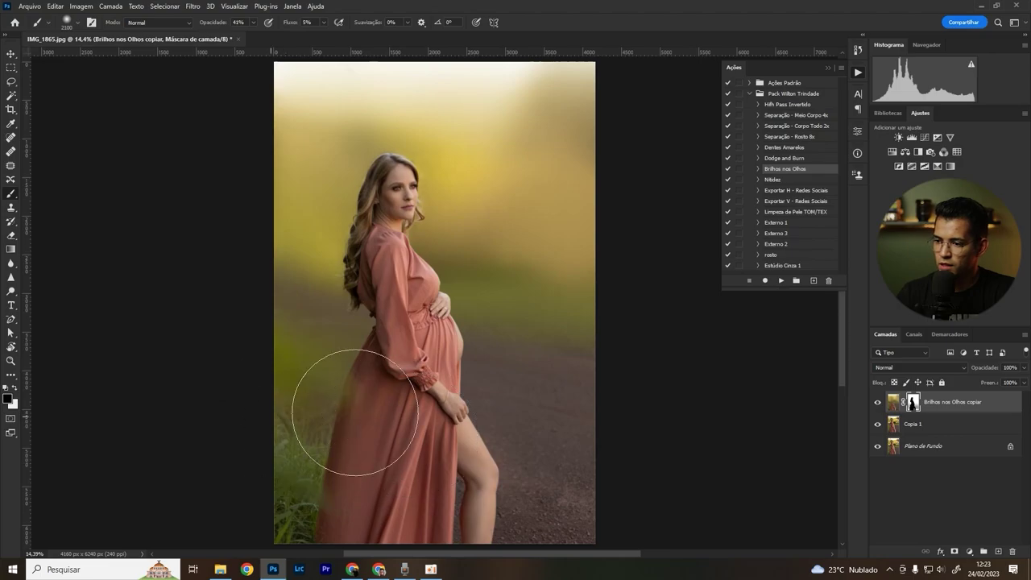
{"action": "key", "text": "bracketright"}
{"action": "key", "text": "bracketright"}
{"action": "key", "text": "bracketright"}
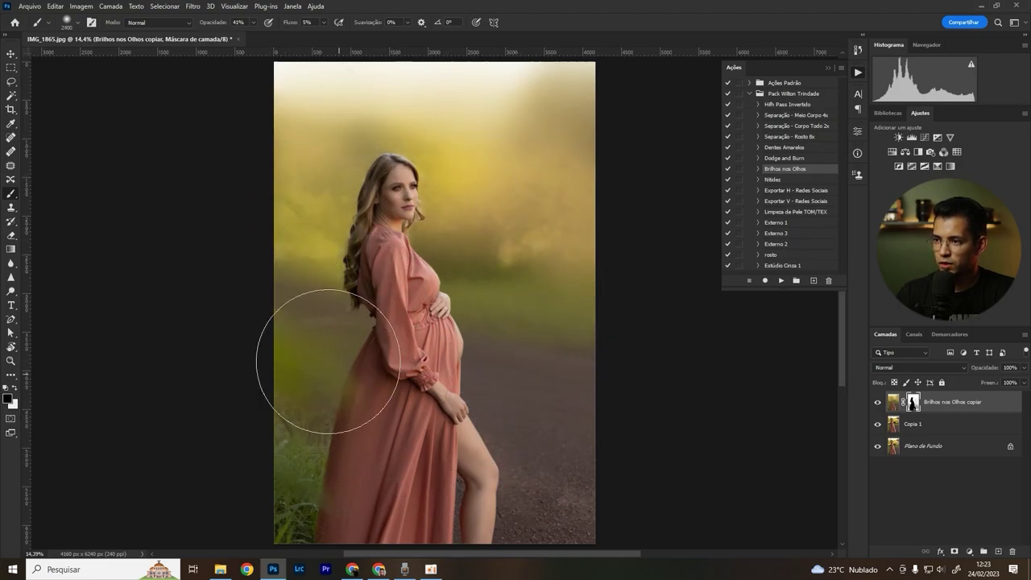
{"action": "mouse_move", "coordinate": [460, 161]}
{"action": "left_mouse_down"}
{"action": "mouse_move", "coordinate": [310, 133]}
{"action": "mouse_move", "coordinate": [421, 368]}
{"action": "mouse_move", "coordinate": [460, 185]}
{"action": "mouse_move", "coordinate": [410, 368]}
{"action": "mouse_move", "coordinate": [607, 316]}
{"action": "mouse_move", "coordinate": [495, 207]}
{"action": "mouse_move", "coordinate": [610, 322]}
{"action": "mouse_move", "coordinate": [736, 311]}
{"action": "mouse_move", "coordinate": [582, 207]}
{"action": "mouse_move", "coordinate": [524, 271]}
{"action": "mouse_move", "coordinate": [494, 161]}
{"action": "left_mouse_up"}
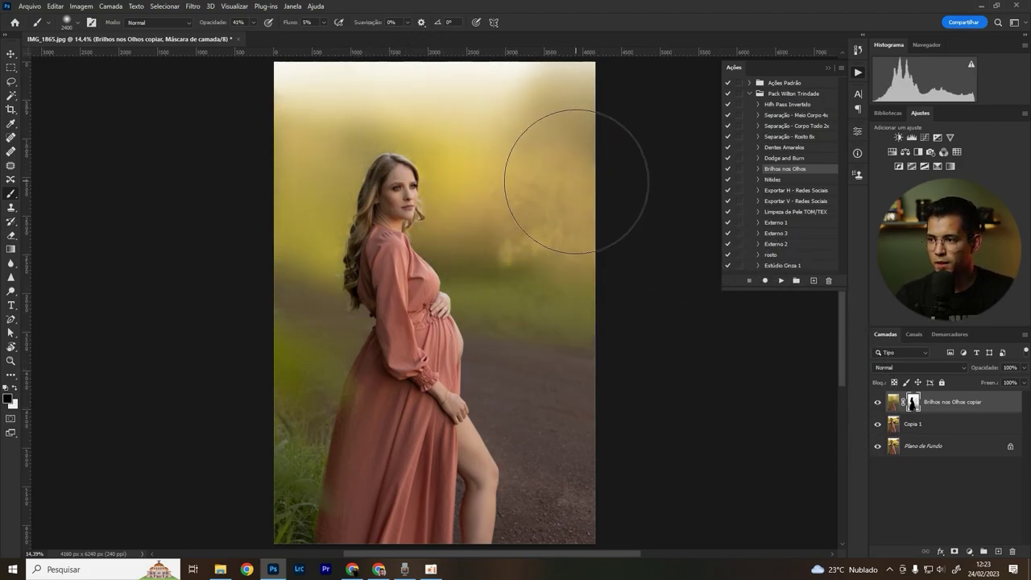
Step: Paint tree texture back at 22% brush opacity, toggling the blurred layer to compare
{"action": "left_click_drag", "start_coordinate": [214, 24], "coordinate": [211, 24]}
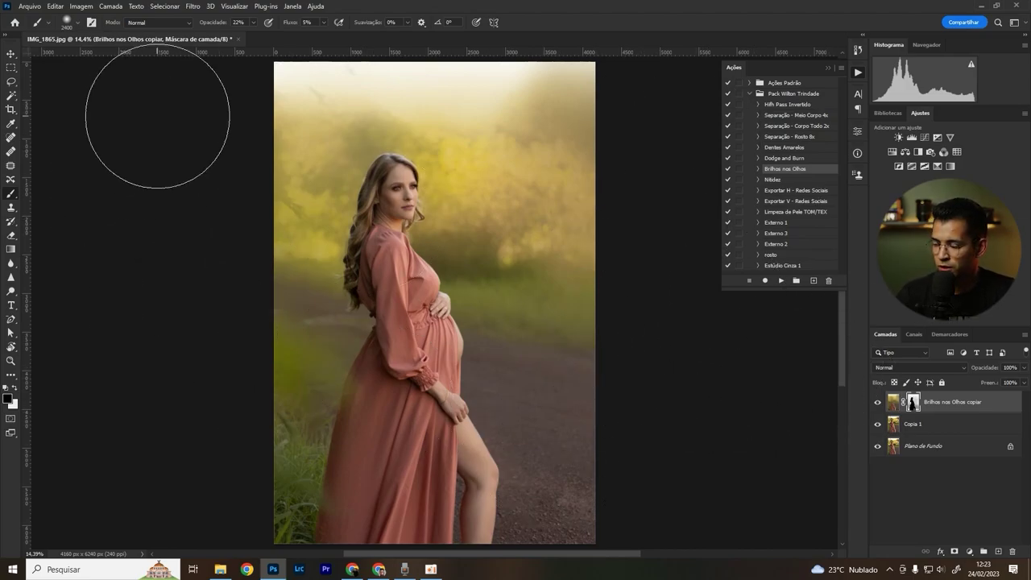
{"action": "left_click", "coordinate": [878, 402]}
{"action": "left_click", "coordinate": [878, 402]}
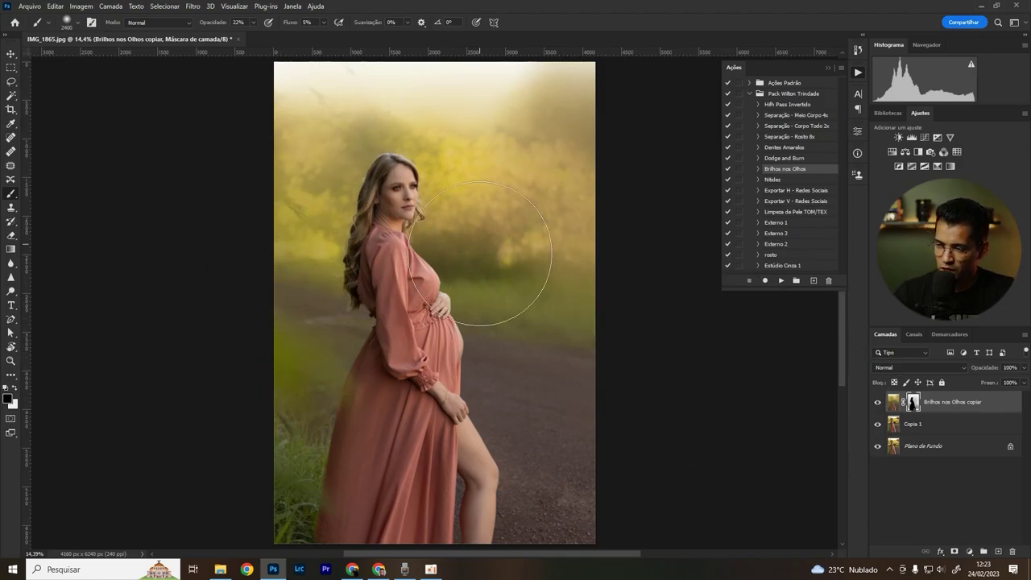
Step: Rename the blurred layer to Fundo
{"action": "double_click", "coordinate": [959, 406]}
{"action": "type", "text": "B"}
{"action": "key", "text": "Return"}
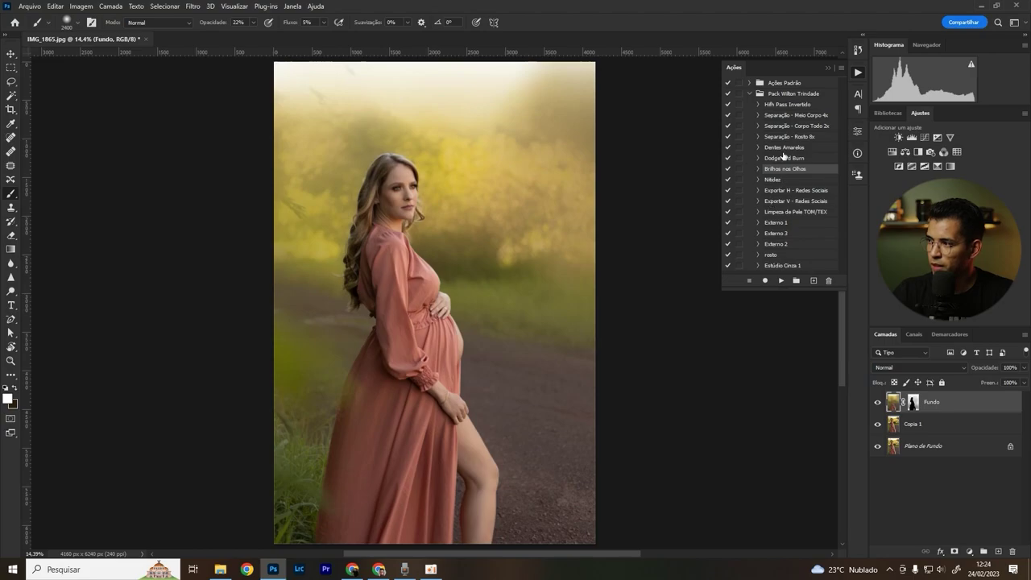
Step: Run the Dodge and Burn action to create the Claros and Escuros layers
{"action": "left_click", "coordinate": [777, 179]}
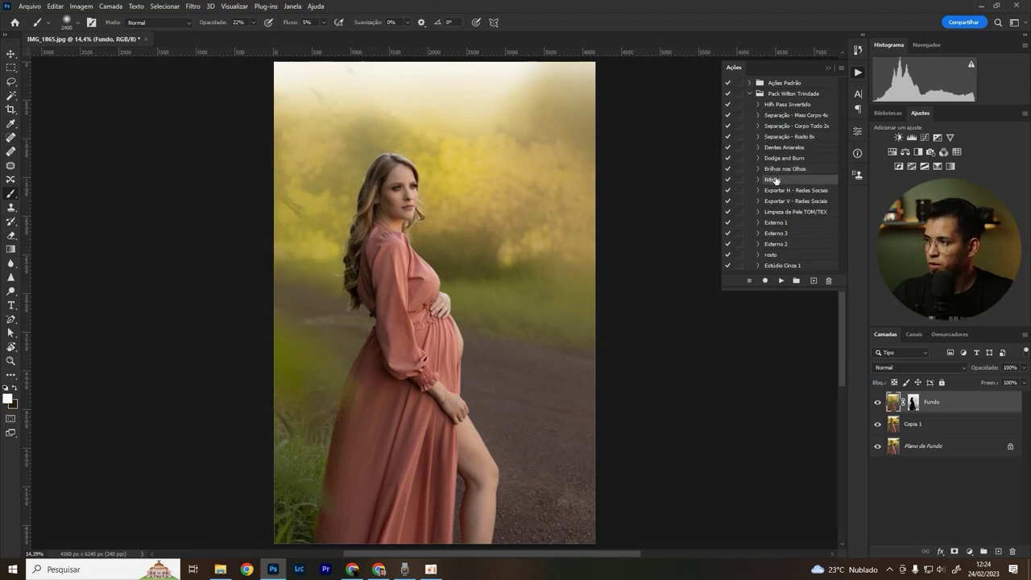
{"action": "left_click", "coordinate": [785, 158]}
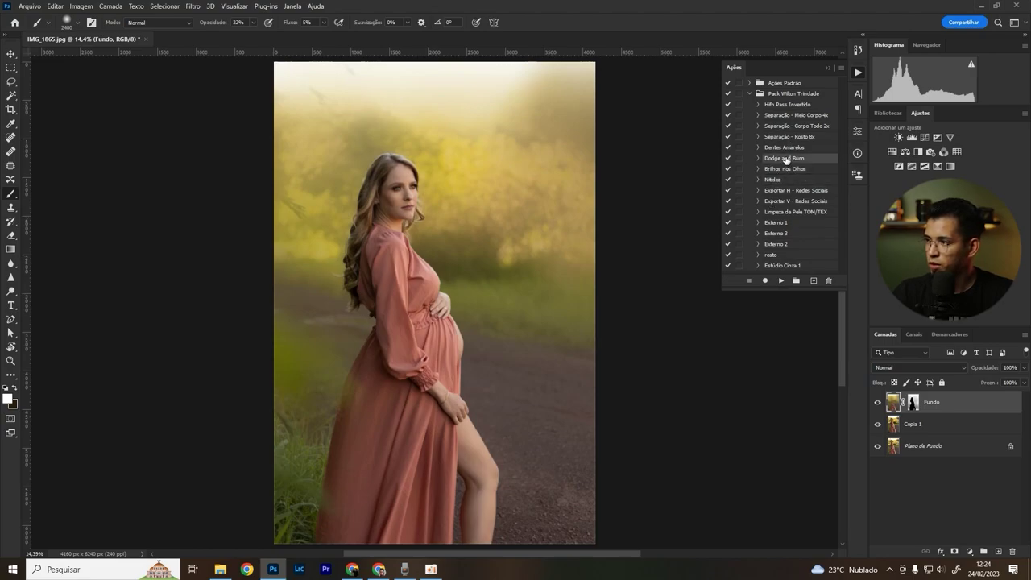
{"action": "left_click", "coordinate": [780, 280]}
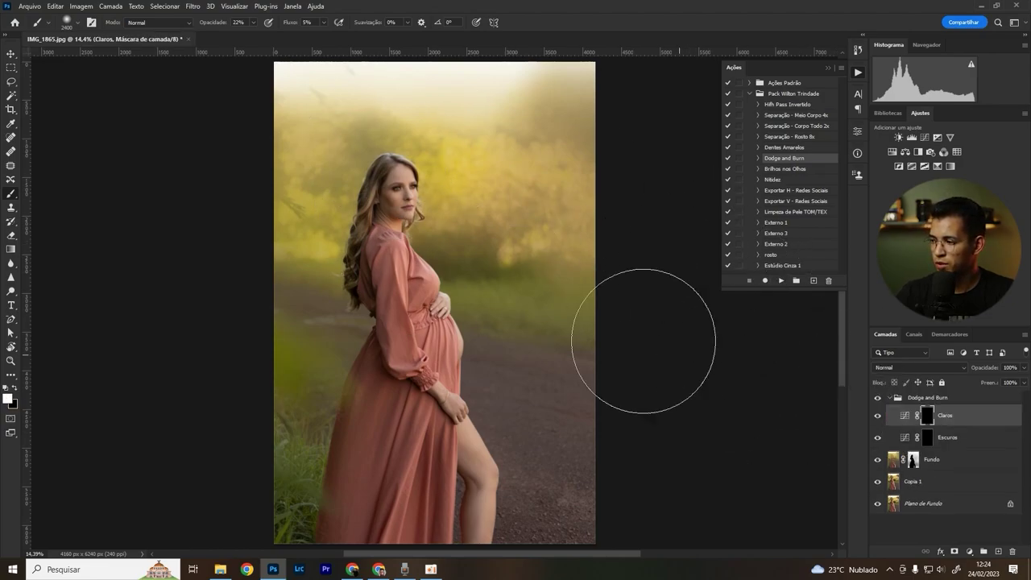
Step: Set brush opacity to 100% and zoom in on the woman's face
{"action": "left_click", "coordinate": [239, 21]}
{"action": "key", "text": "Tab"}
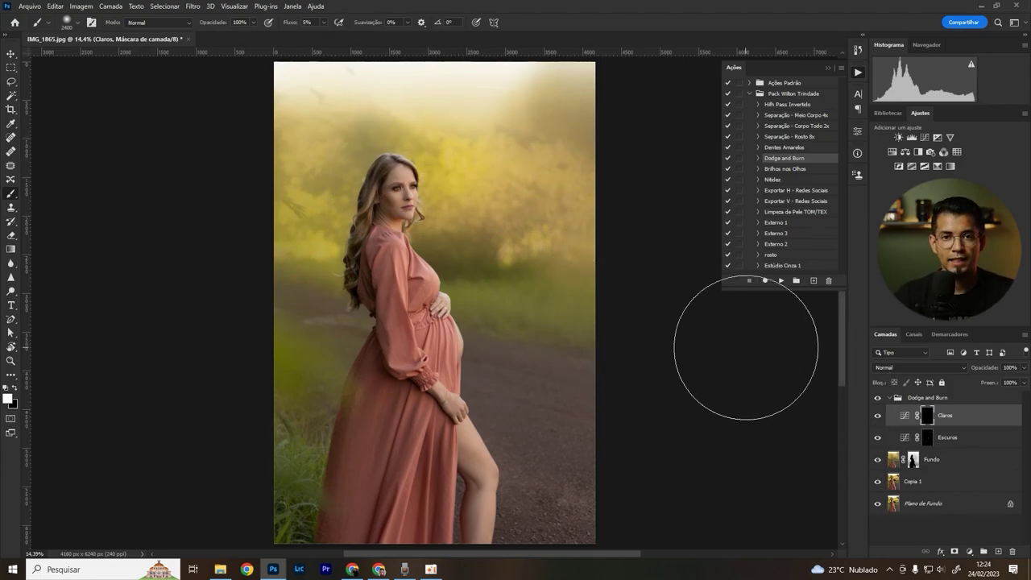
{"action": "mouse_move", "coordinate": [404, 182]}
{"action": "left_mouse_down"}
{"action": "mouse_move", "coordinate": [459, 171]}
{"action": "mouse_move", "coordinate": [417, 202]}
{"action": "left_mouse_up"}
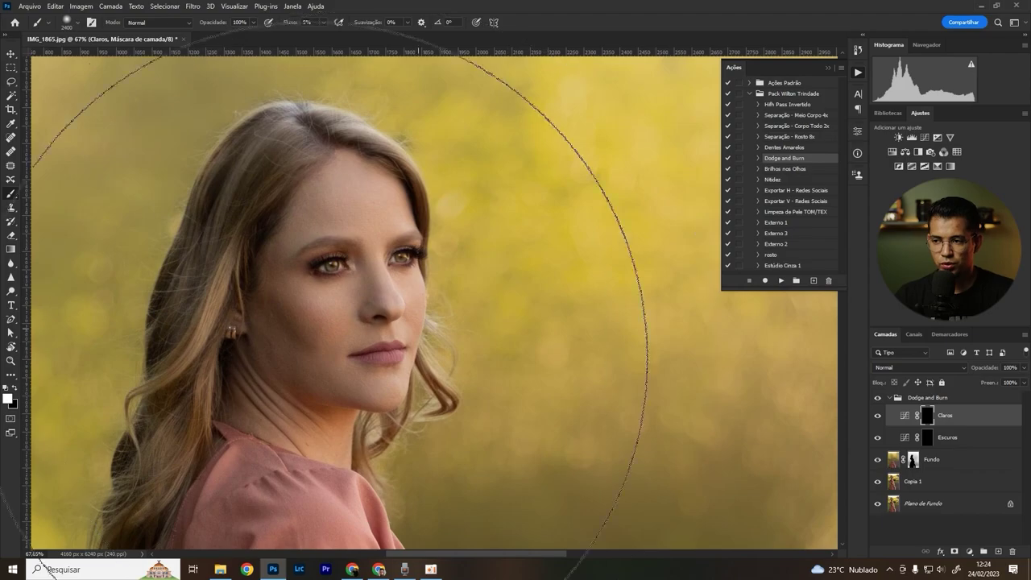
Step: Paint white over the nose bridge and tip on the Claros mask, toggling the effect to compare
{"action": "key", "text": "bracketleft"}
{"action": "key", "text": "bracketleft"}
{"action": "key", "text": "bracketleft"}
{"action": "key", "text": "bracketleft"}
{"action": "key", "text": "bracketleft"}
{"action": "key", "text": "bracketleft"}
{"action": "key", "text": "bracketleft"}
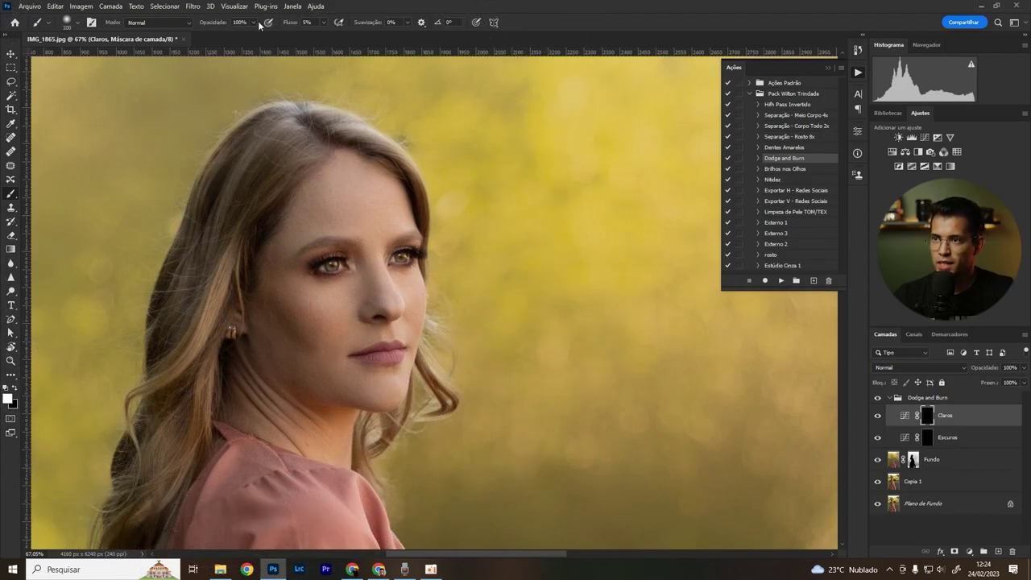
{"action": "left_click_drag", "start_coordinate": [384, 298], "coordinate": [330, 299]}
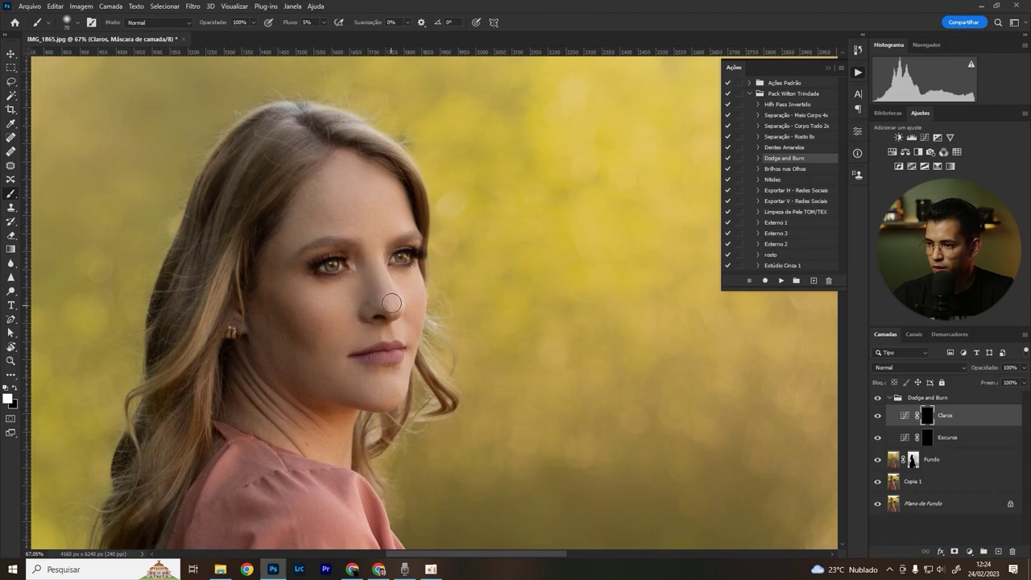
{"action": "key", "text": "bracketright"}
{"action": "key", "text": "bracketright"}
{"action": "key", "text": "bracketright"}
{"action": "key", "text": "bracketleft"}
{"action": "key", "text": "bracketleft"}
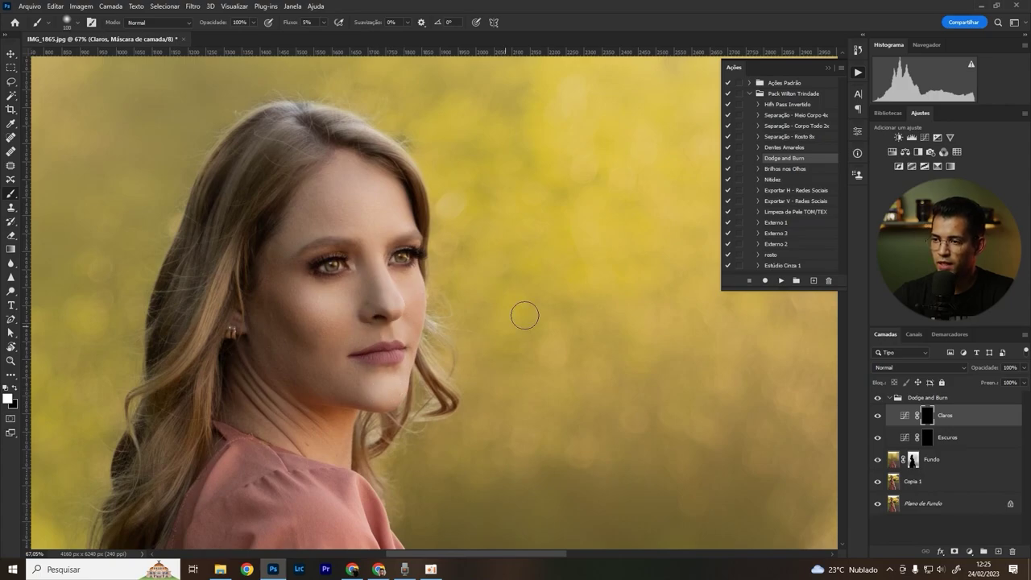
{"action": "left_click", "coordinate": [878, 398]}
{"action": "left_click", "coordinate": [878, 398]}
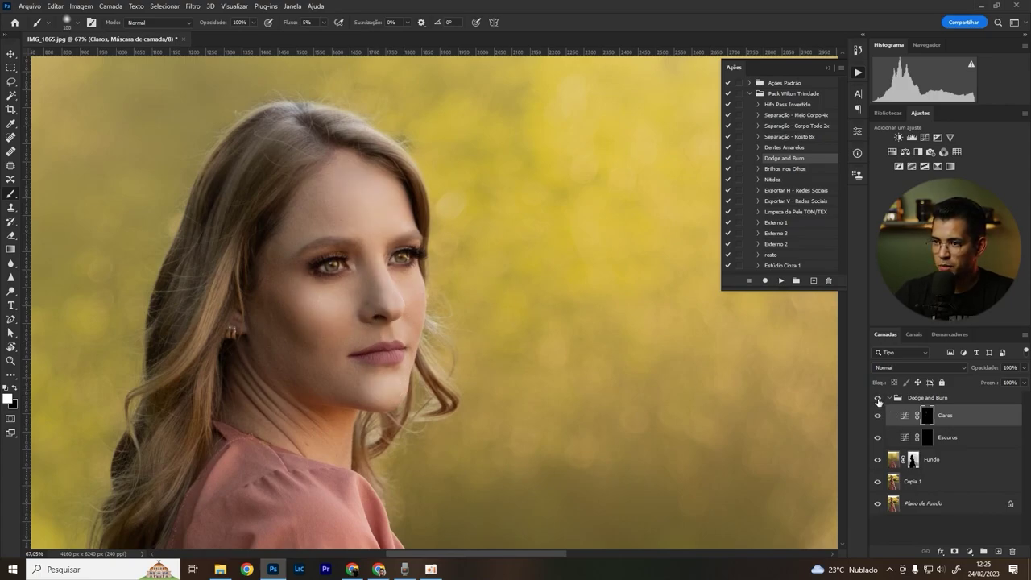
{"action": "left_click", "coordinate": [878, 398]}
{"action": "left_click", "coordinate": [878, 397]}
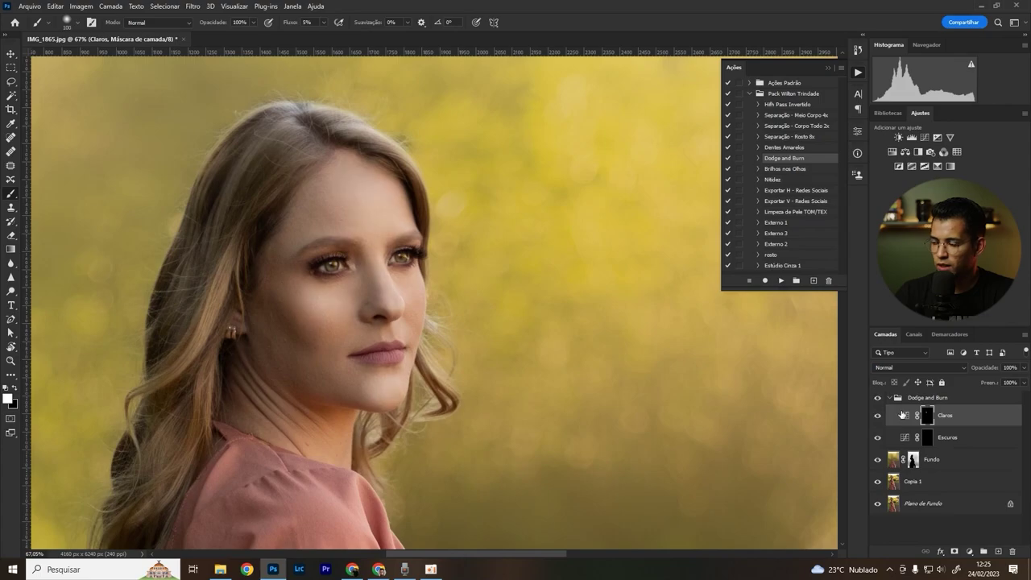
{"action": "left_click", "coordinate": [878, 398]}
{"action": "left_click", "coordinate": [878, 398]}
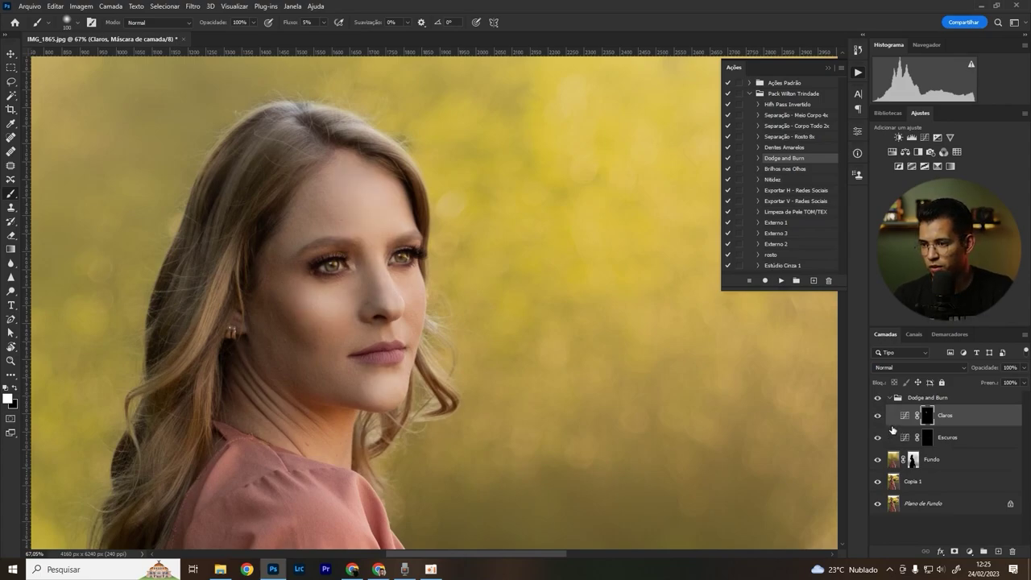
{"action": "left_click", "coordinate": [877, 398]}
{"action": "left_click", "coordinate": [878, 397]}
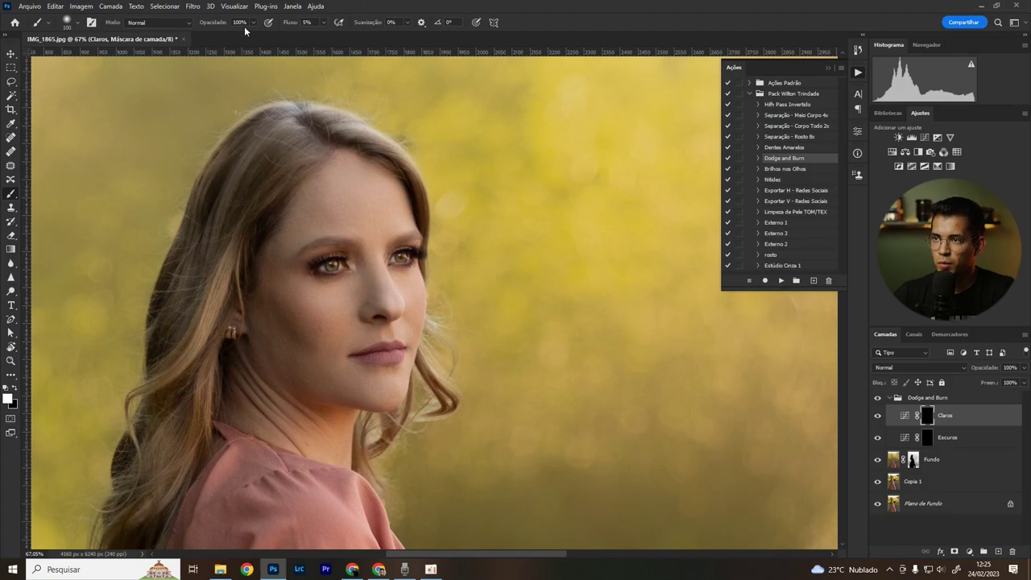
Step: Lower brush opacity to 81% and lighten the forehead with resized soft strokes
{"action": "left_click_drag", "start_coordinate": [216, 24], "coordinate": [211, 25]}
{"action": "key", "text": "bracketleft"}
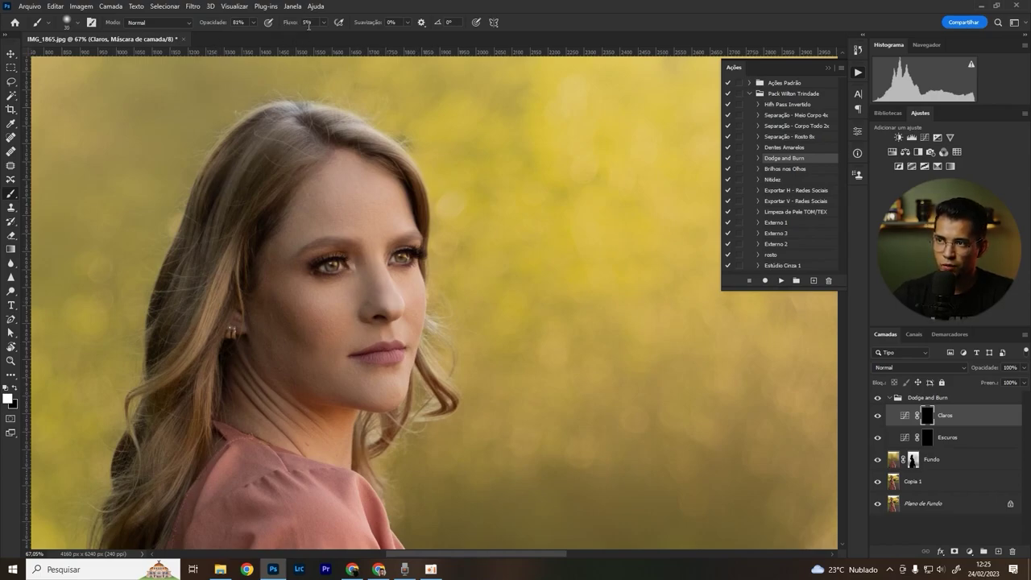
{"action": "key", "text": "bracketright"}
{"action": "key", "text": "bracketright"}
{"action": "key", "text": "bracketright"}
{"action": "key", "text": "bracketleft"}
{"action": "key", "text": "bracketright"}
{"action": "key", "text": "bracketright"}
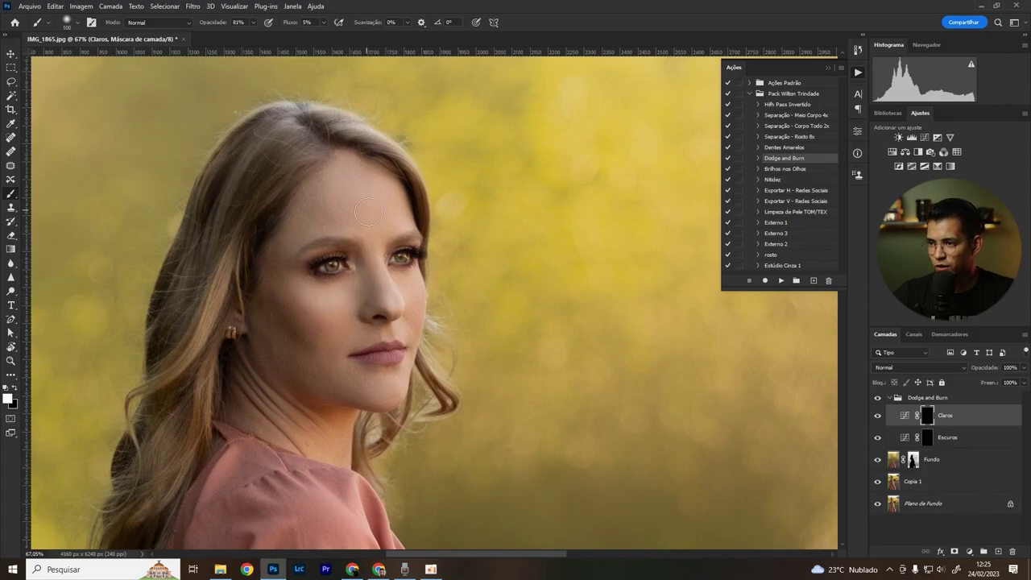
{"action": "key", "text": "bracketleft"}
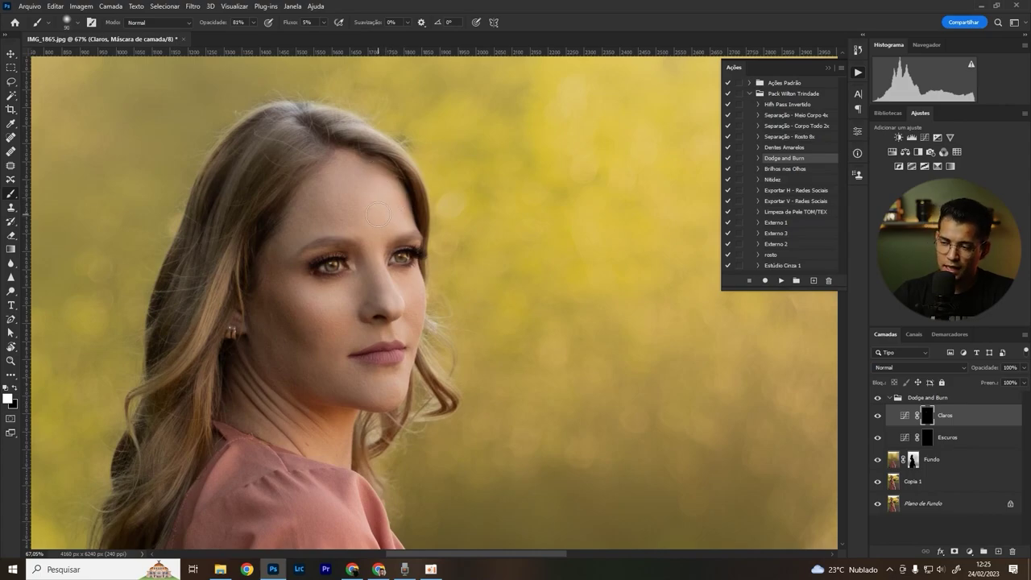
{"action": "key", "text": "bracketright"}
{"action": "key", "text": "bracketright"}
{"action": "key", "text": "bracketleft"}
{"action": "key", "text": "bracketleft"}
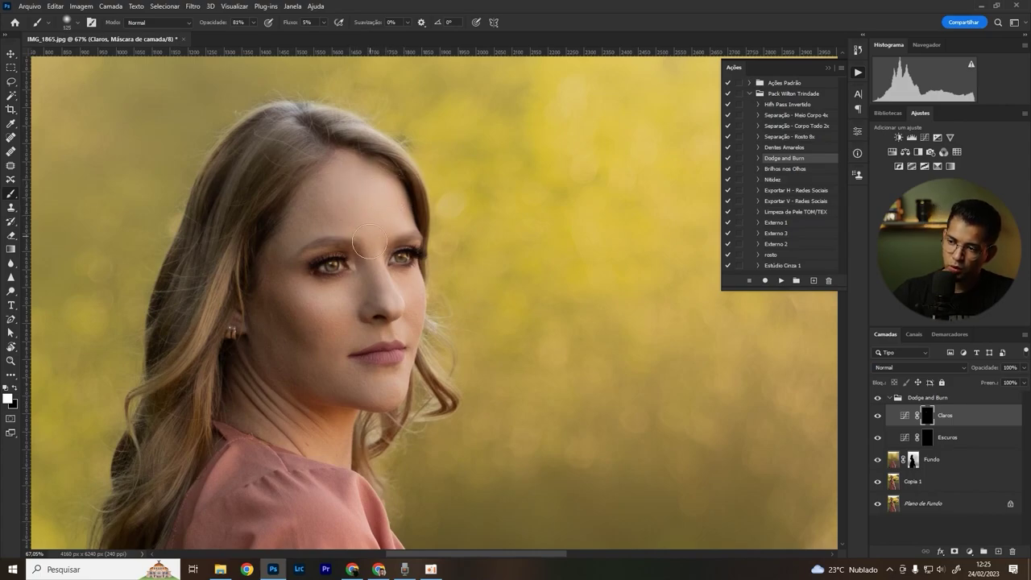
{"action": "key", "text": "bracketleft"}
{"action": "key", "text": "bracketleft"}
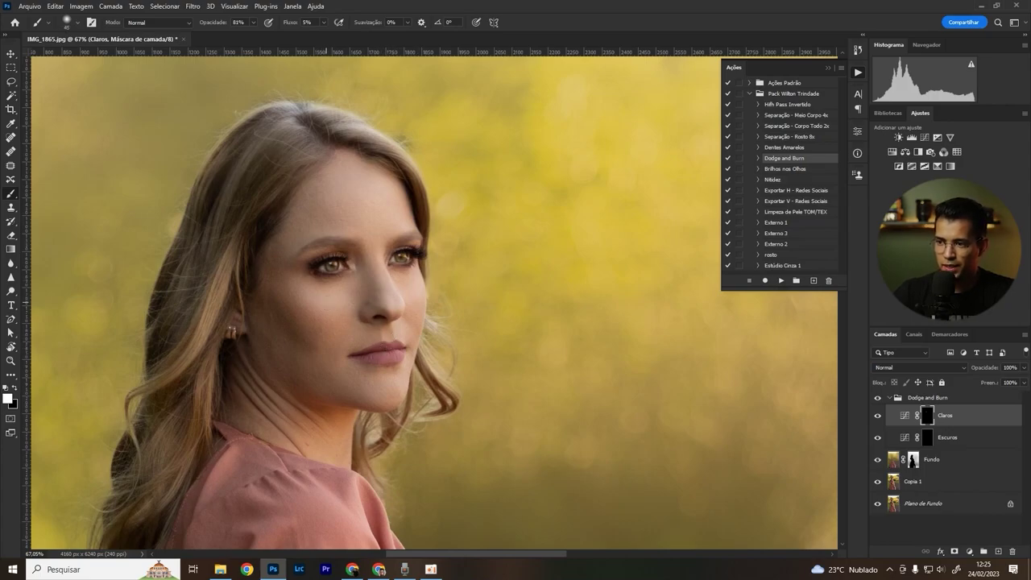
{"action": "key", "text": "bracketright"}
{"action": "key", "text": "bracketright"}
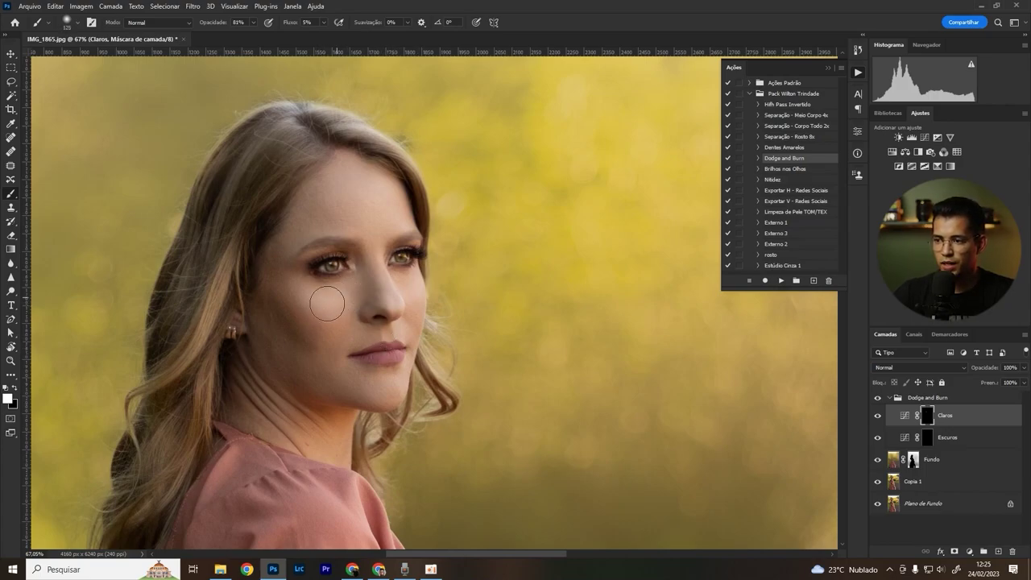
{"action": "key", "text": "bracketleft"}
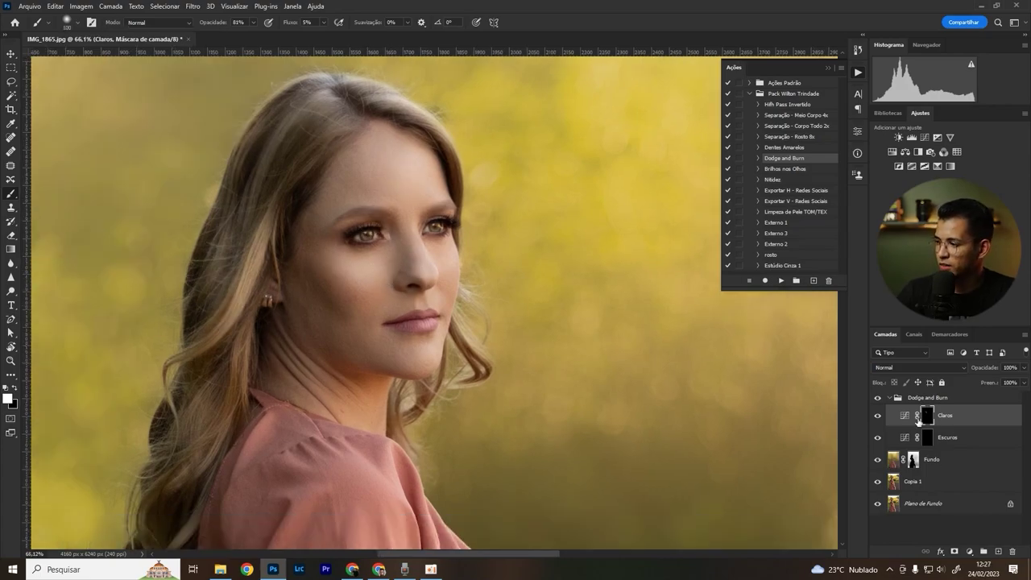
Step: Select the Dodge and Burn group and toggle its visibility to compare the face
{"action": "left_click", "coordinate": [896, 398]}
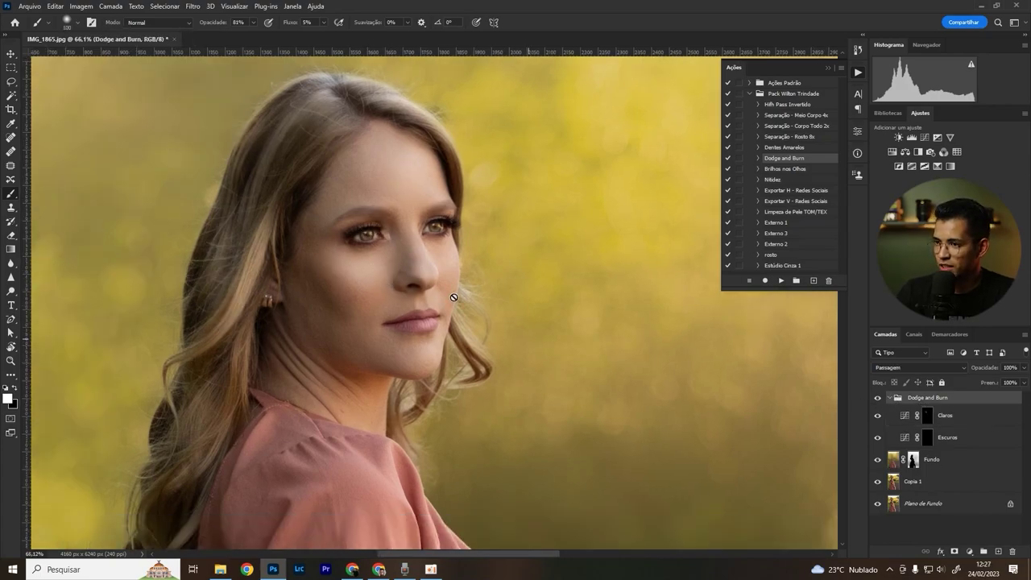
{"action": "left_click", "coordinate": [876, 400]}
{"action": "left_click", "coordinate": [877, 398]}
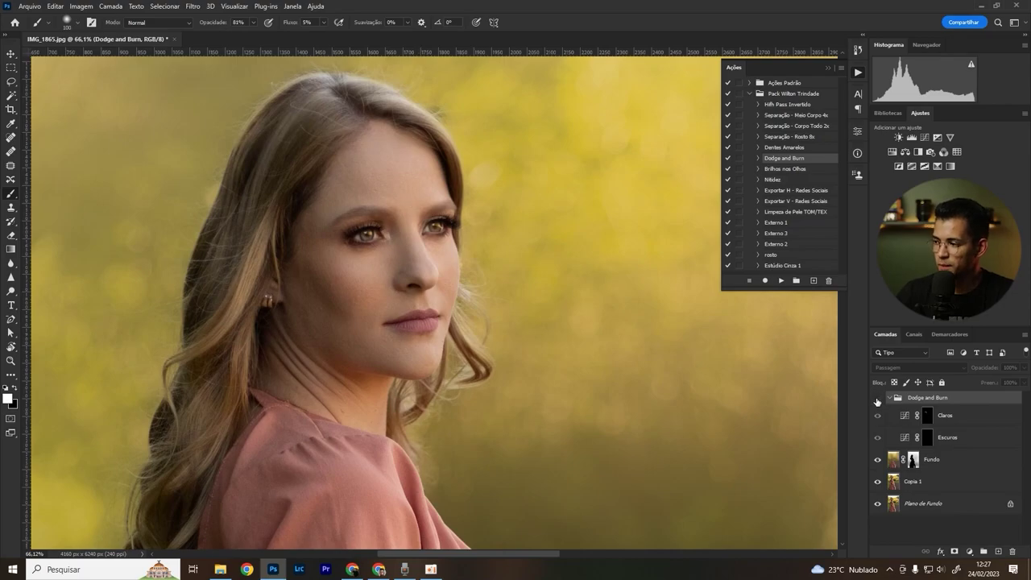
{"action": "scroll", "coordinate": [399, 216], "scroll_direction": "down", "scroll_amount": 3}
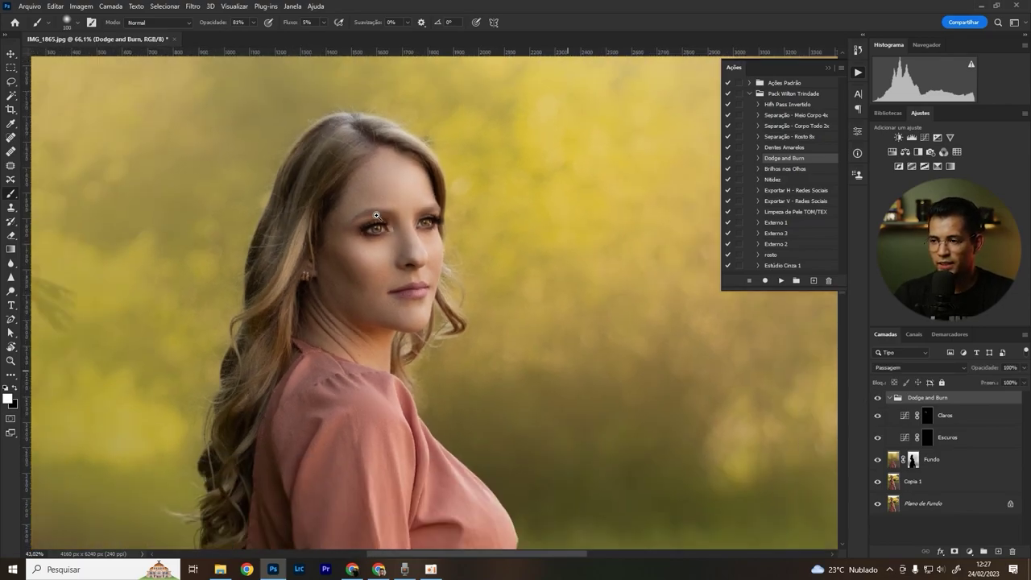
Step: Zoom in to 50% on the upper body and size the brush for the dress
{"action": "scroll", "coordinate": [394, 217], "scroll_direction": "down", "scroll_amount": 2}
{"action": "scroll", "coordinate": [384, 223], "scroll_direction": "down", "scroll_amount": 2}
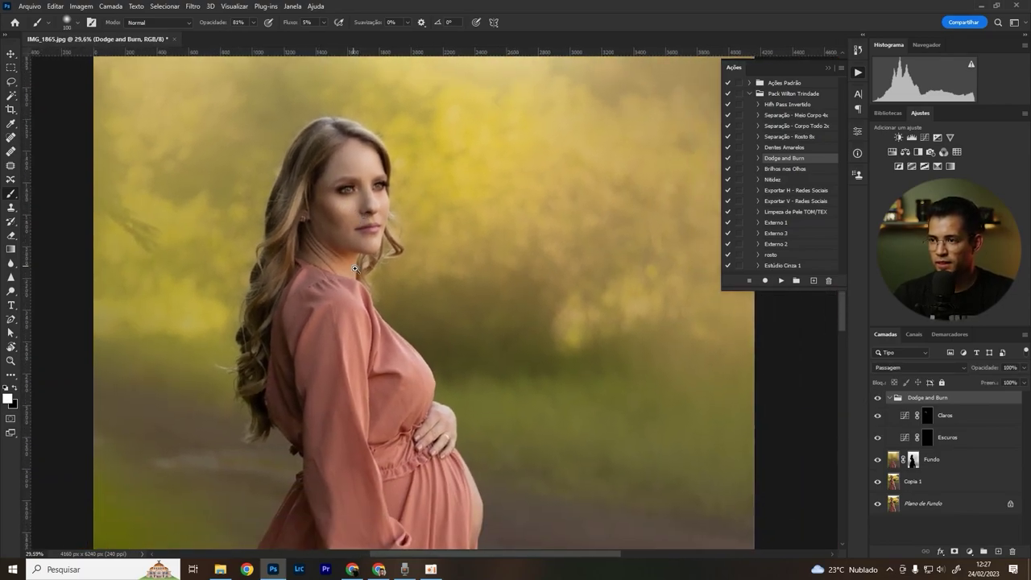
{"action": "scroll", "coordinate": [355, 269], "scroll_direction": "up", "scroll_amount": 3}
{"action": "key", "text": "alt+bracketleft"}
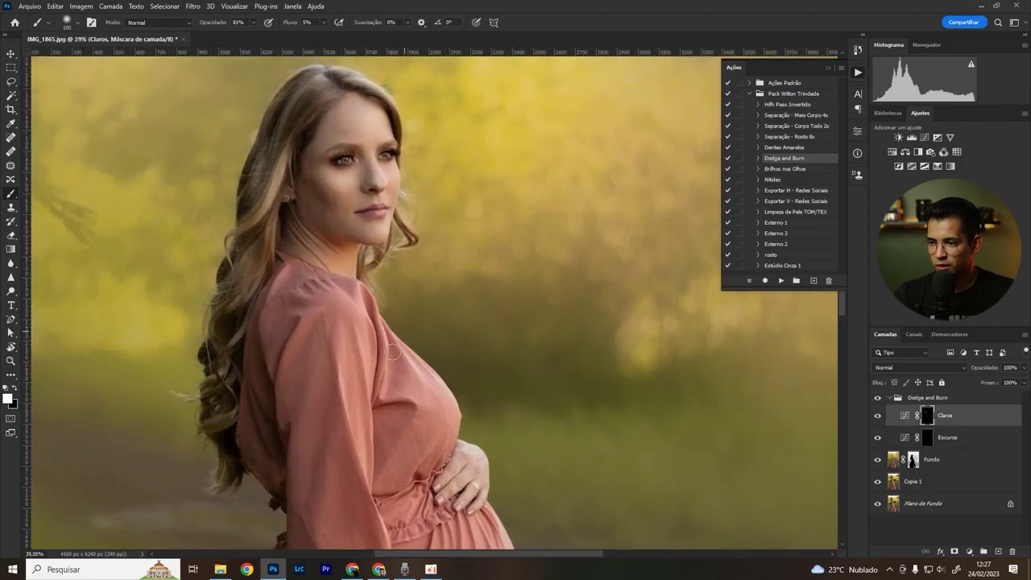
{"action": "key", "text": "bracketright"}
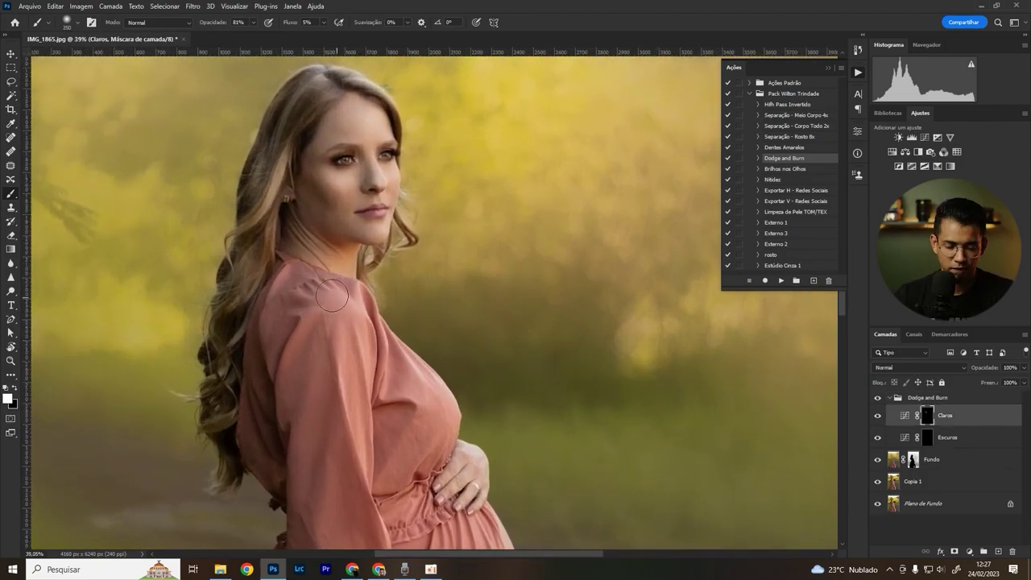
{"action": "key", "text": "bracketleft"}
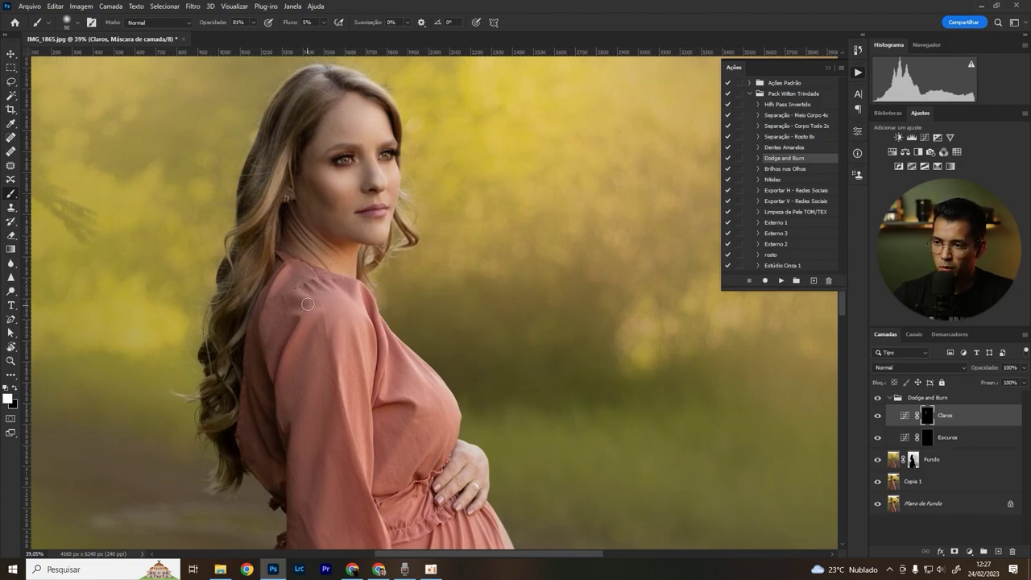
{"action": "key", "text": "ctrl+plus"}
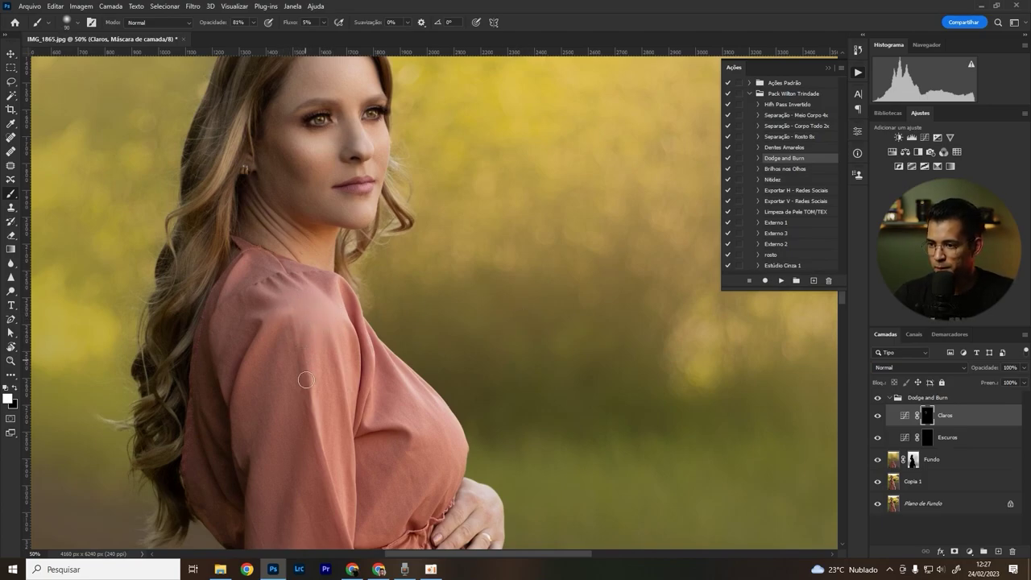
Step: Paint white over the dress, belly and leg on the Claros mask, brush around 200
{"action": "key", "text": "bracketright"}
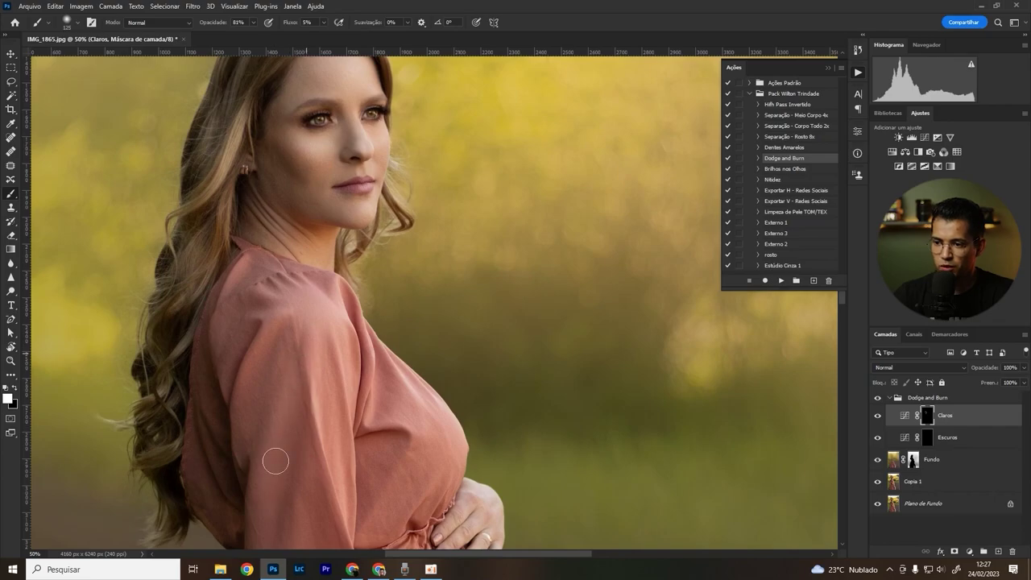
{"action": "key", "text": "bracketleft"}
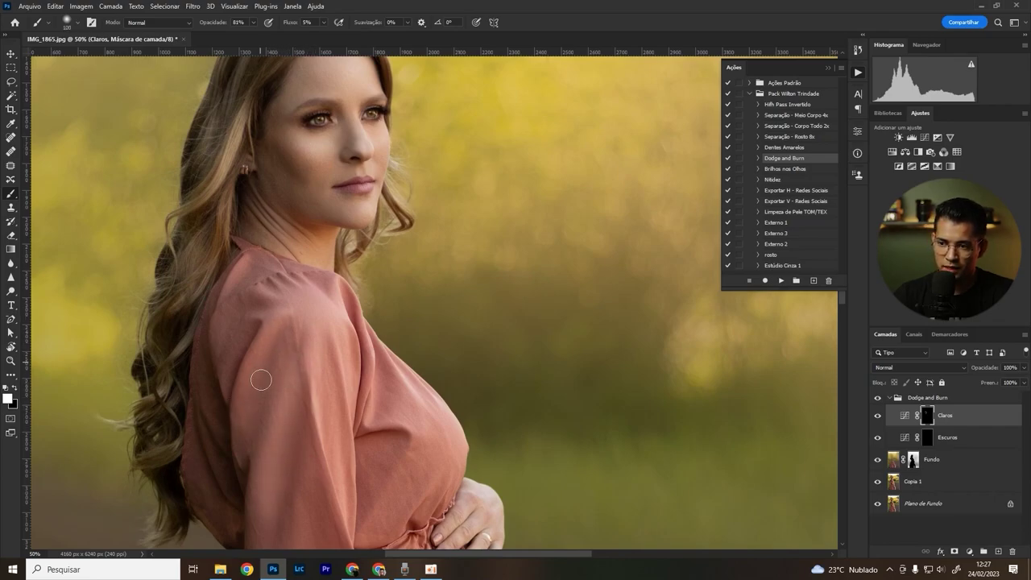
{"action": "key", "text": "bracketright"}
{"action": "key", "text": "bracketright"}
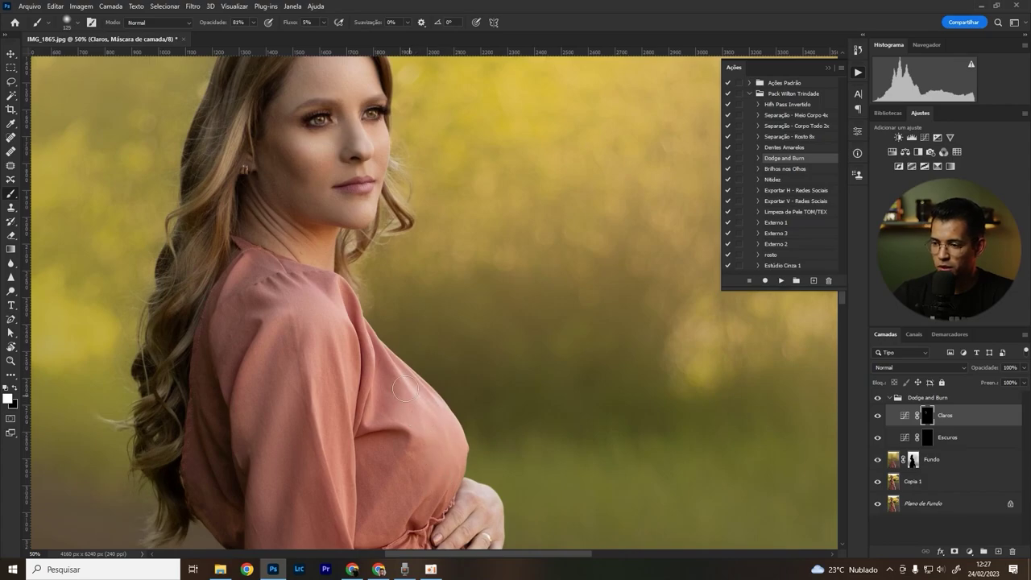
{"action": "key", "text": "bracketright"}
{"action": "key", "text": "bracketright"}
{"action": "scroll", "coordinate": [440, 388], "scroll_direction": "down", "scroll_amount": 3}
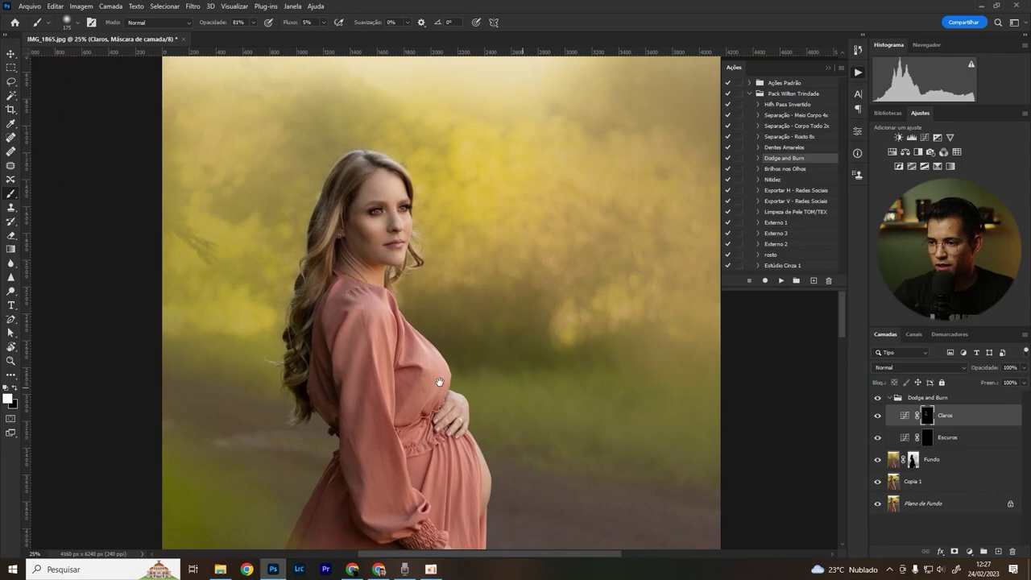
{"action": "scroll", "coordinate": [433, 248], "scroll_direction": "up", "scroll_amount": 2}
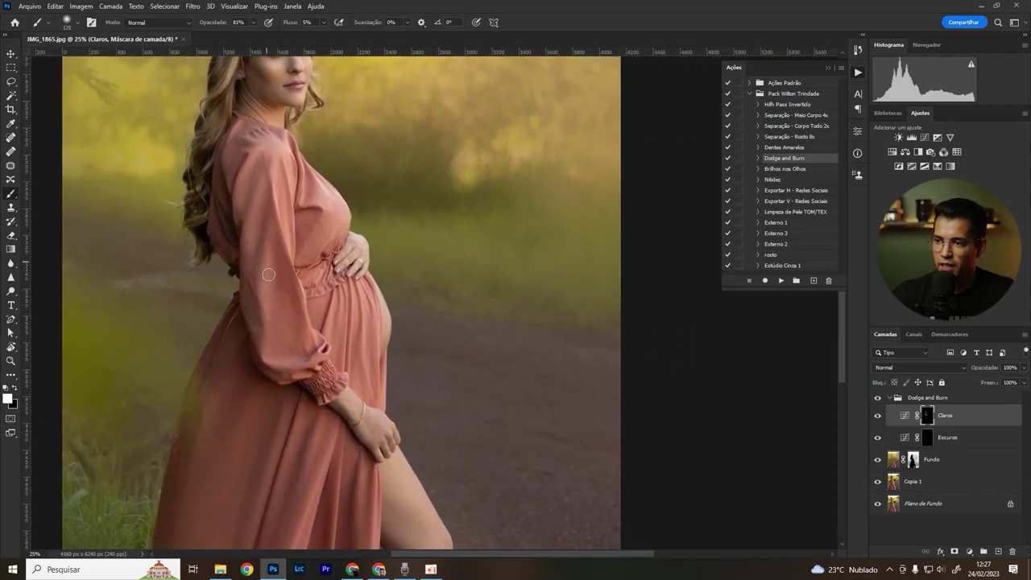
{"action": "key", "text": "bracketleft"}
{"action": "key", "text": "bracketleft"}
{"action": "key", "text": "bracketleft"}
{"action": "key", "text": "bracketleft"}
{"action": "key", "text": "bracketleft"}
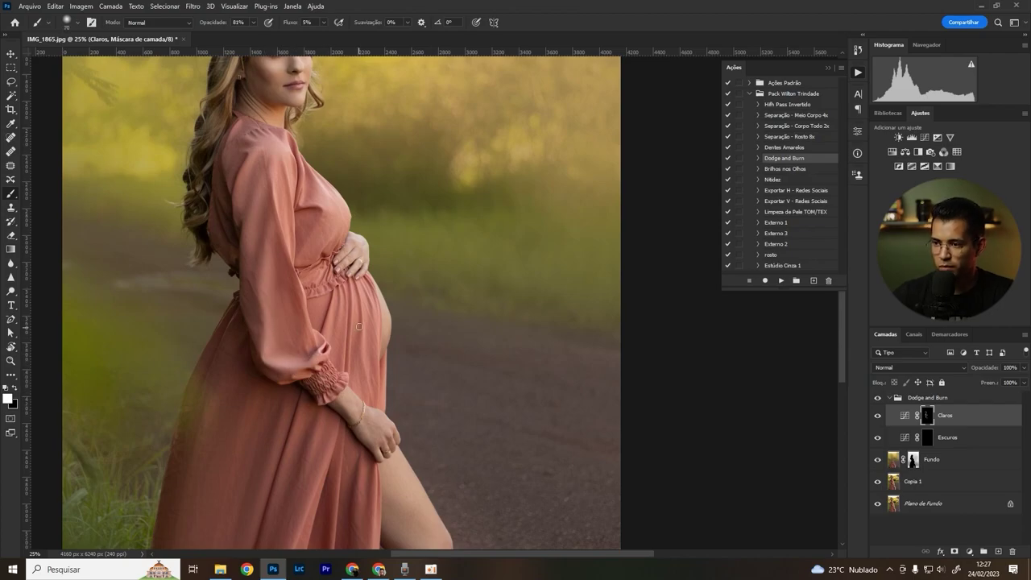
{"action": "key", "text": "ctrl+0"}
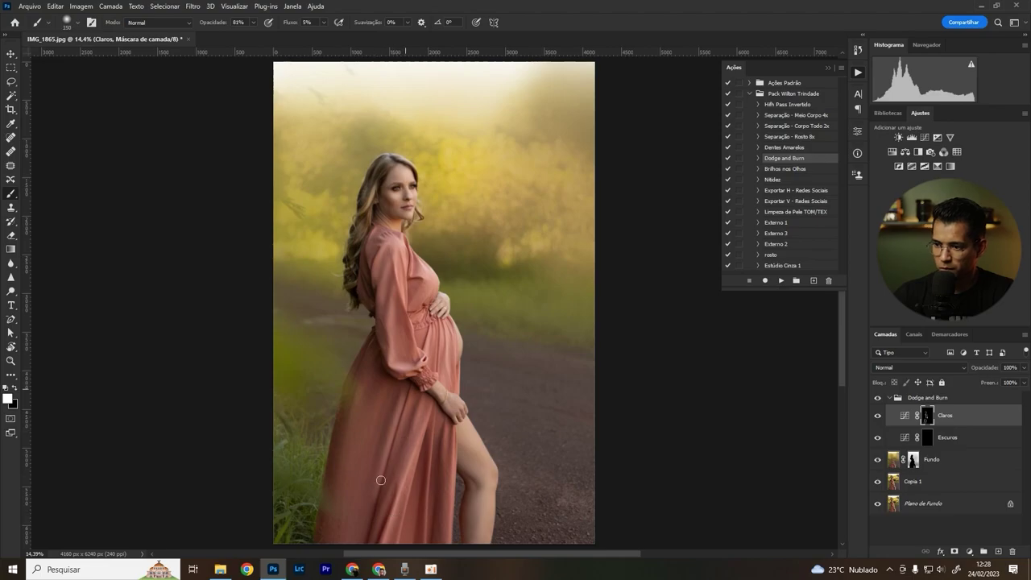
{"action": "key", "text": "bracketright"}
{"action": "key", "text": "bracketright"}
{"action": "key", "text": "bracketright"}
{"action": "key", "text": "bracketleft"}
{"action": "key", "text": "bracketleft"}
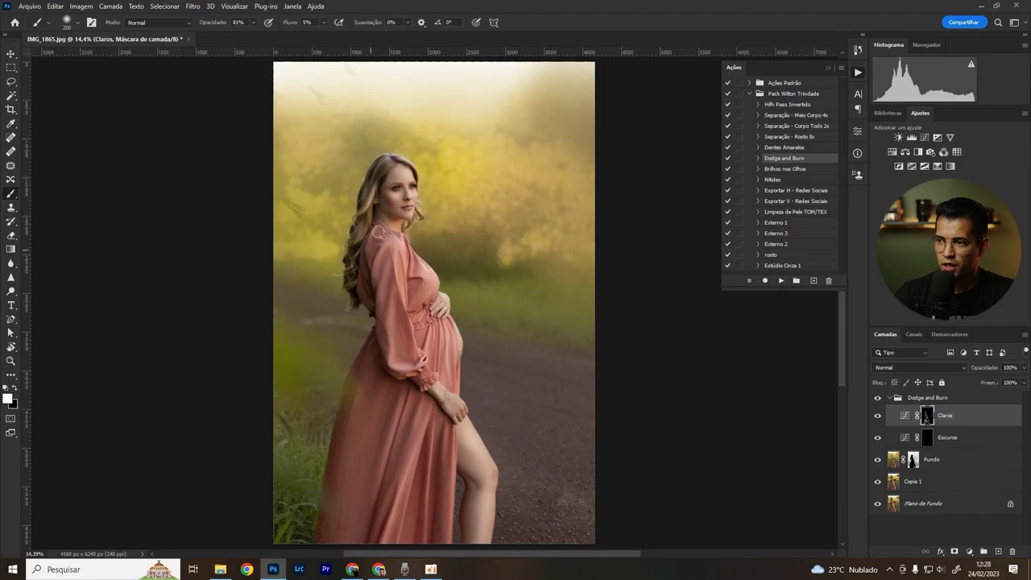
Step: Compare with the group hidden, then lower the Claros layer opacity to 76%
{"action": "left_click", "coordinate": [878, 398]}
{"action": "left_click", "coordinate": [878, 398]}
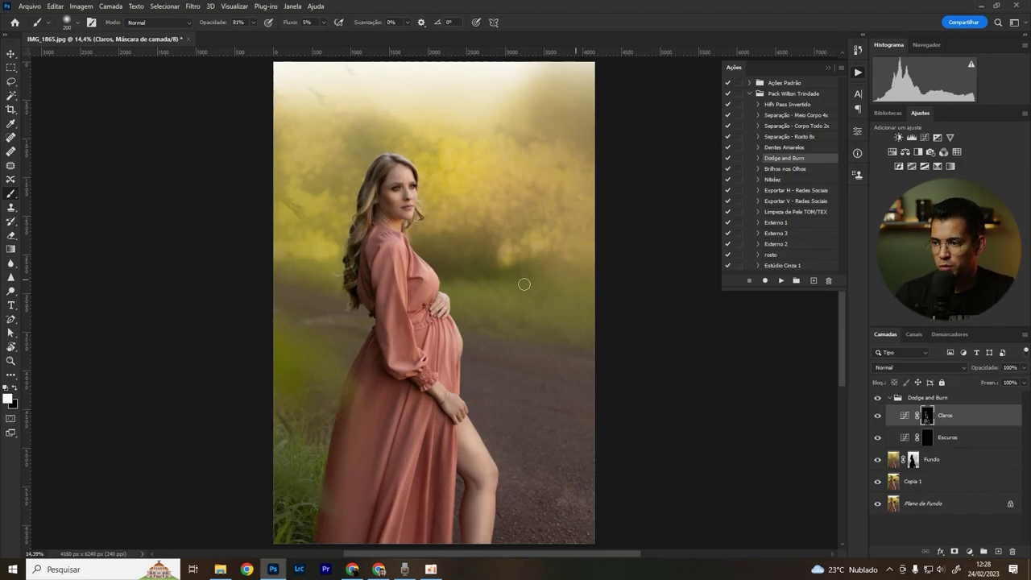
{"action": "left_click_drag", "start_coordinate": [990, 368], "coordinate": [896, 406]}
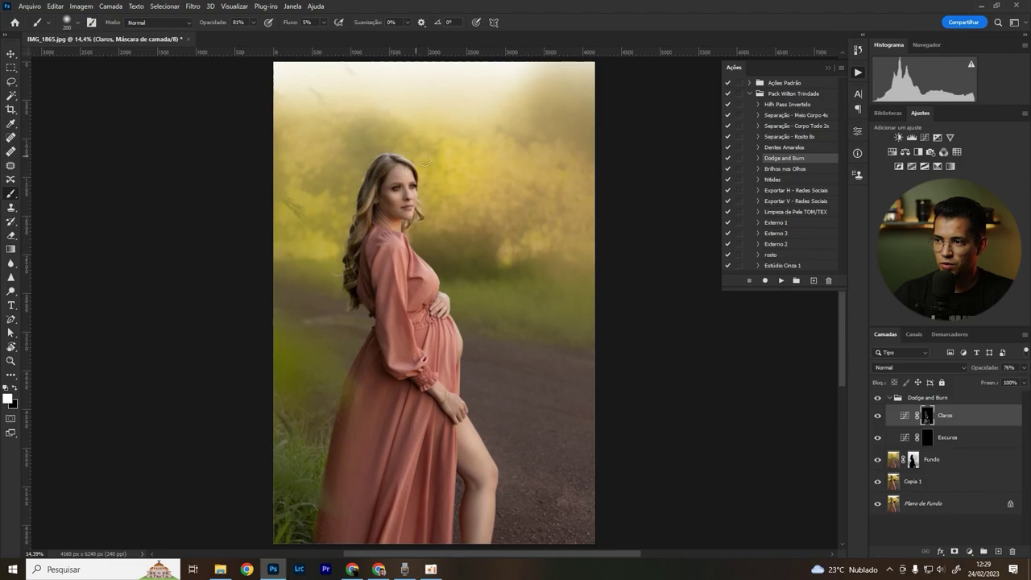
{"action": "left_click", "coordinate": [928, 437]}
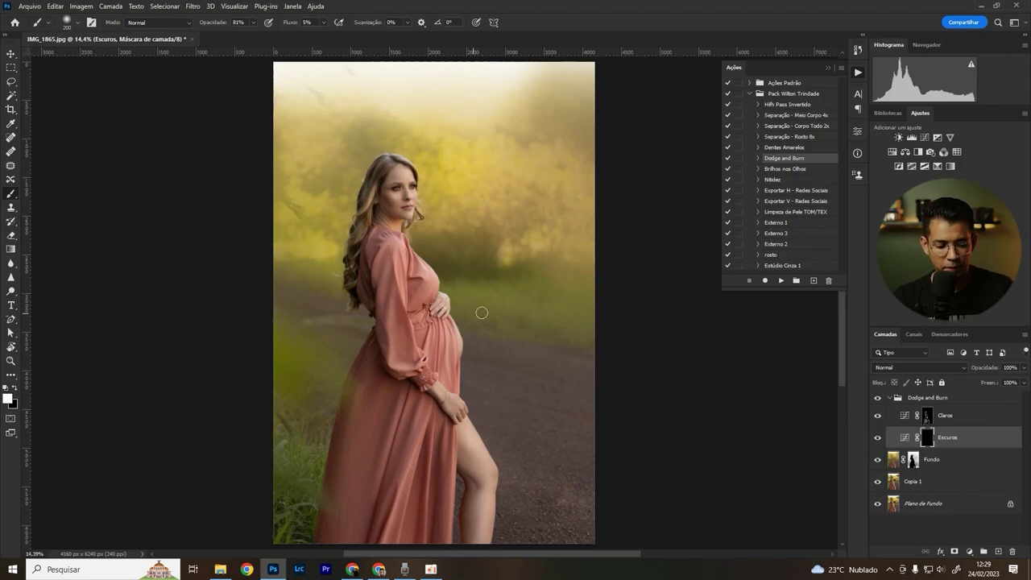
Step: Paint white on the Escuros mask to darken around the face, road and grassy edges, brush up to 300
{"action": "scroll", "coordinate": [421, 377], "scroll_direction": "up", "scroll_amount": 3}
{"action": "key", "text": "bracketleft"}
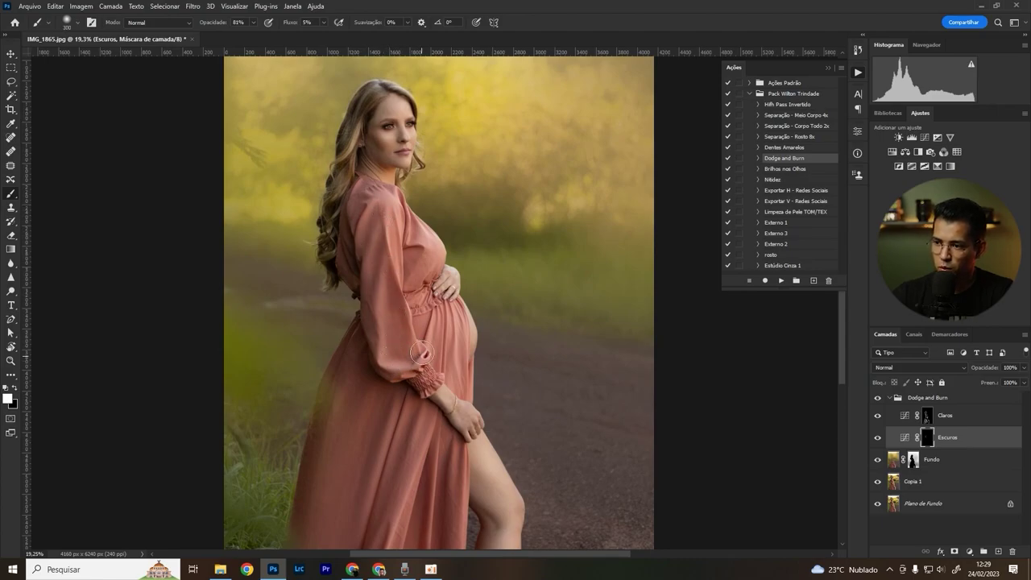
{"action": "key", "text": "bracketleft"}
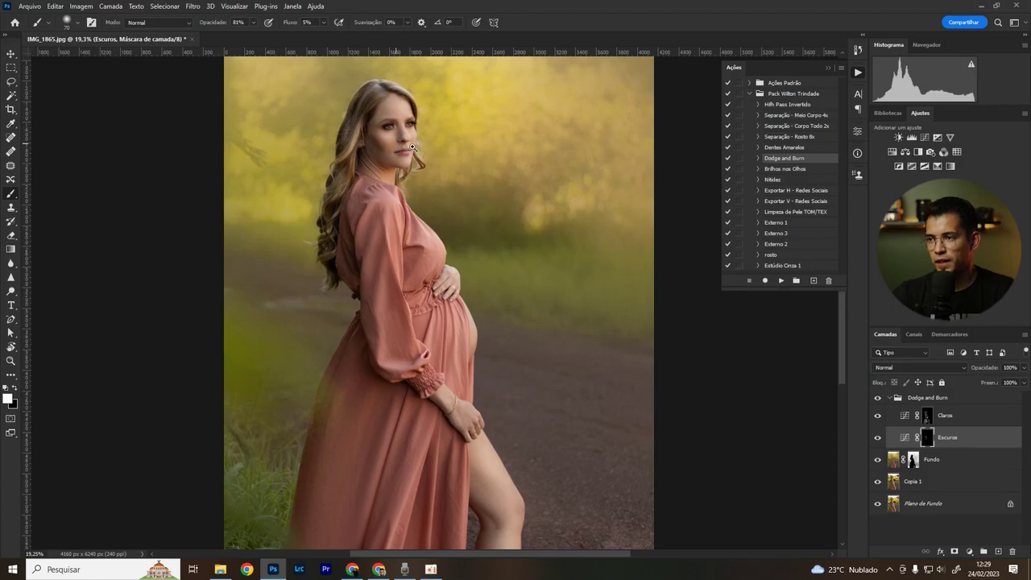
{"action": "scroll", "coordinate": [408, 150], "scroll_direction": "up", "scroll_amount": 5}
{"action": "key", "text": "bracketleft"}
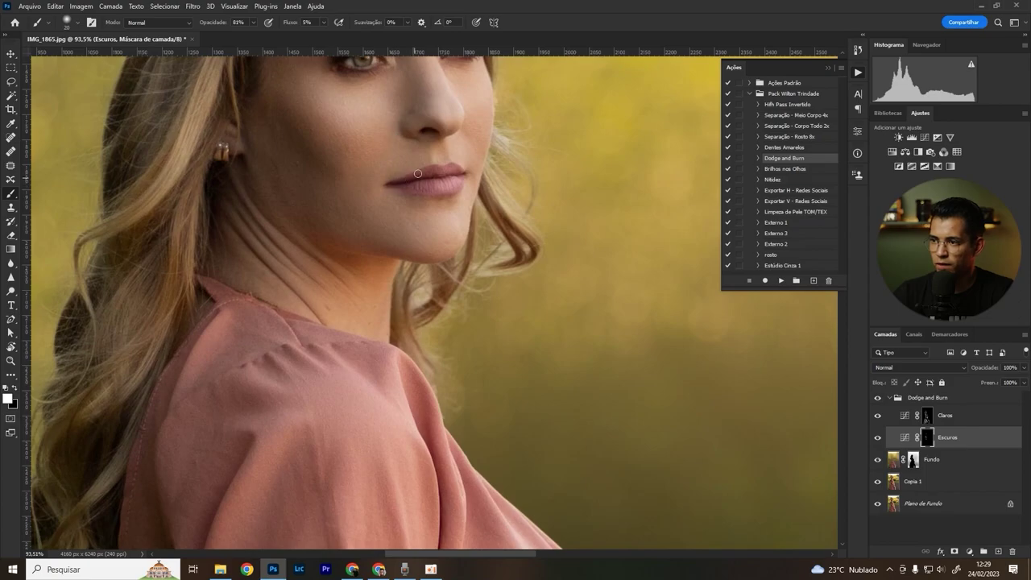
{"action": "key", "text": "ctrl+minus"}
{"action": "key", "text": "ctrl+minus"}
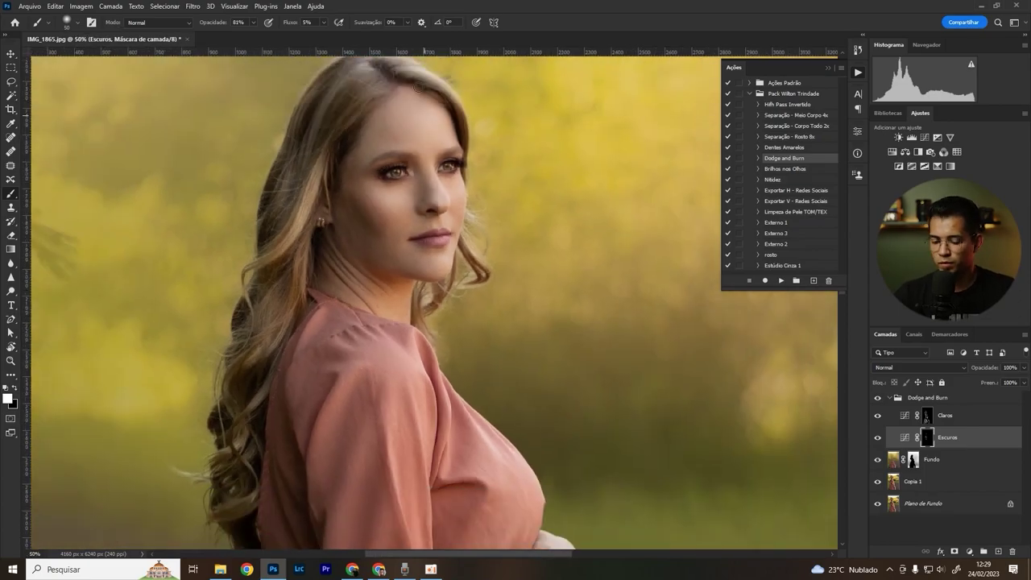
{"action": "key", "text": "ctrl+0"}
{"action": "key", "text": "bracketright"}
{"action": "key", "text": "bracketright"}
{"action": "key", "text": "bracketright"}
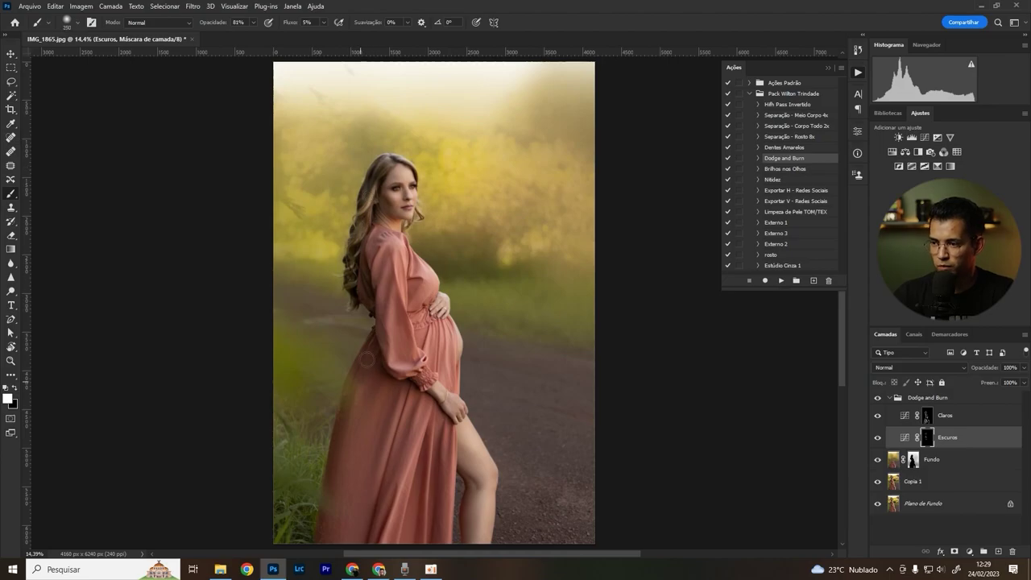
{"action": "key", "text": "bracketright"}
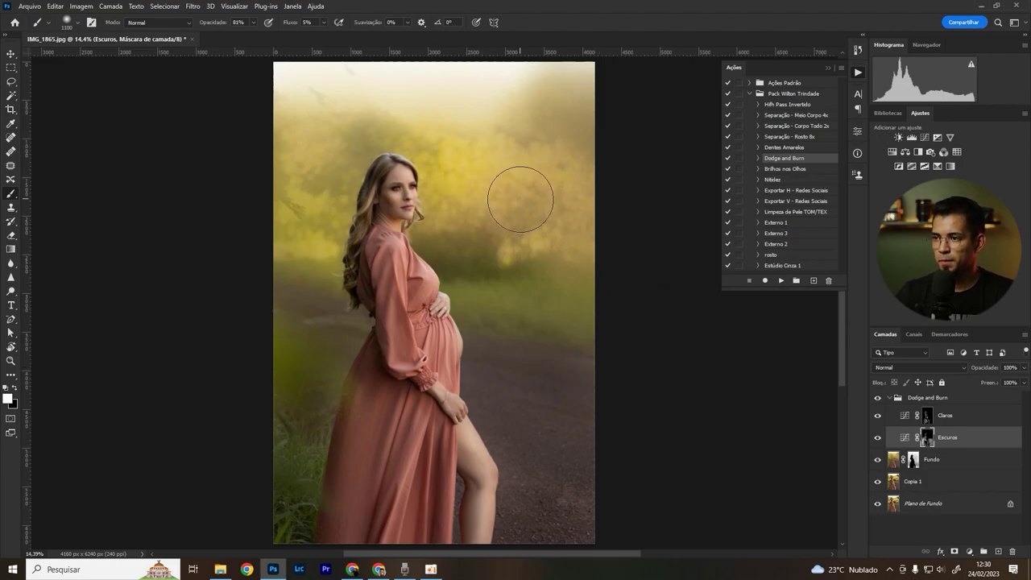
{"action": "key", "text": "ctrl+minus"}
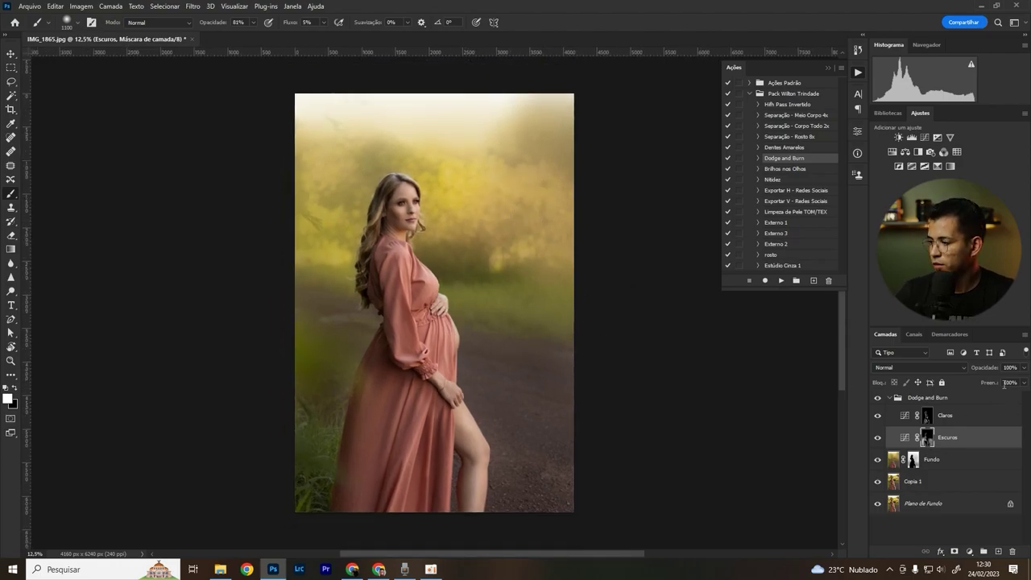
Step: Lower Escuros opacity to 60% and toggle the Dodge and Burn group to compare
{"action": "left_click_drag", "start_coordinate": [983, 368], "coordinate": [982, 369]}
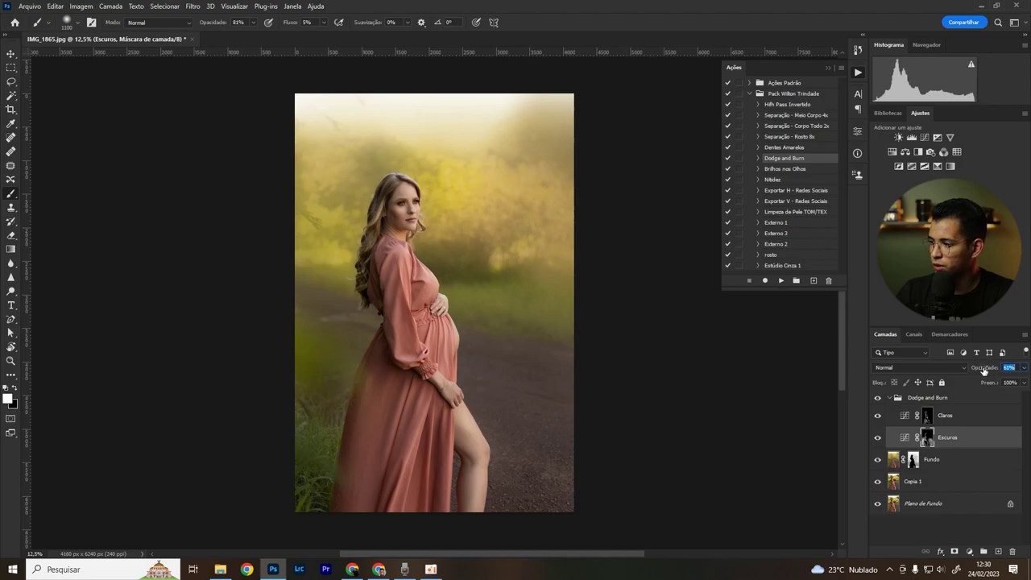
{"action": "left_click", "coordinate": [902, 401]}
{"action": "left_click", "coordinate": [878, 397]}
{"action": "left_click", "coordinate": [877, 397]}
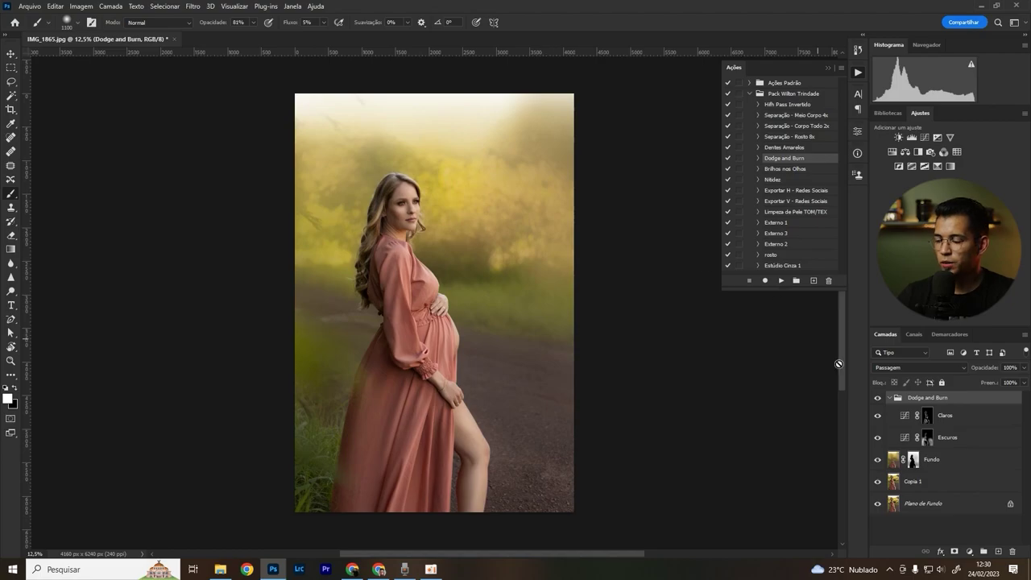
{"action": "left_click", "coordinate": [927, 417]}
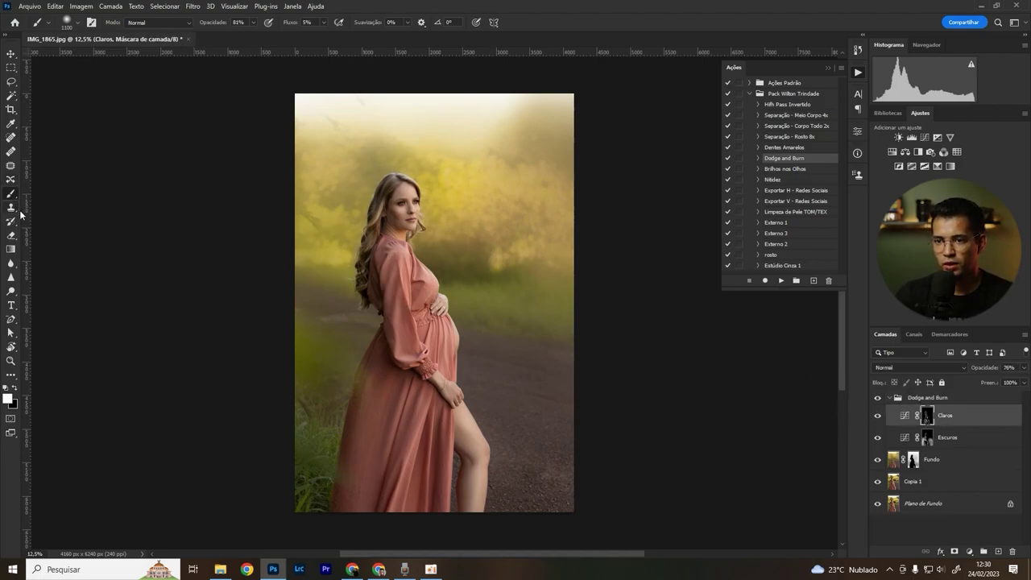
{"action": "scroll", "coordinate": [406, 230], "scroll_direction": "up", "scroll_amount": 3}
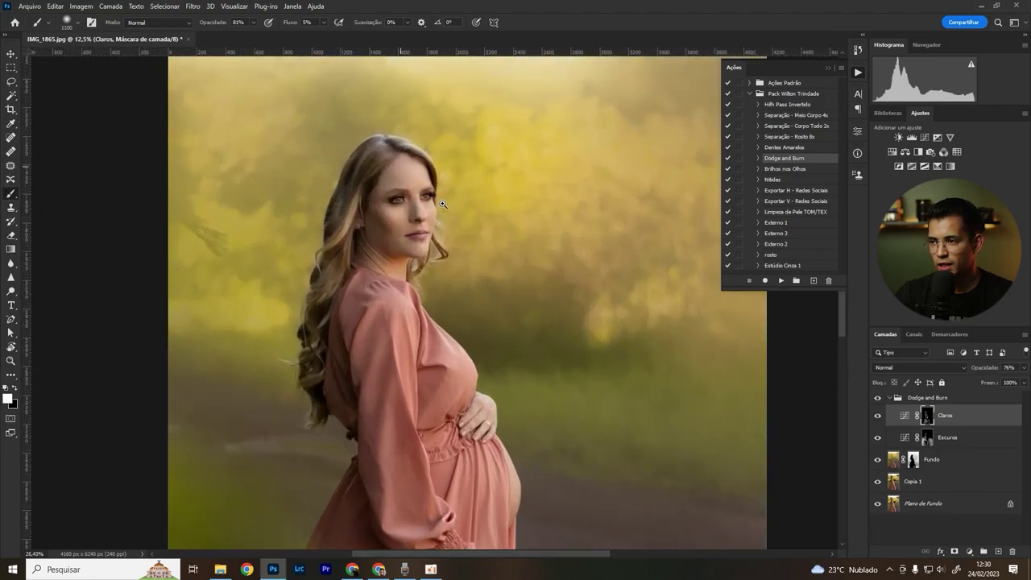
Step: Paint black with a 400 brush on the Claros mask, compare, then collapse the Dodge and Burn group
{"action": "left_click", "coordinate": [15, 388]}
{"action": "key", "text": "bracketleft"}
{"action": "key", "text": "bracketleft"}
{"action": "key", "text": "bracketleft"}
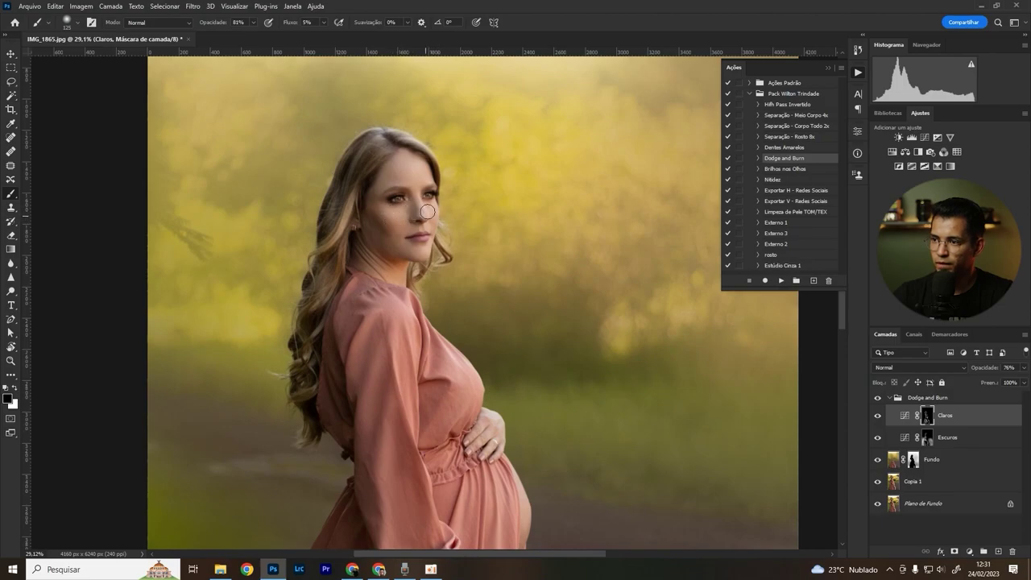
{"action": "left_click", "coordinate": [877, 397]}
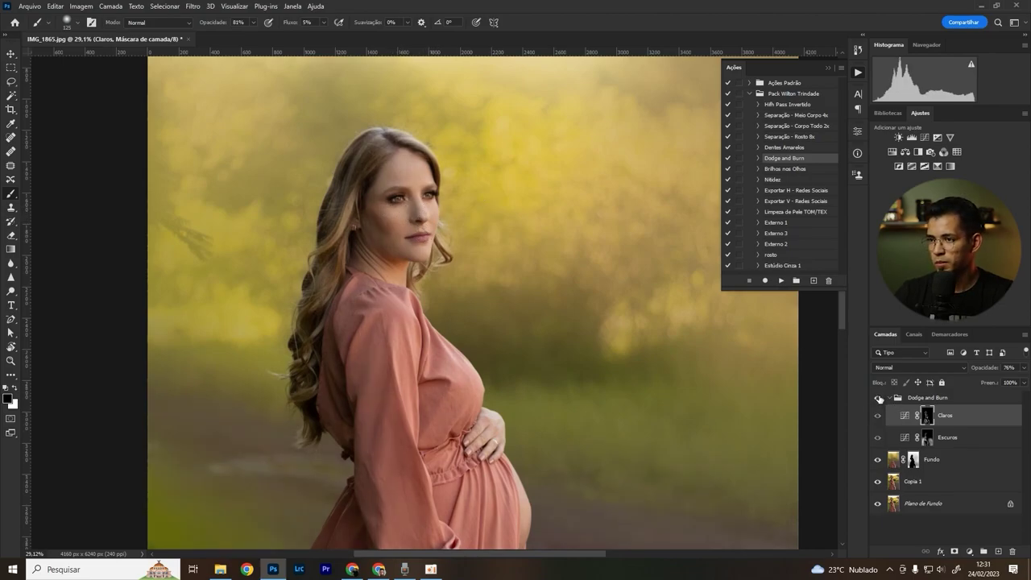
{"action": "left_click", "coordinate": [877, 398]}
{"action": "key", "text": "ctrl+0"}
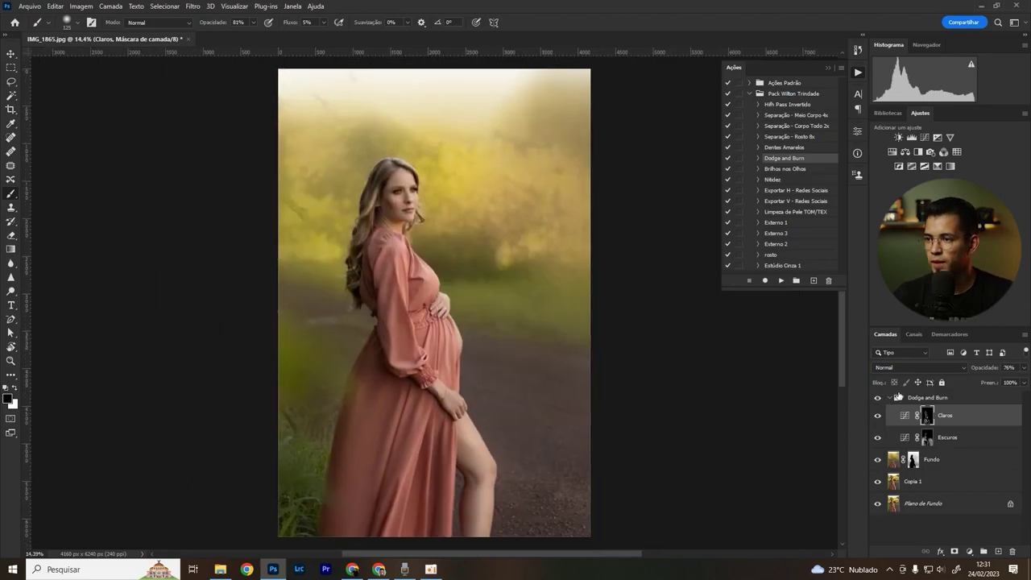
{"action": "key", "text": "ctrl+minus"}
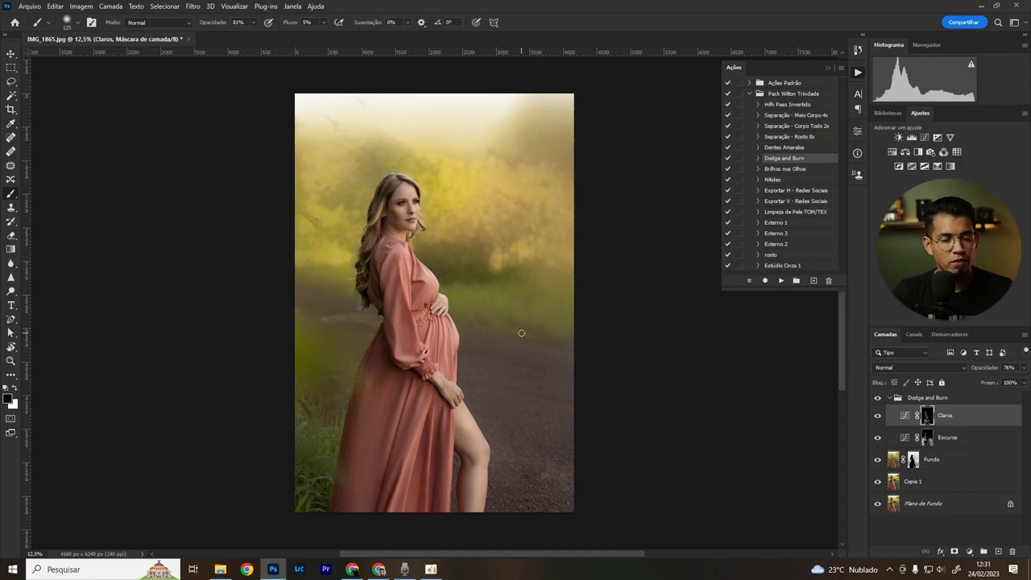
{"action": "left_click", "coordinate": [889, 398]}
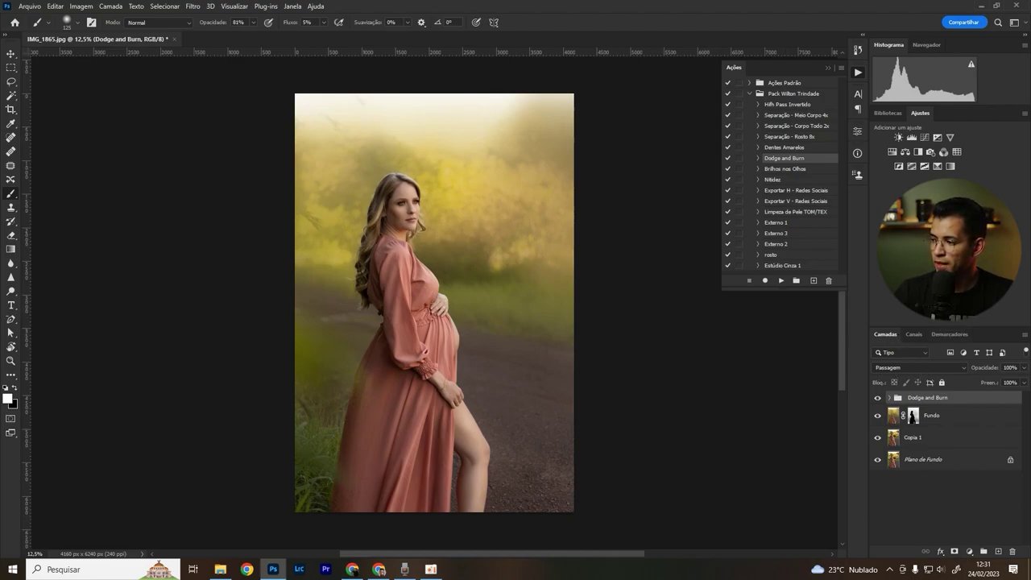
Step: Add a Selective Color layer with Yellows at Cyan -89, Magenta +42, Yellow -58, Black +25
{"action": "left_click", "coordinate": [937, 167]}
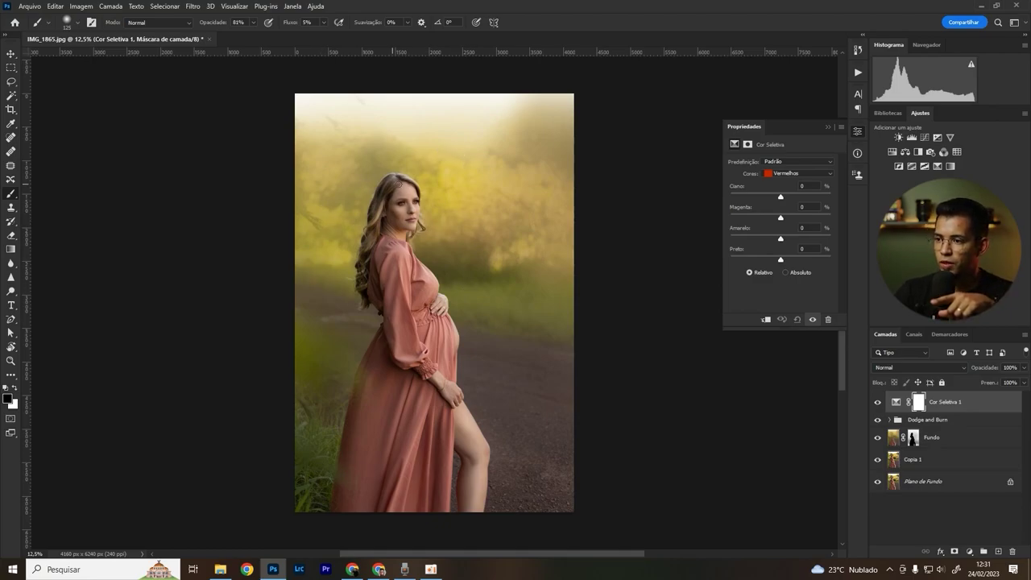
{"action": "left_click", "coordinate": [798, 173]}
{"action": "left_click", "coordinate": [786, 184]}
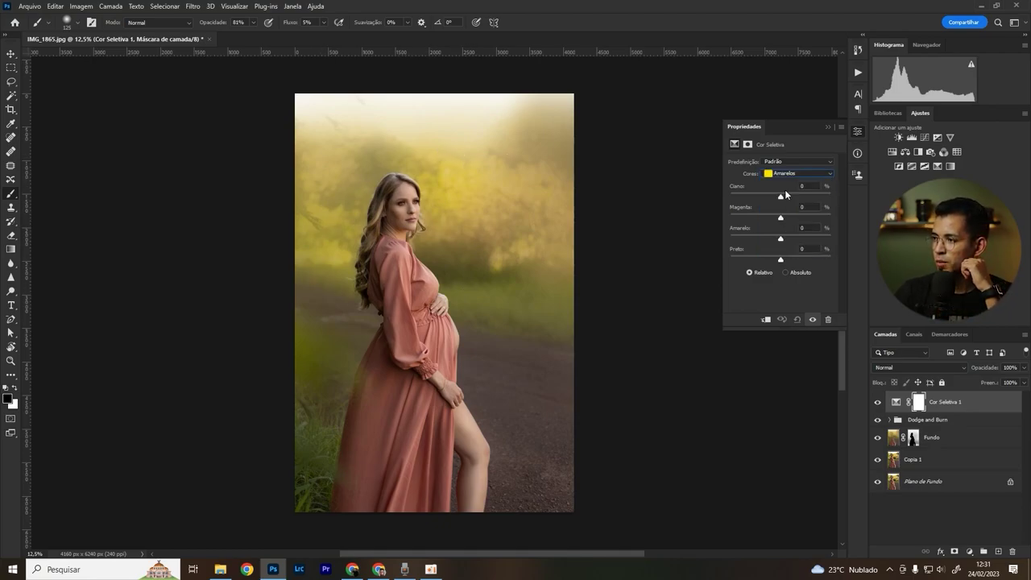
{"action": "left_click_drag", "start_coordinate": [780, 196], "coordinate": [735, 204]}
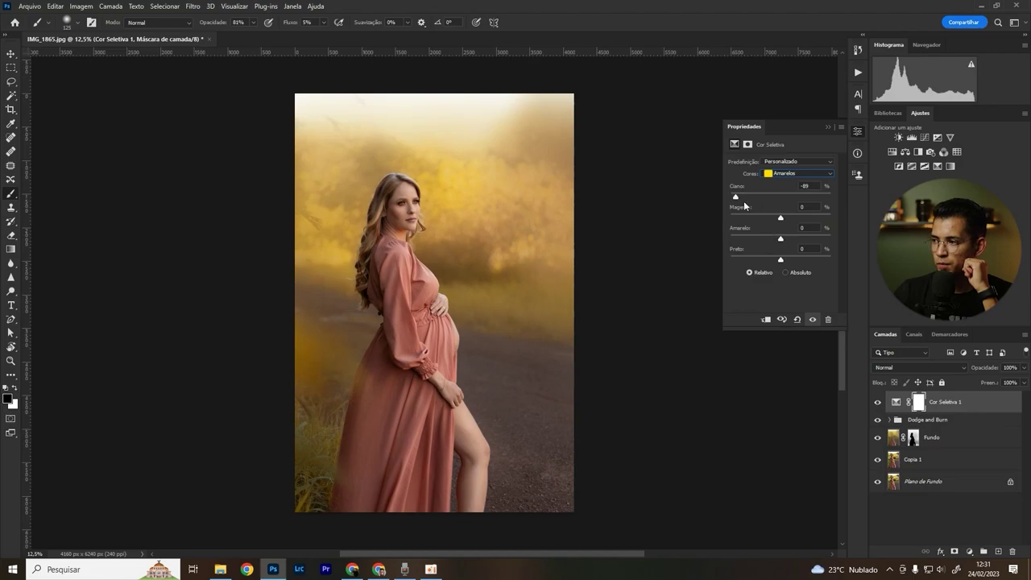
{"action": "left_click_drag", "start_coordinate": [794, 222], "coordinate": [794, 227]}
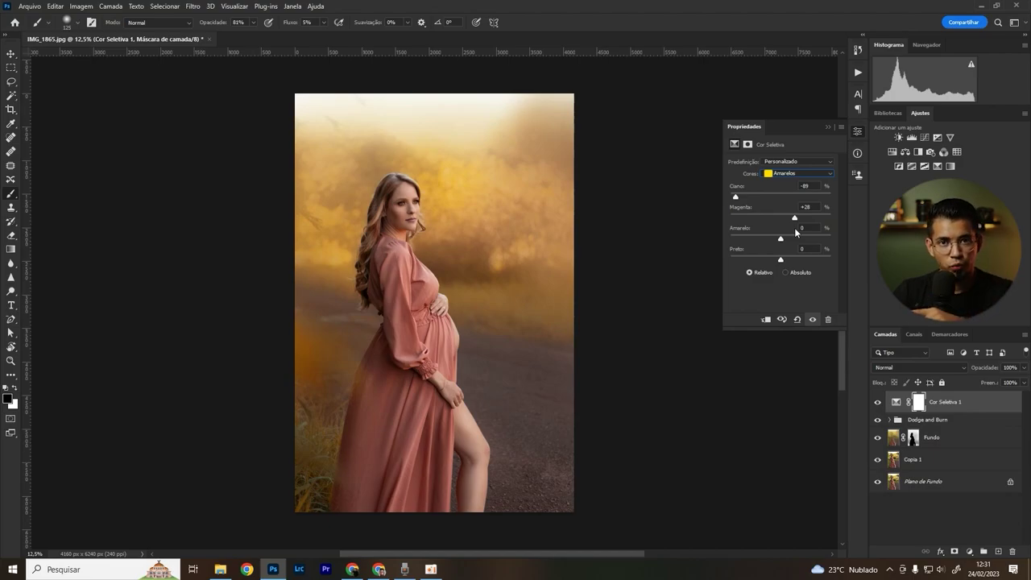
{"action": "left_click_drag", "start_coordinate": [794, 227], "coordinate": [770, 231]}
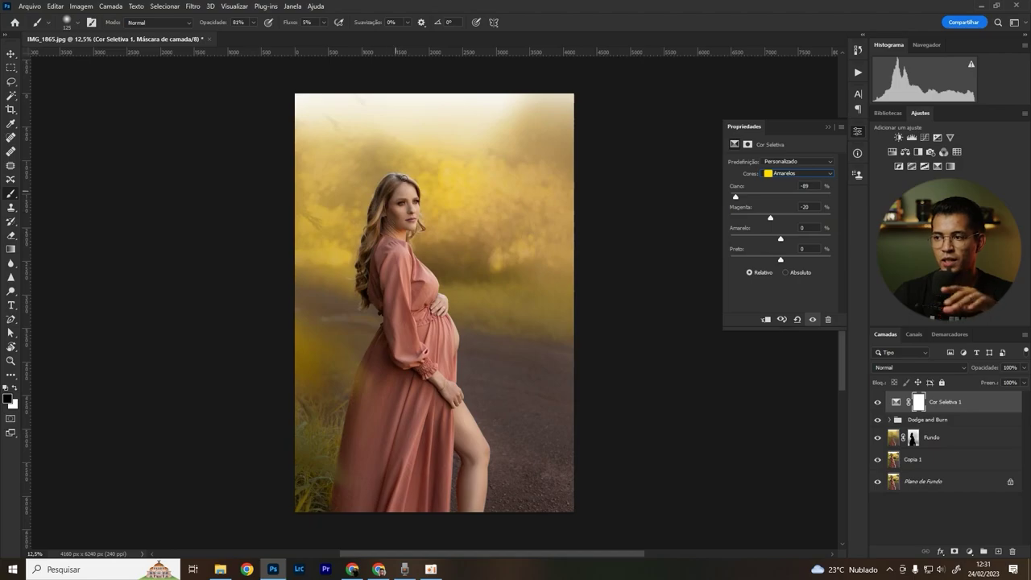
{"action": "mouse_move", "coordinate": [770, 218]}
{"action": "left_mouse_down"}
{"action": "mouse_move", "coordinate": [801, 219]}
{"action": "mouse_move", "coordinate": [744, 243]}
{"action": "mouse_move", "coordinate": [752, 247]}
{"action": "left_mouse_up"}
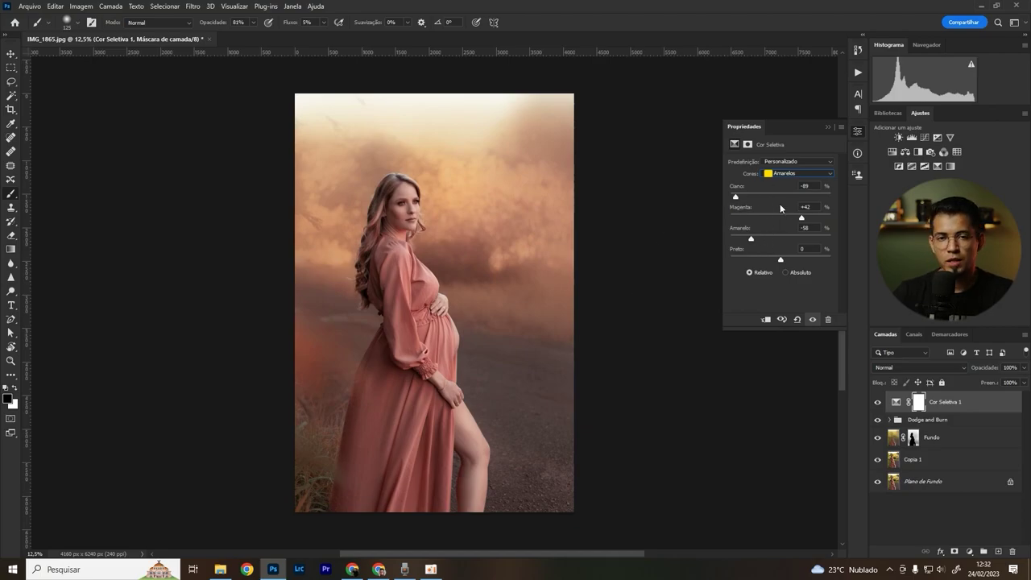
{"action": "left_click_drag", "start_coordinate": [793, 262], "coordinate": [794, 264]}
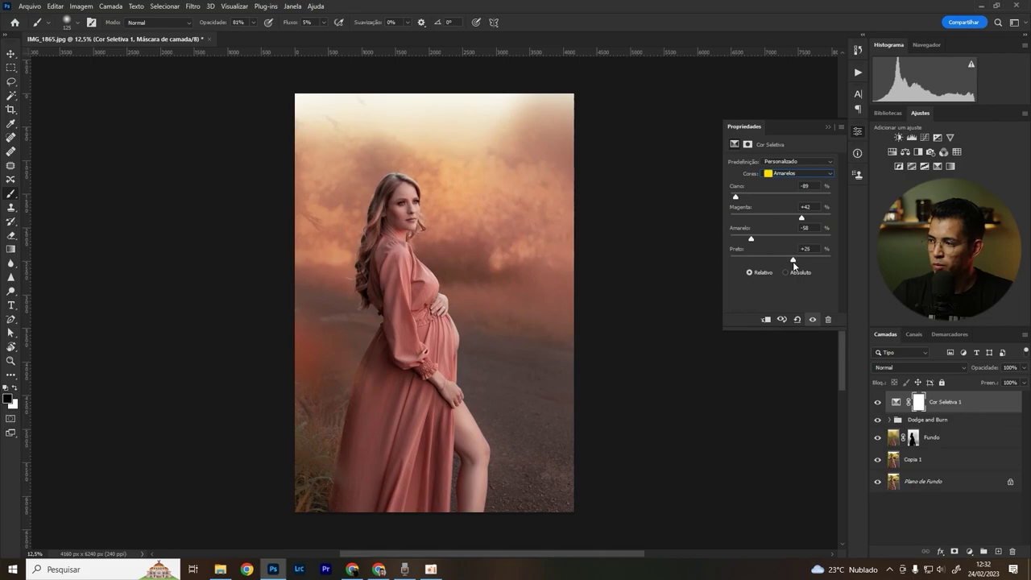
{"action": "left_click", "coordinate": [827, 127]}
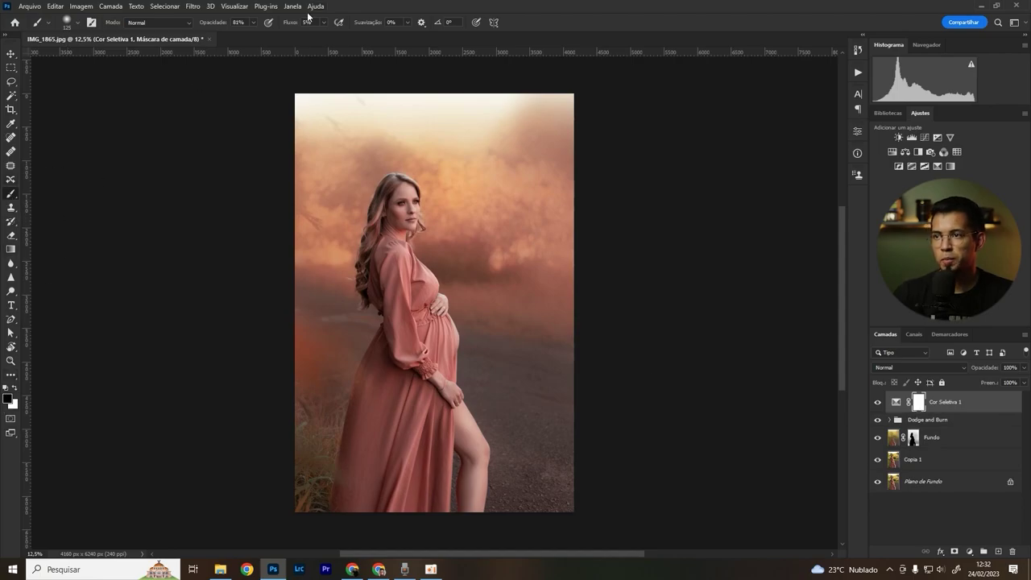
Step: Set brush opacity to 100% and paint black on the mask over the woman's shoulder and belly
{"action": "left_click_drag", "start_coordinate": [210, 24], "coordinate": [216, 32]}
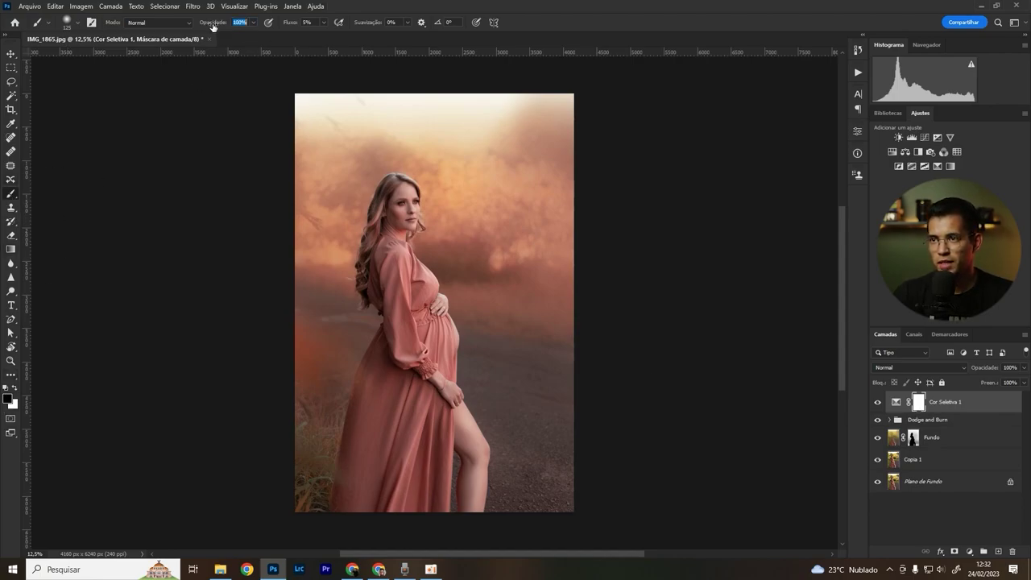
{"action": "key", "text": "bracketright"}
{"action": "key", "text": "bracketright"}
{"action": "key", "text": "bracketright"}
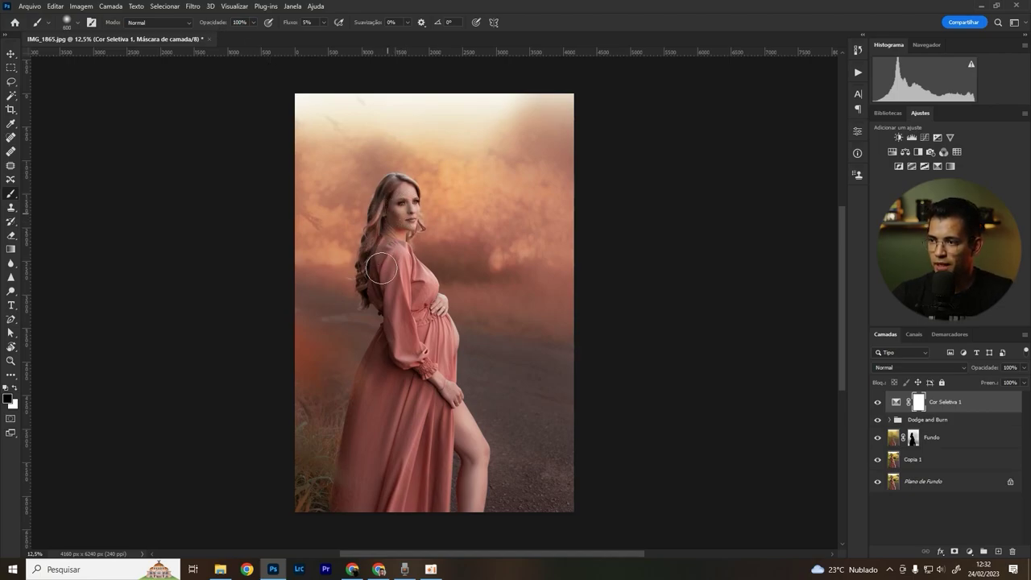
{"action": "key", "text": "bracketleft"}
{"action": "key", "text": "bracketleft"}
{"action": "key", "text": "bracketleft"}
{"action": "left_click_drag", "start_coordinate": [370, 295], "coordinate": [395, 233]}
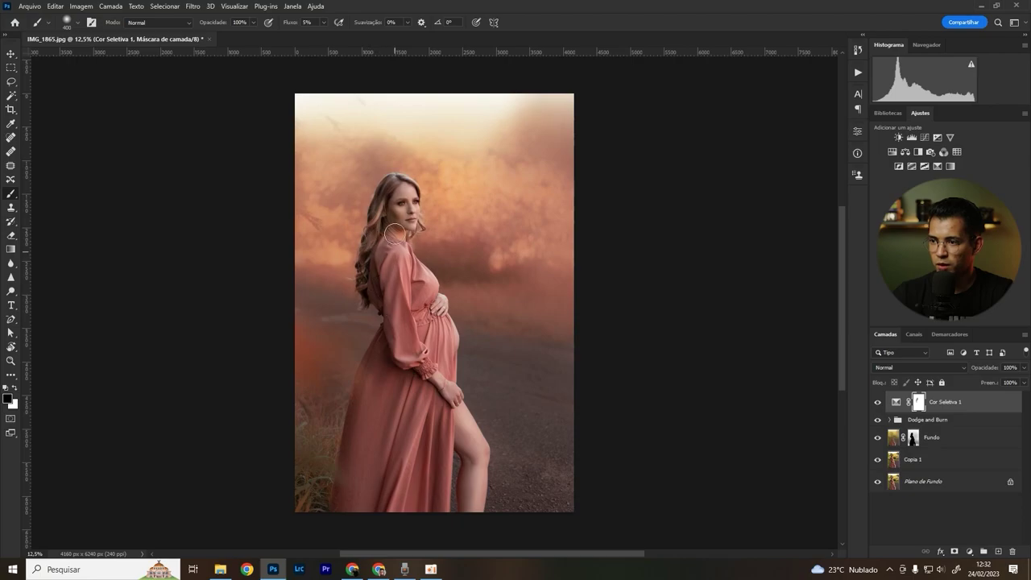
{"action": "key", "text": "bracketright"}
{"action": "key", "text": "bracketright"}
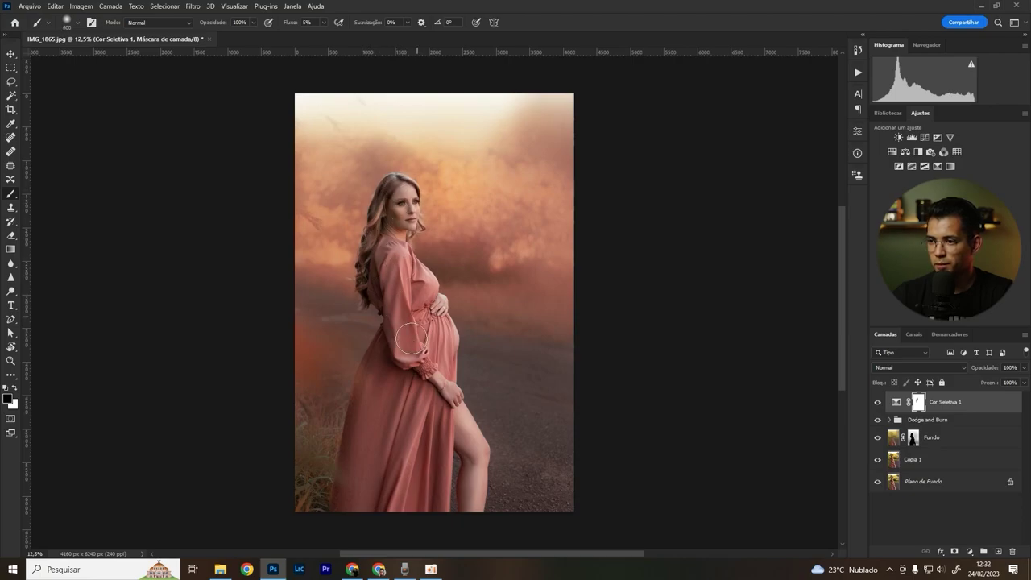
{"action": "key", "text": "bracketleft"}
{"action": "key", "text": "bracketleft"}
{"action": "key", "text": "bracketleft"}
{"action": "left_click_drag", "start_coordinate": [439, 349], "coordinate": [439, 379]}
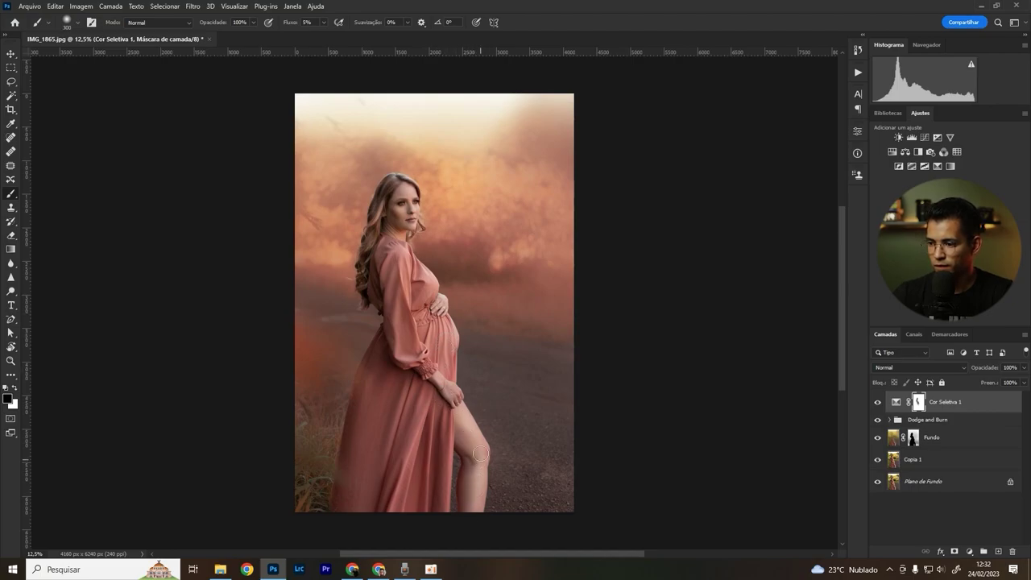
{"action": "key", "text": "bracketright"}
{"action": "key", "text": "bracketright"}
{"action": "key", "text": "bracketright"}
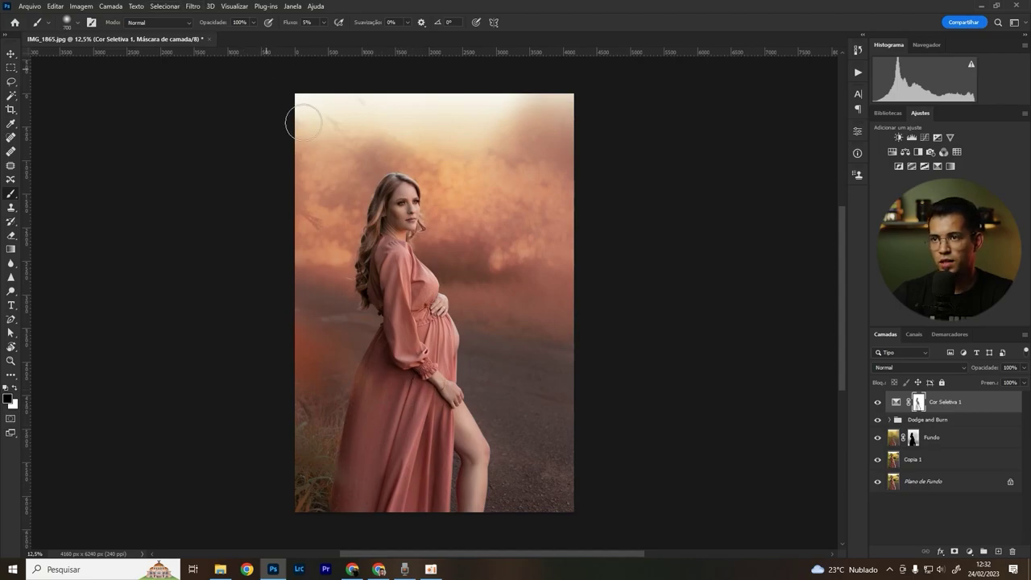
{"action": "key", "text": "bracketleft"}
{"action": "key", "text": "bracketleft"}
{"action": "key", "text": "bracketleft"}
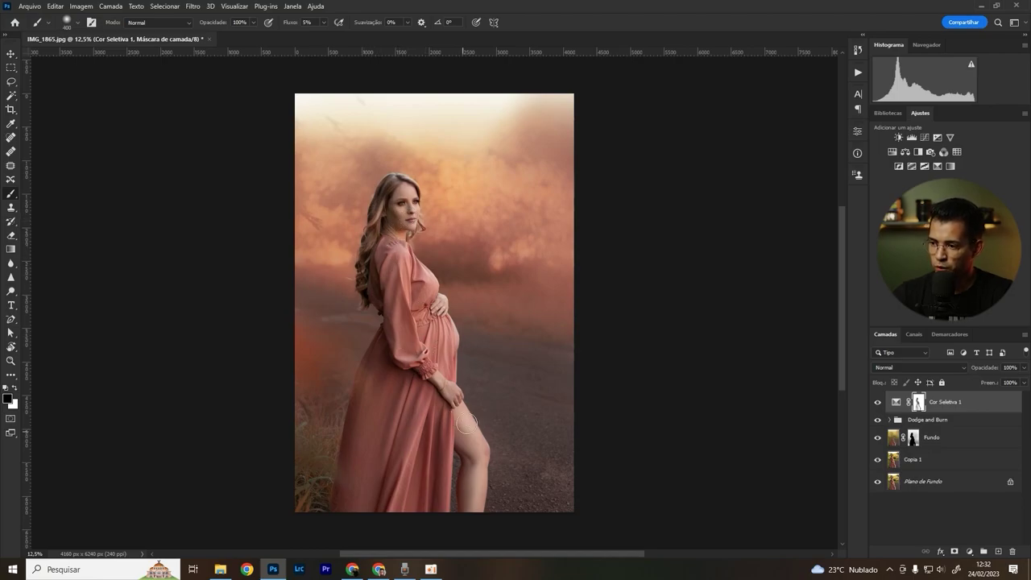
Step: Zoom in and refine the mask around the woman's body and face with a smaller brush
{"action": "left_click_drag", "start_coordinate": [426, 389], "coordinate": [450, 381]}
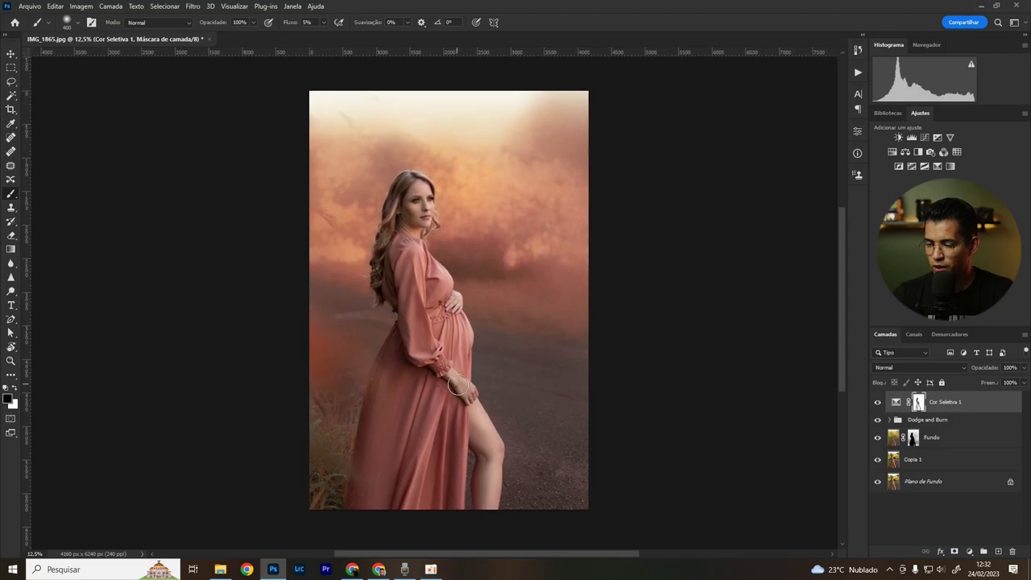
{"action": "scroll", "coordinate": [458, 322], "scroll_direction": "up", "scroll_amount": 3}
{"action": "left_click_drag", "start_coordinate": [458, 272], "coordinate": [449, 258]}
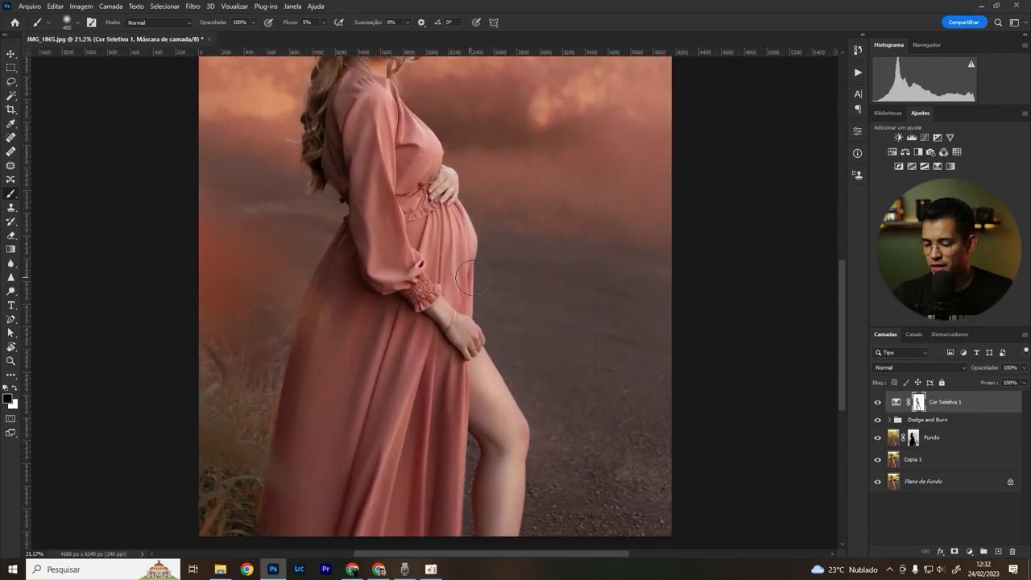
{"action": "key", "text": "bracketright"}
{"action": "key", "text": "bracketright"}
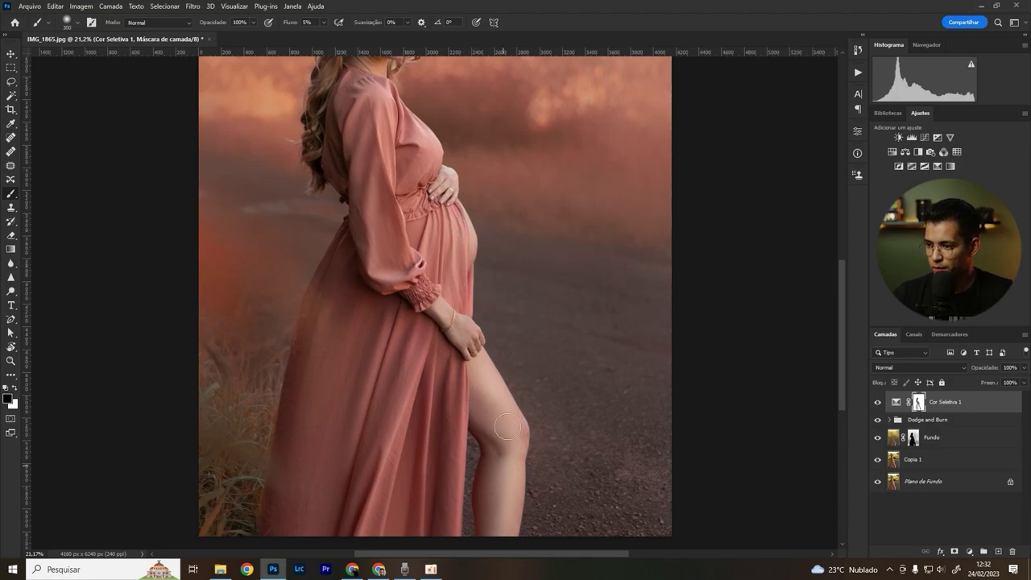
{"action": "key", "text": "bracketright"}
{"action": "key", "text": "bracketright"}
{"action": "key", "text": "bracketright"}
{"action": "key", "text": "bracketleft"}
{"action": "key", "text": "bracketleft"}
{"action": "key", "text": "bracketleft"}
{"action": "key", "text": "bracketleft"}
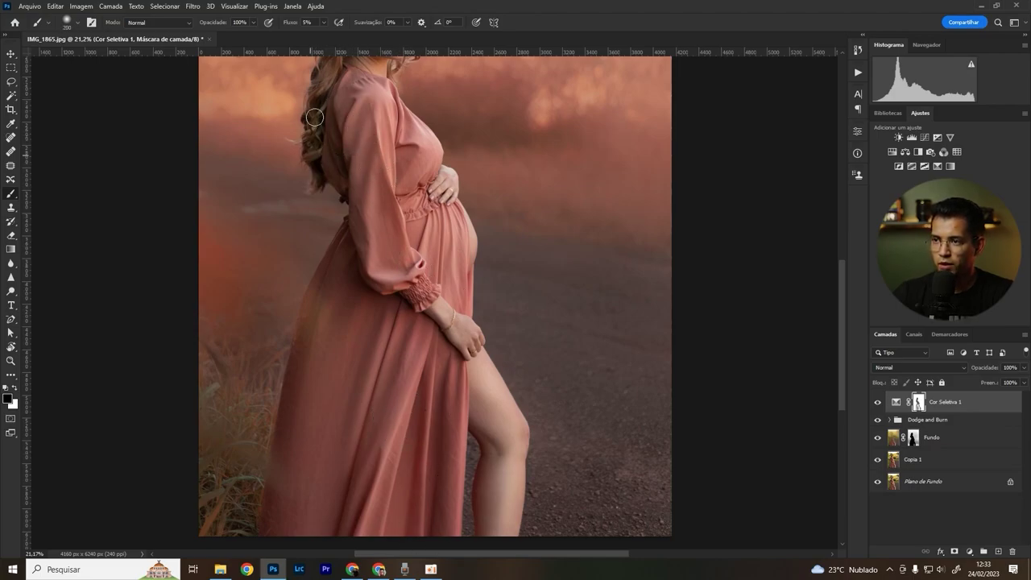
{"action": "left_click_drag", "start_coordinate": [339, 113], "coordinate": [328, 226]}
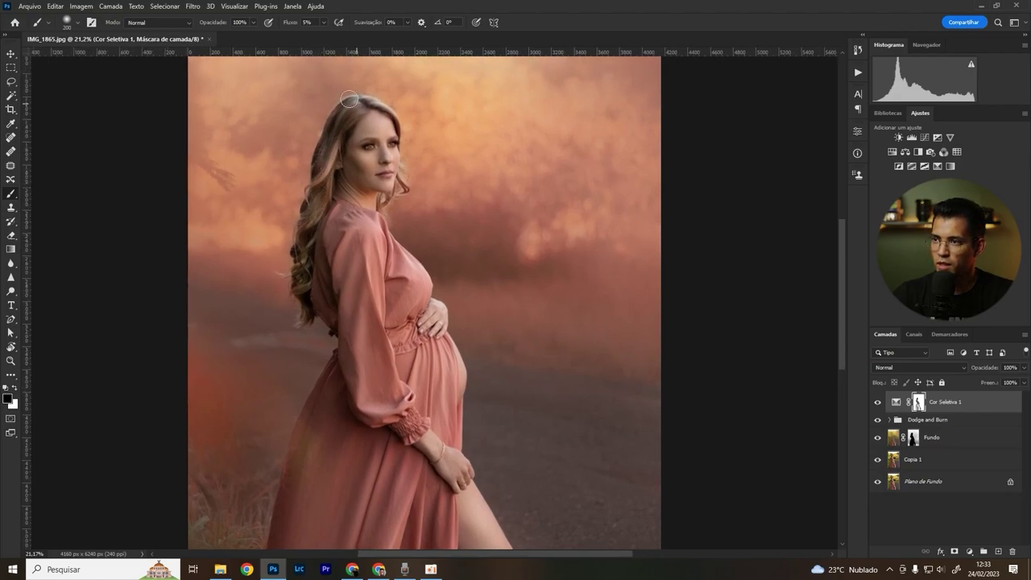
{"action": "key", "text": "bracketleft"}
{"action": "key", "text": "bracketleft"}
{"action": "key", "text": "bracketleft"}
{"action": "key", "text": "x"}
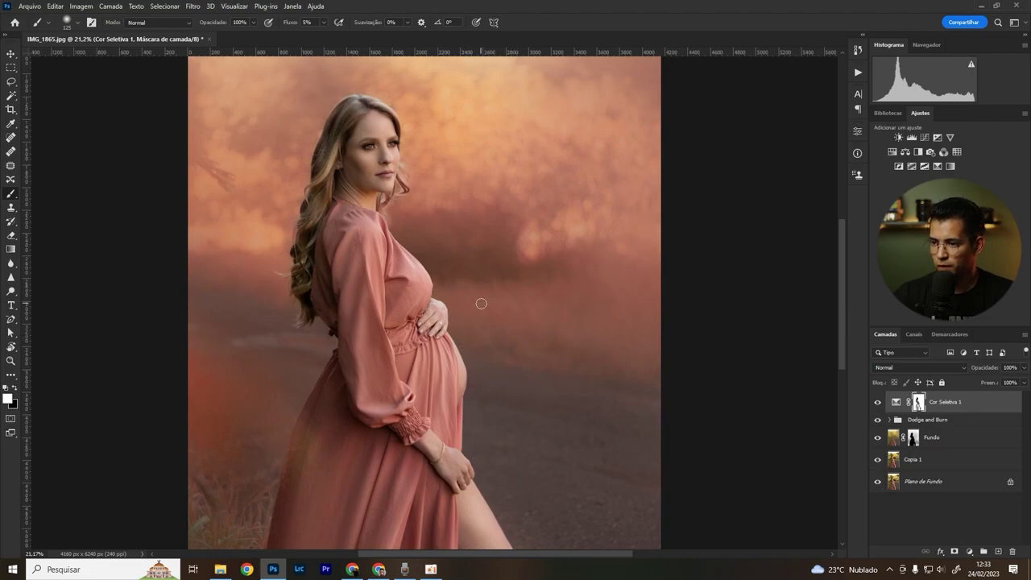
{"action": "scroll", "coordinate": [480, 306], "scroll_direction": "down", "scroll_amount": 2}
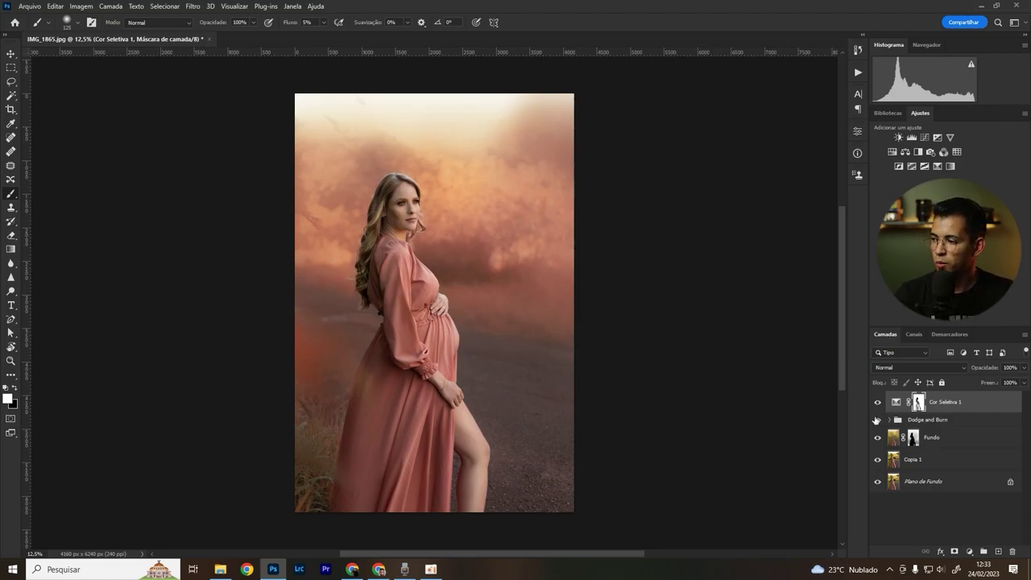
Step: Add a second Selective Color layer with Reds at Cyan -48, Magenta +2, Yellow +13, Black +5
{"action": "left_click", "coordinate": [950, 166]}
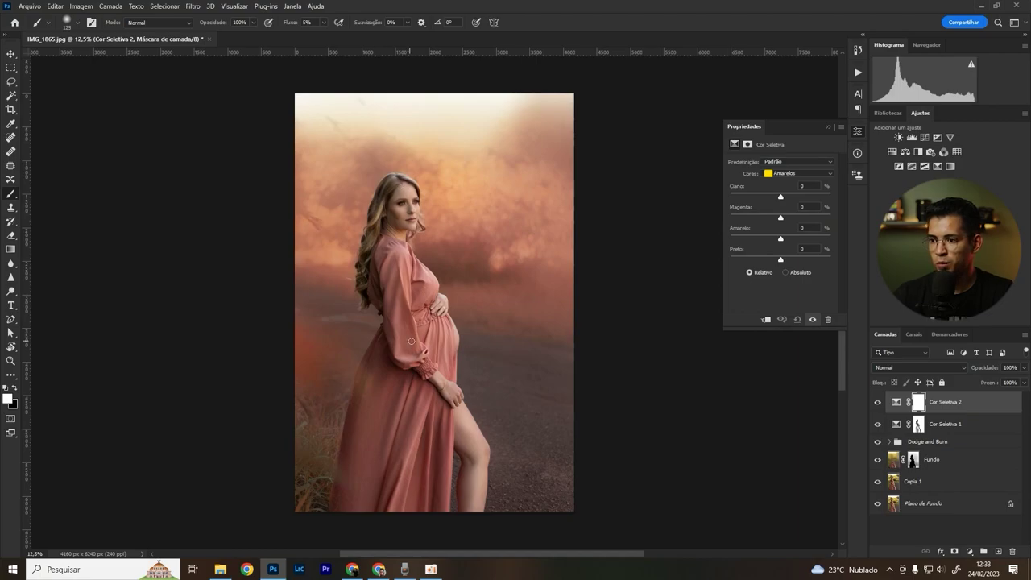
{"action": "left_click", "coordinate": [797, 173]}
{"action": "left_click", "coordinate": [793, 176]}
{"action": "left_click_drag", "start_coordinate": [783, 197], "coordinate": [761, 205]}
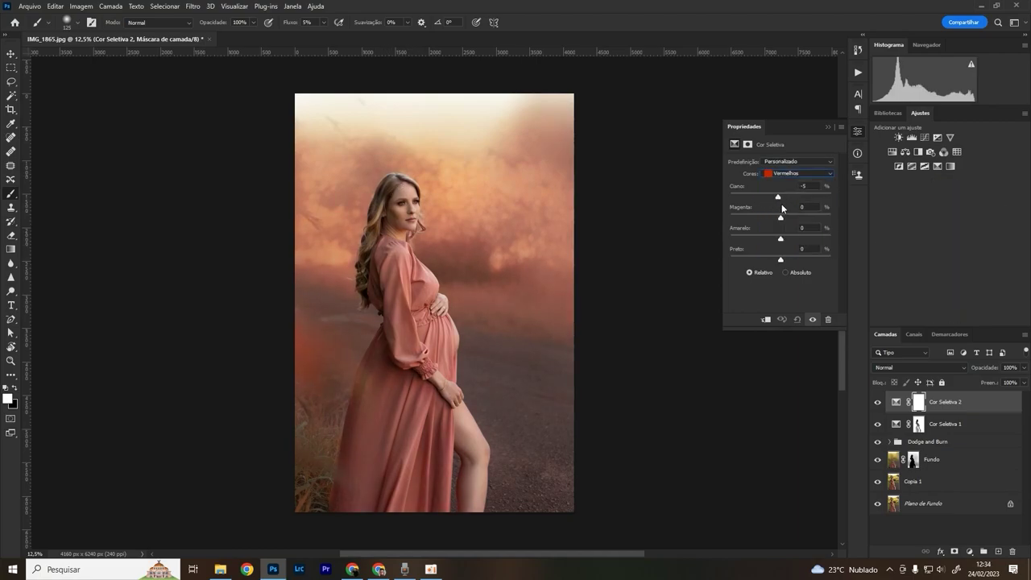
{"action": "left_click_drag", "start_coordinate": [757, 204], "coordinate": [789, 219]}
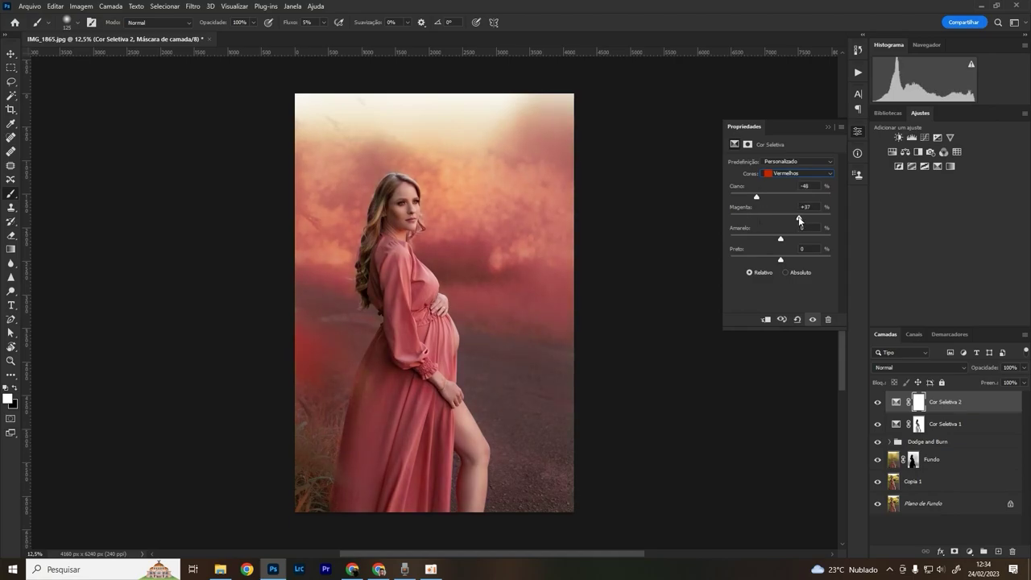
{"action": "scroll", "coordinate": [442, 190], "scroll_direction": "up", "scroll_amount": 5}
{"action": "mouse_move", "coordinate": [789, 221]}
{"action": "left_mouse_down"}
{"action": "mouse_move", "coordinate": [780, 223]}
{"action": "mouse_move", "coordinate": [787, 241]}
{"action": "left_mouse_up"}
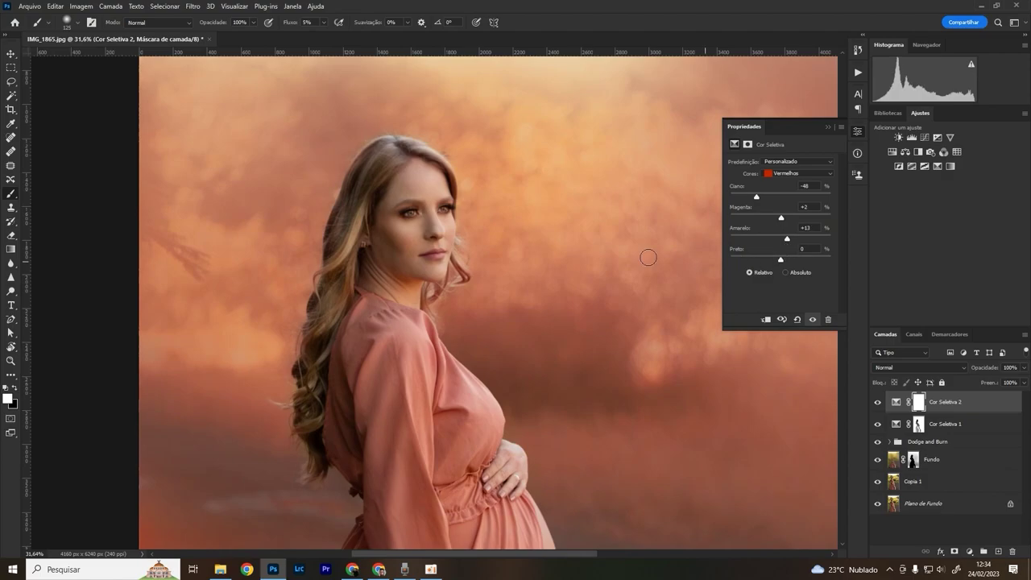
{"action": "scroll", "coordinate": [454, 221], "scroll_direction": "down", "scroll_amount": 3}
{"action": "scroll", "coordinate": [472, 232], "scroll_direction": "up", "scroll_amount": 1}
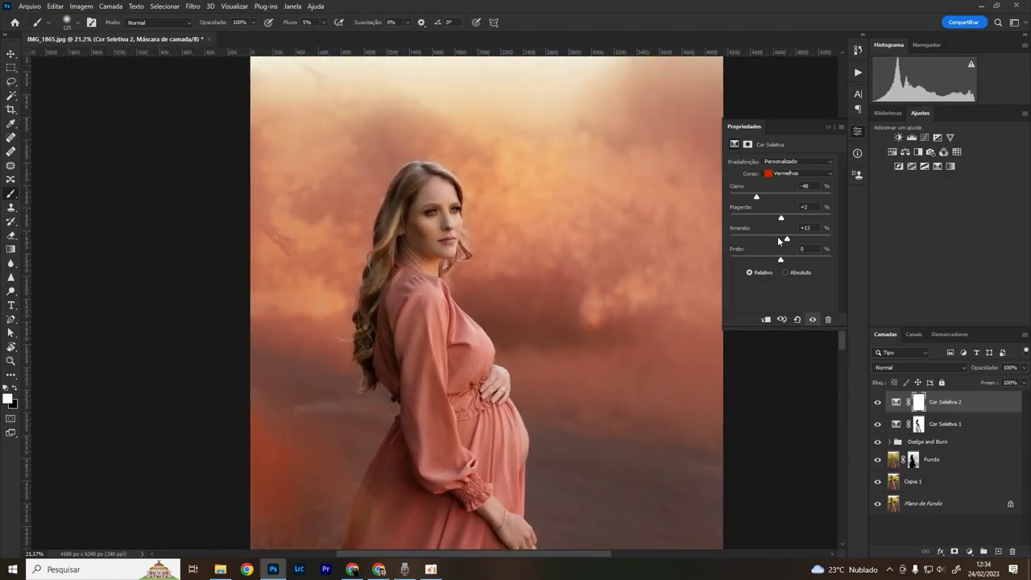
{"action": "left_click_drag", "start_coordinate": [779, 259], "coordinate": [783, 259]}
{"action": "left_click_drag", "start_coordinate": [784, 262], "coordinate": [785, 266]}
{"action": "key", "text": "ctrl+minus"}
{"action": "key", "text": "ctrl+minus"}
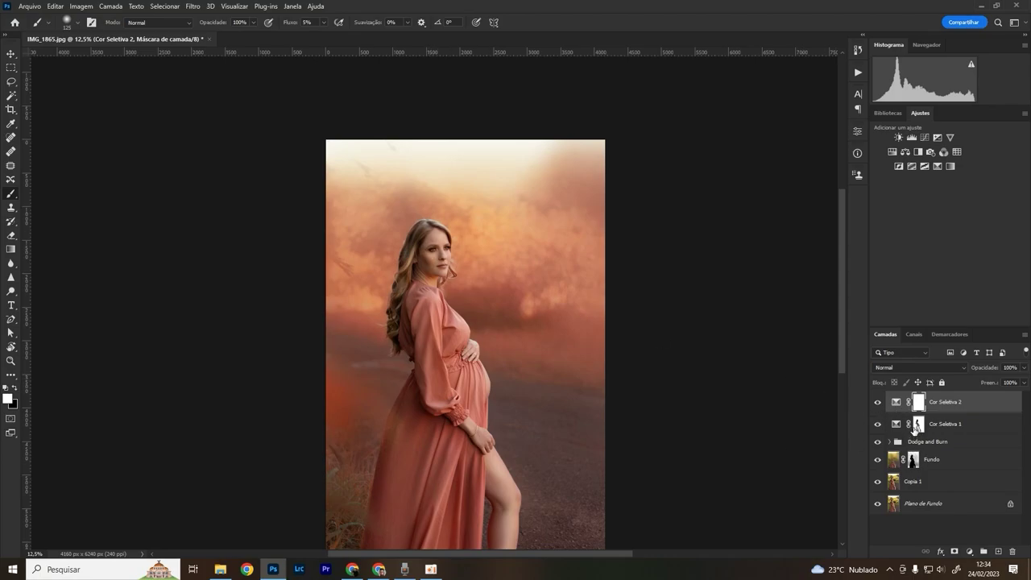
Step: Copy Cor Seletiva 1's mask onto Cor Seletiva 2, invert it and compare the result
{"action": "left_click_drag", "start_coordinate": [918, 427], "coordinate": [919, 402]}
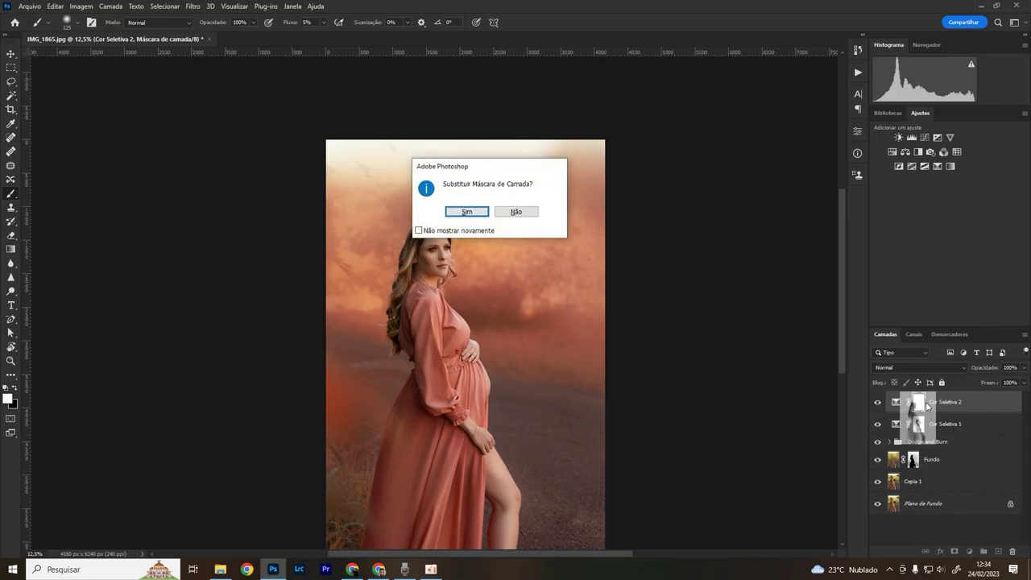
{"action": "left_click", "coordinate": [473, 211]}
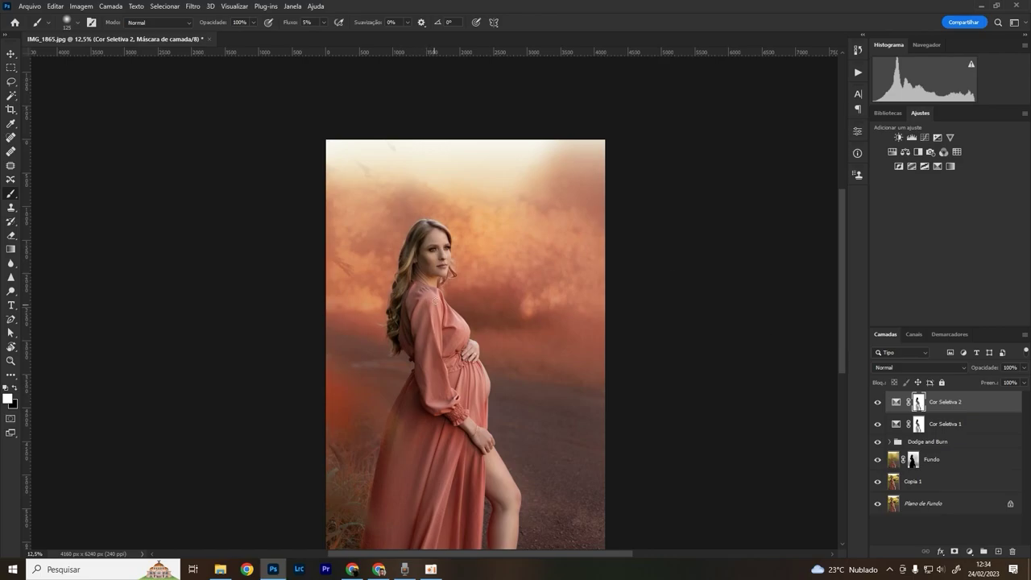
{"action": "key", "text": "ctrl+i"}
{"action": "left_click", "coordinate": [878, 401]}
{"action": "left_click", "coordinate": [878, 401]}
{"action": "key", "text": "bracketright"}
{"action": "key", "text": "bracketright"}
{"action": "key", "text": "bracketright"}
{"action": "key", "text": "bracketleft"}
Step: Lower the reds' cyan further in Cor Seletiva 2 and compare against the original photo
{"action": "double_click", "coordinate": [895, 403]}
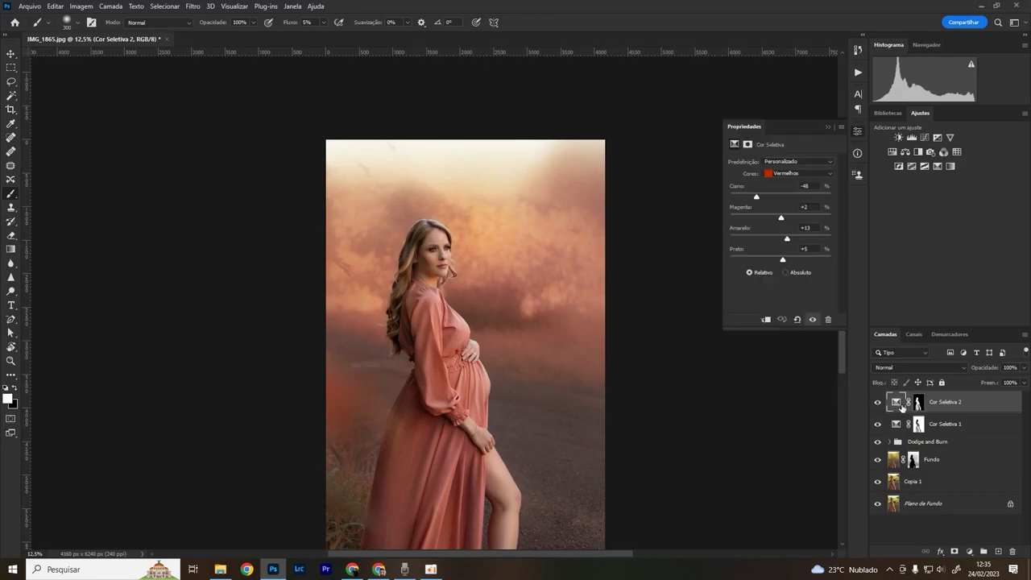
{"action": "mouse_move", "coordinate": [781, 198]}
{"action": "left_mouse_down"}
{"action": "mouse_move", "coordinate": [726, 198]}
{"action": "mouse_move", "coordinate": [768, 196]}
{"action": "mouse_move", "coordinate": [737, 198]}
{"action": "mouse_move", "coordinate": [805, 219]}
{"action": "mouse_move", "coordinate": [773, 219]}
{"action": "mouse_move", "coordinate": [782, 224]}
{"action": "left_mouse_up"}
{"action": "left_click", "coordinate": [856, 130]}
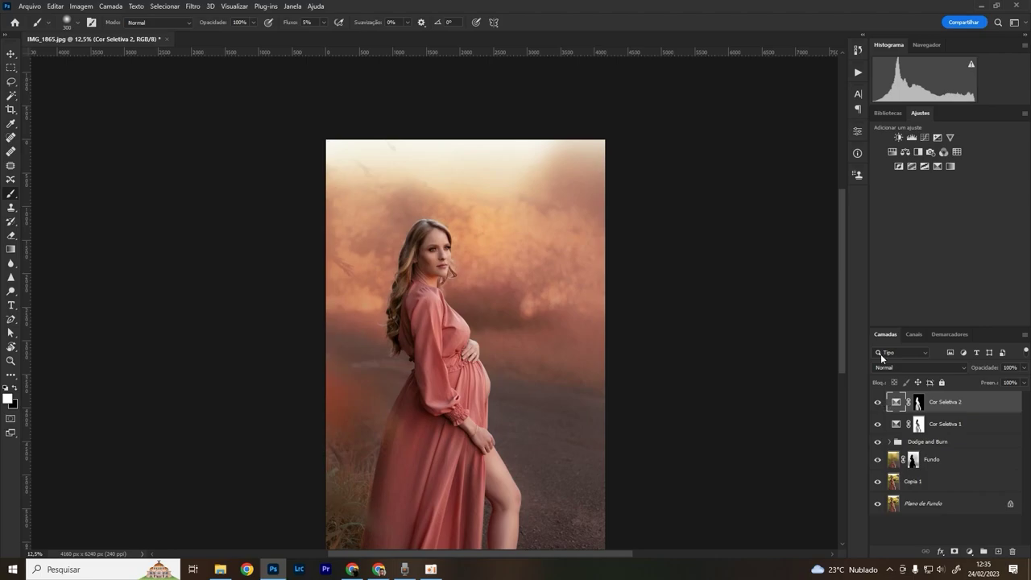
{"action": "left_click", "coordinate": [878, 503], "text": "alt"}
{"action": "left_click", "coordinate": [877, 504], "text": "alt"}
{"action": "left_click", "coordinate": [934, 465]}
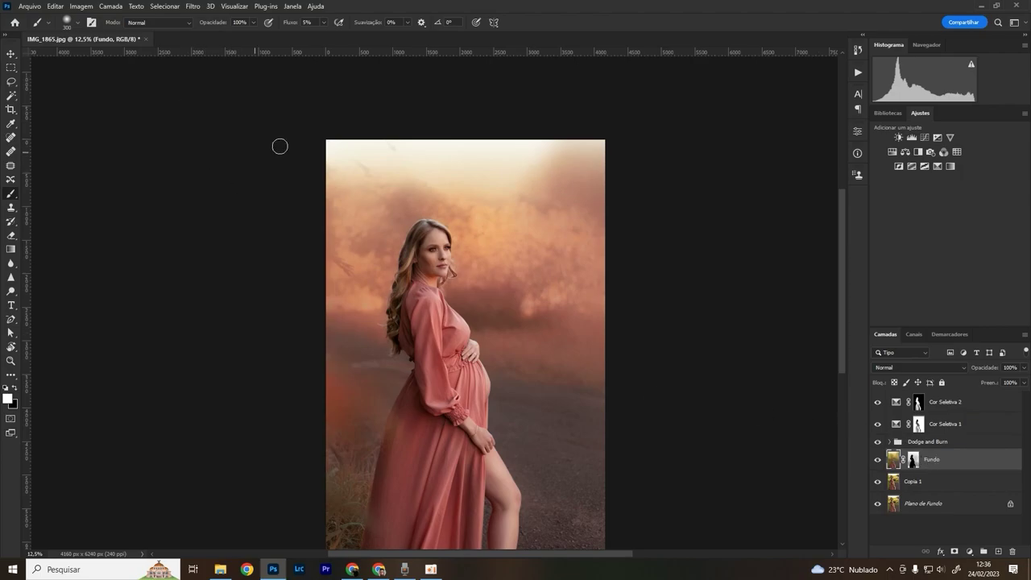
Step: On the Fundo layer, remove spots beside the woman's hair with the Patch tool and Clone Stamp
{"action": "left_click", "coordinate": [11, 165]}
{"action": "left_click_drag", "start_coordinate": [367, 161], "coordinate": [397, 170]}
{"action": "key", "text": "ctrl+d"}
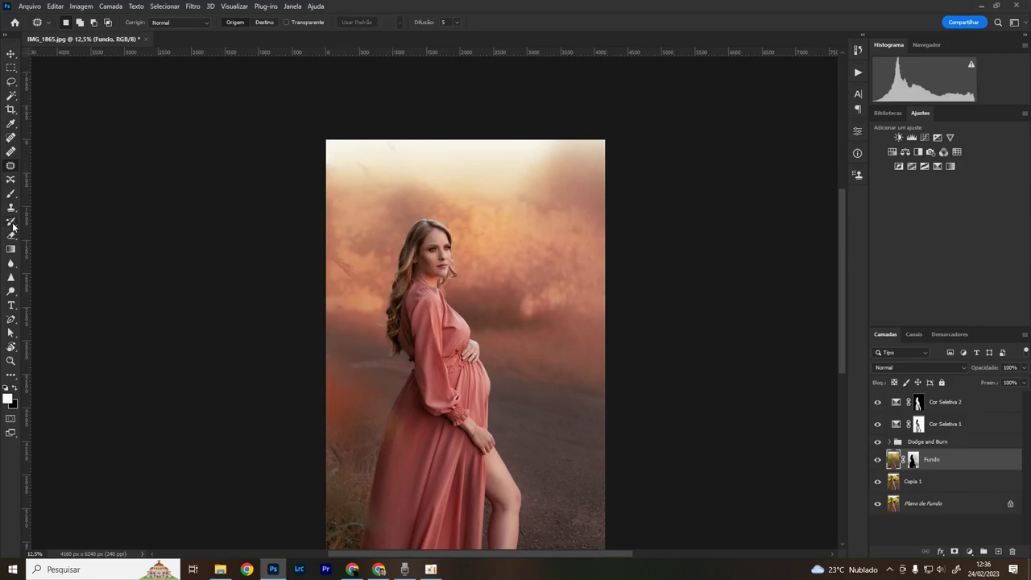
{"action": "left_click", "coordinate": [12, 207]}
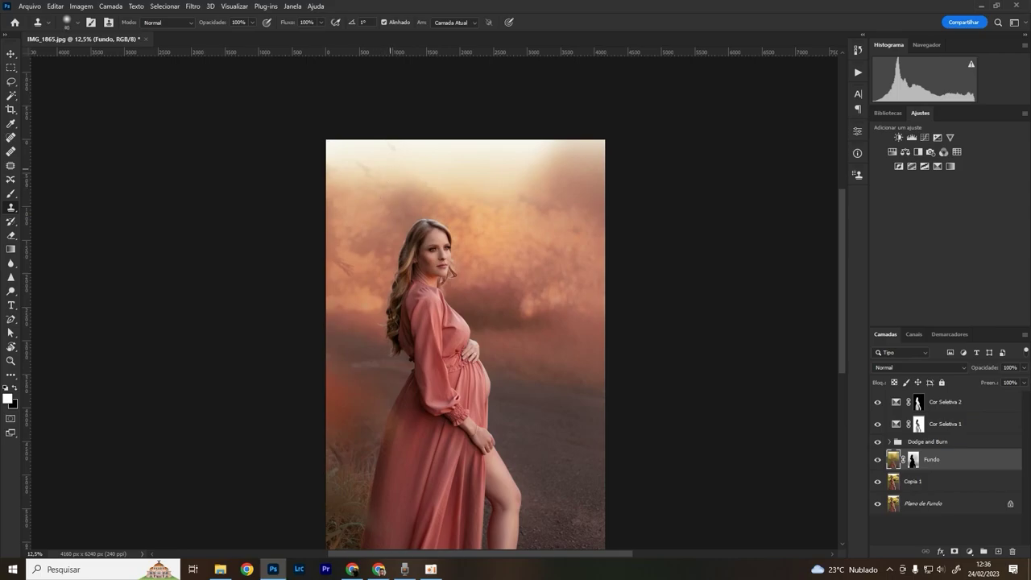
{"action": "key", "text": "bracketright"}
{"action": "key", "text": "bracketright"}
{"action": "key", "text": "bracketright"}
{"action": "left_click", "coordinate": [404, 172], "text": "alt"}
{"action": "left_click_drag", "start_coordinate": [378, 170], "coordinate": [366, 169]}
{"action": "left_click", "coordinate": [431, 146], "text": "alt"}
{"action": "left_click_drag", "start_coordinate": [388, 141], "coordinate": [380, 154]}
{"action": "left_click", "coordinate": [918, 482]}
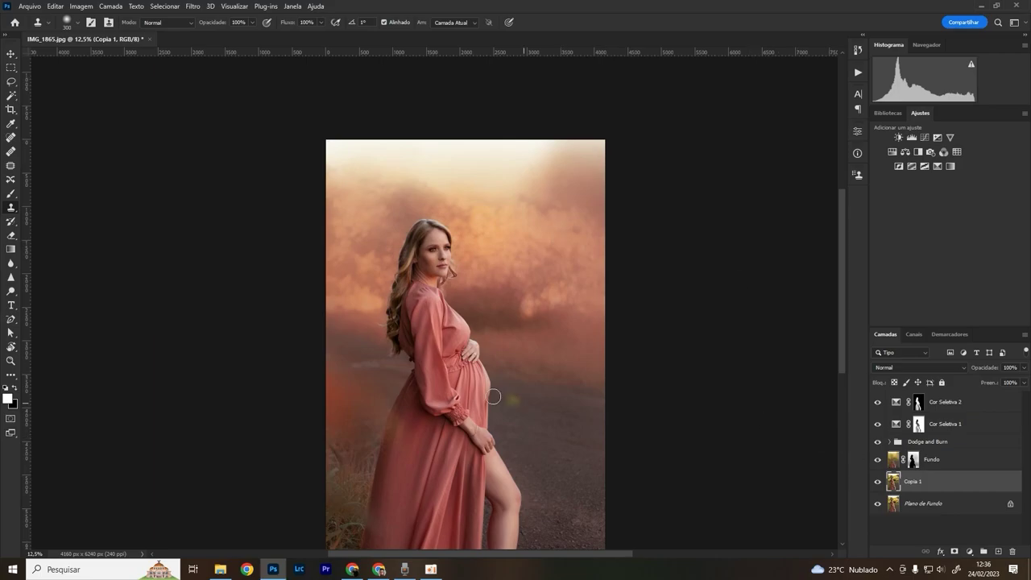
Step: Open the 10 - Folhas de Outono overlays folder and pick the WT (111) leaf image
{"action": "key", "text": "alt+Tab"}
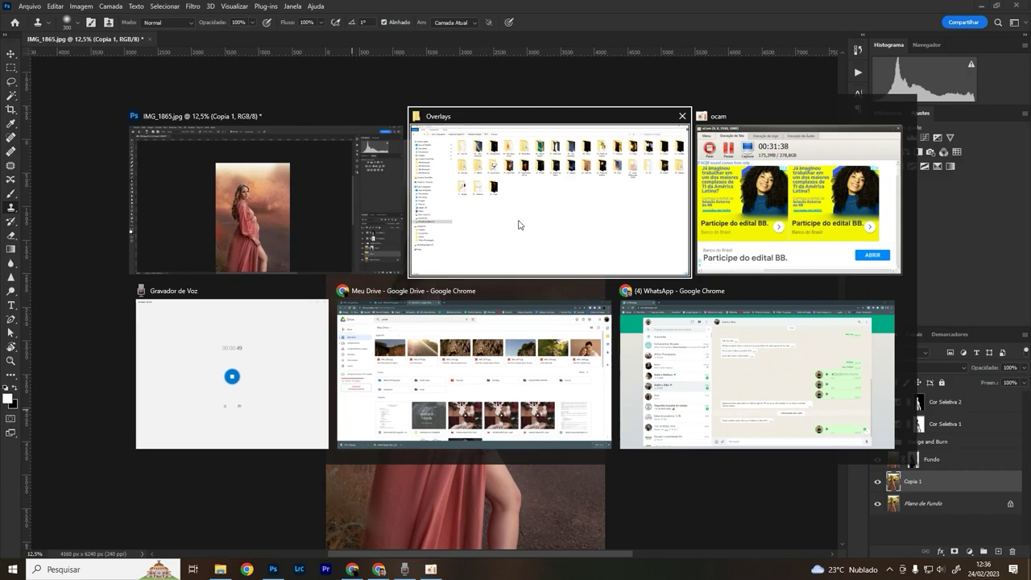
{"action": "left_click", "coordinate": [521, 225]}
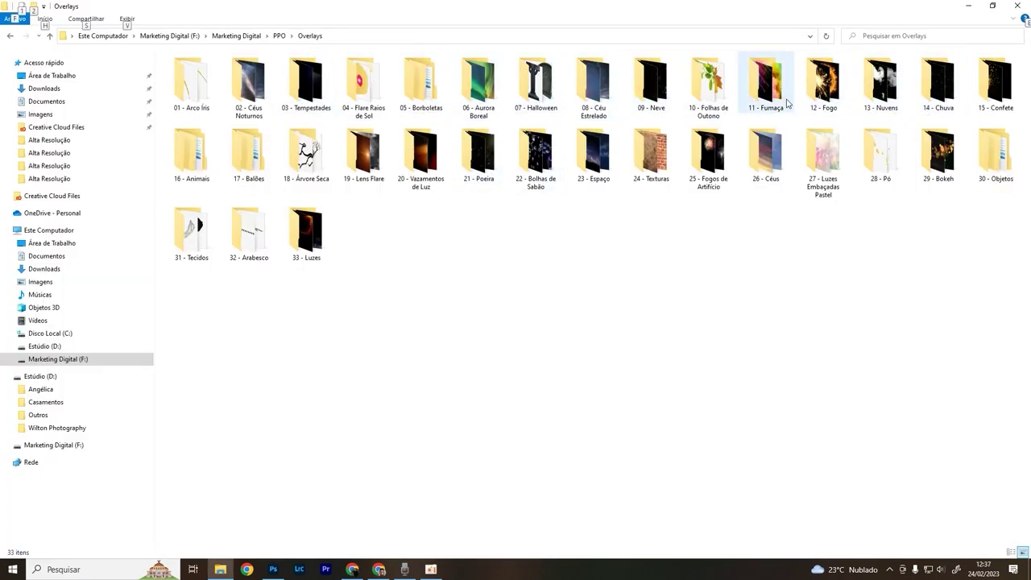
{"action": "double_click", "coordinate": [701, 89]}
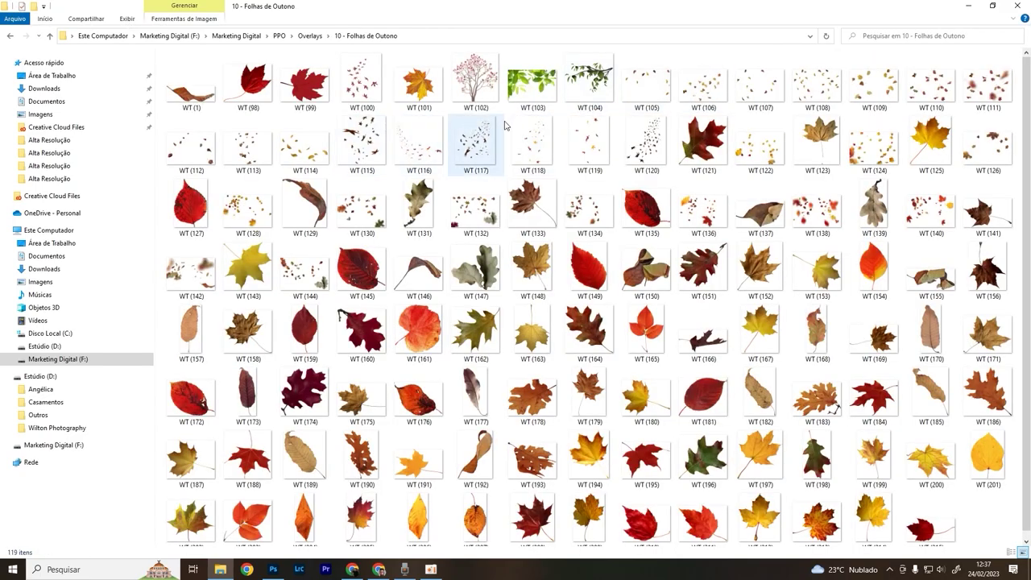
{"action": "left_click", "coordinate": [997, 83]}
{"action": "scroll", "coordinate": [270, 520], "scroll_direction": "down", "scroll_amount": 1}
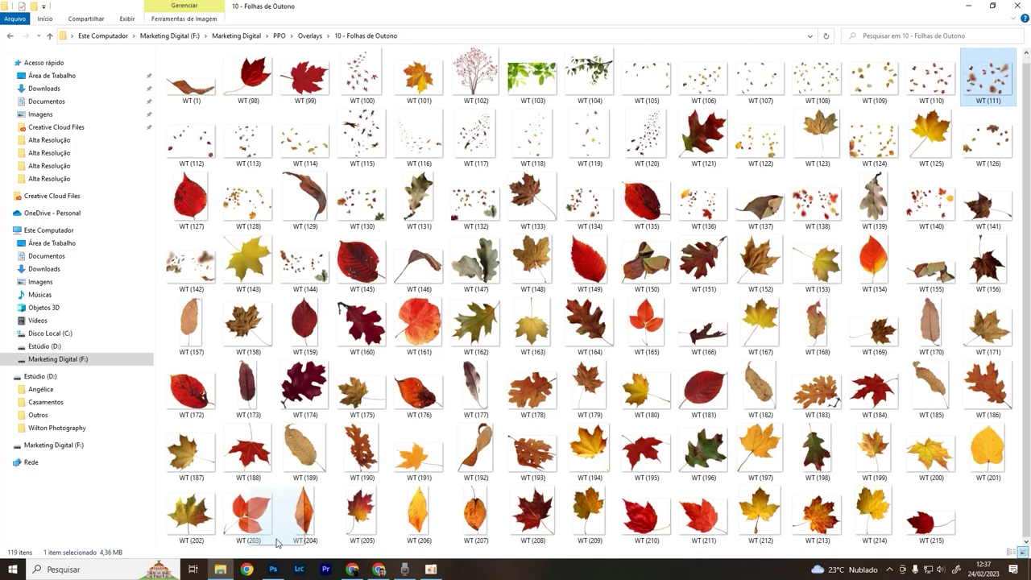
{"action": "left_click", "coordinate": [274, 564]}
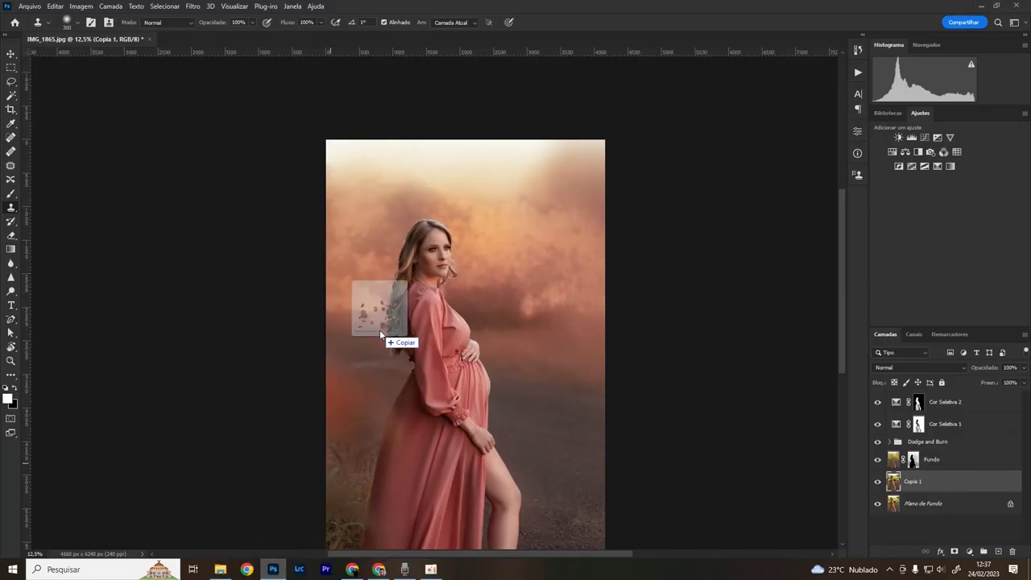
Step: Place WT (111) on the canvas, enlarged and positioned with Free Transform
{"action": "left_click_drag", "start_coordinate": [413, 249], "coordinate": [413, 249]}
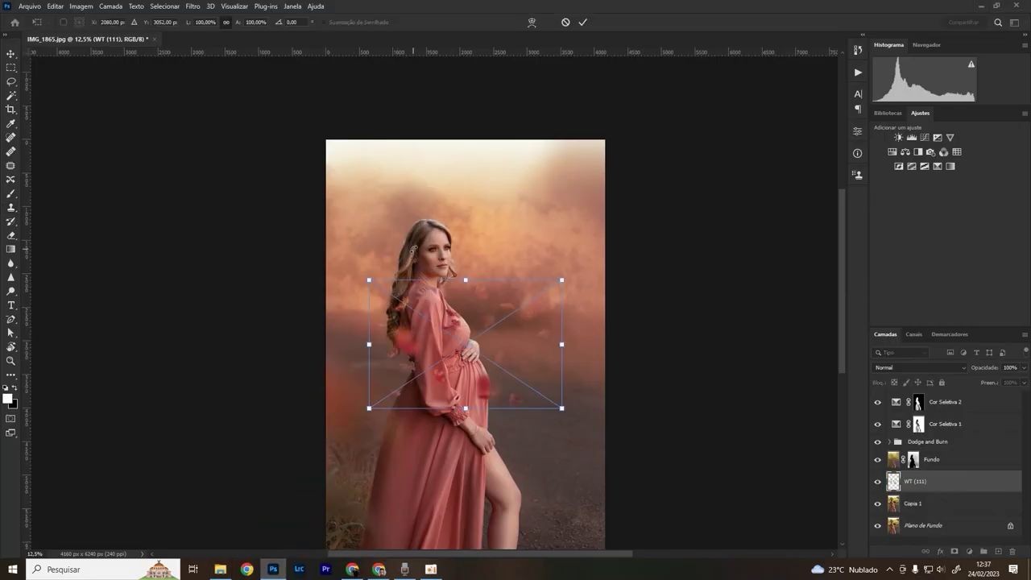
{"action": "left_click_drag", "start_coordinate": [465, 279], "coordinate": [578, 120]}
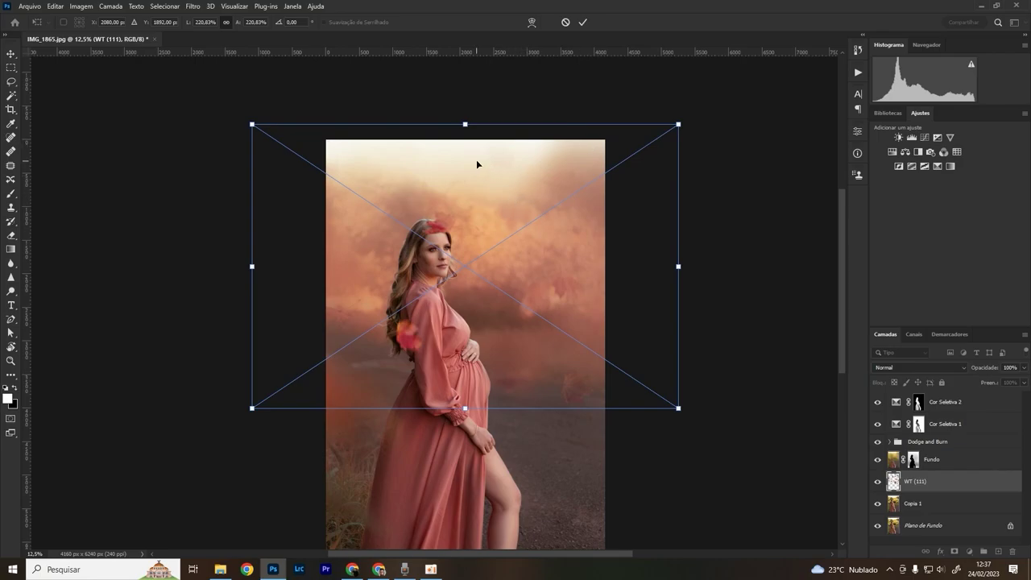
{"action": "left_click_drag", "start_coordinate": [465, 124], "coordinate": [456, 155]}
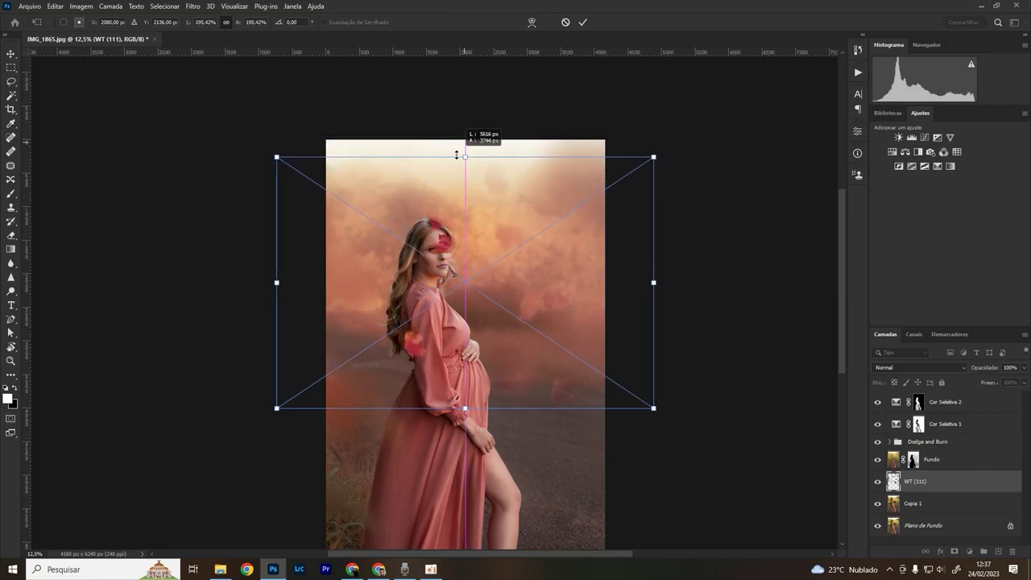
{"action": "left_click_drag", "start_coordinate": [505, 285], "coordinate": [498, 236]}
{"action": "key", "text": "Return"}
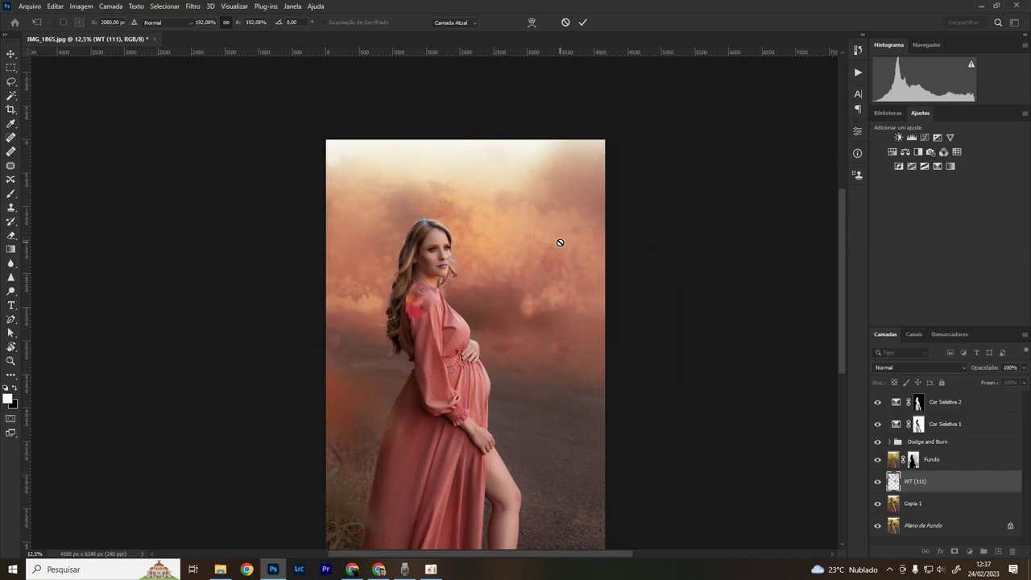
{"action": "key", "text": "s"}
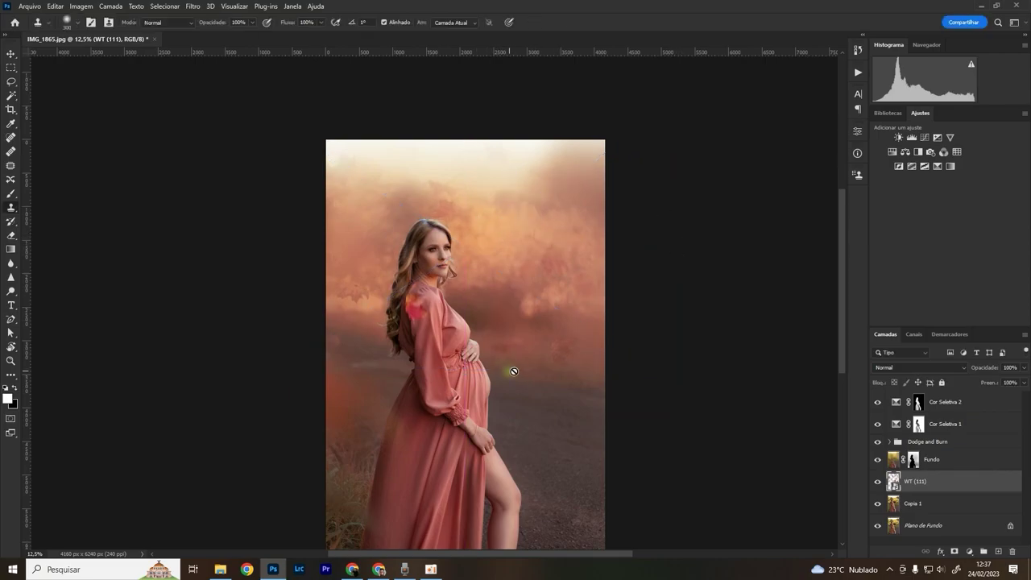
Step: Drop a second WT (111) copy into the photo, enlarging and repositioning it
{"action": "key", "text": "alt+Tab"}
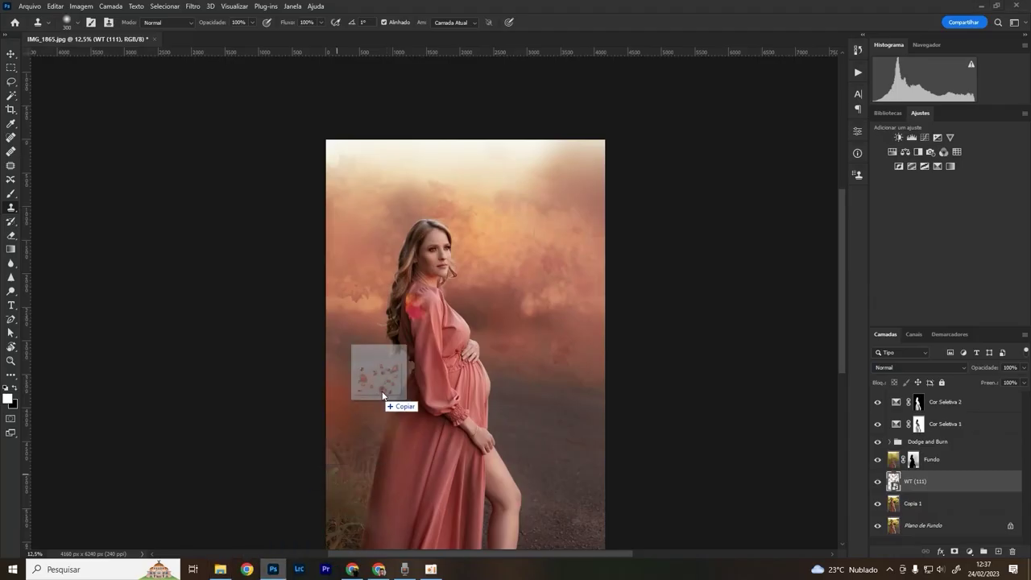
{"action": "left_click_drag", "start_coordinate": [892, 164], "coordinate": [387, 403]}
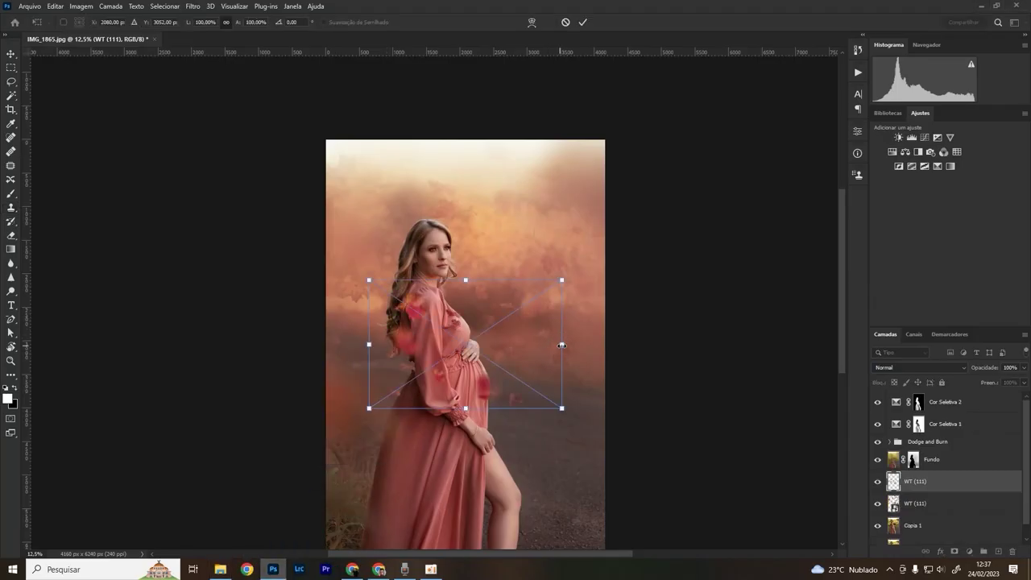
{"action": "left_click_drag", "start_coordinate": [564, 343], "coordinate": [788, 343]}
{"action": "left_click_drag", "start_coordinate": [528, 311], "coordinate": [415, 403]}
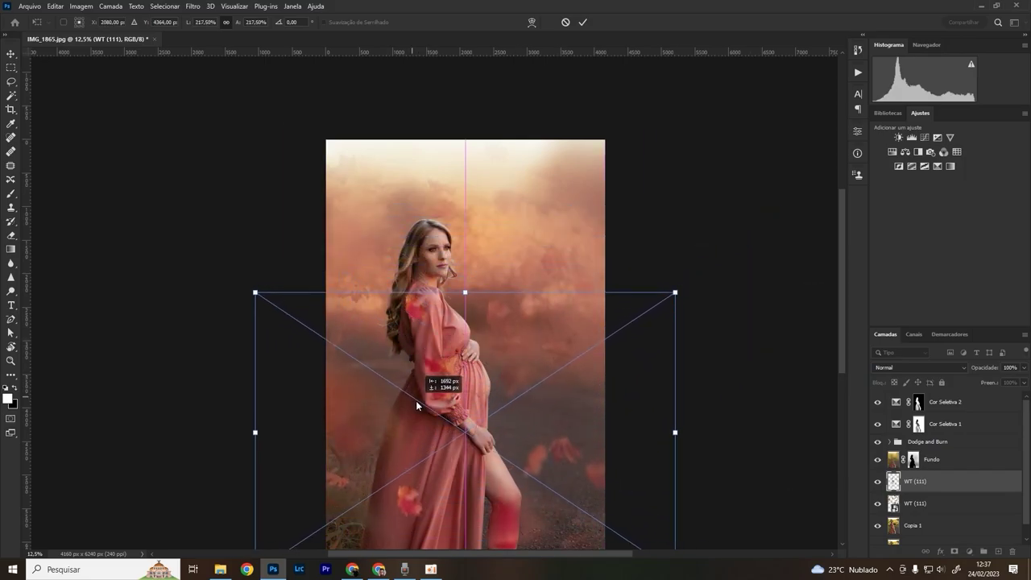
{"action": "left_click_drag", "start_coordinate": [679, 324], "coordinate": [760, 233]}
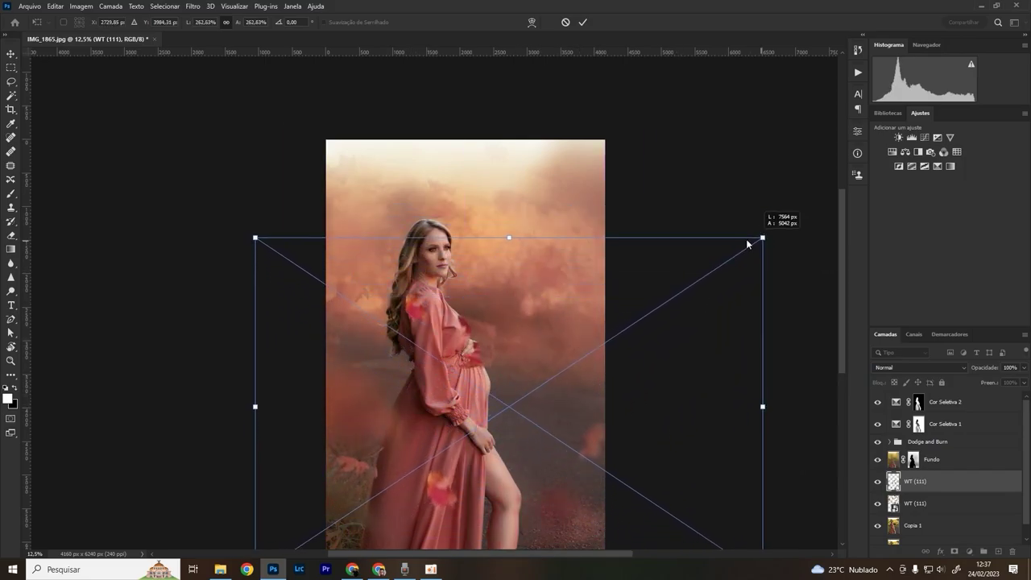
{"action": "left_click_drag", "start_coordinate": [534, 327], "coordinate": [570, 347]}
{"action": "key", "text": "Return"}
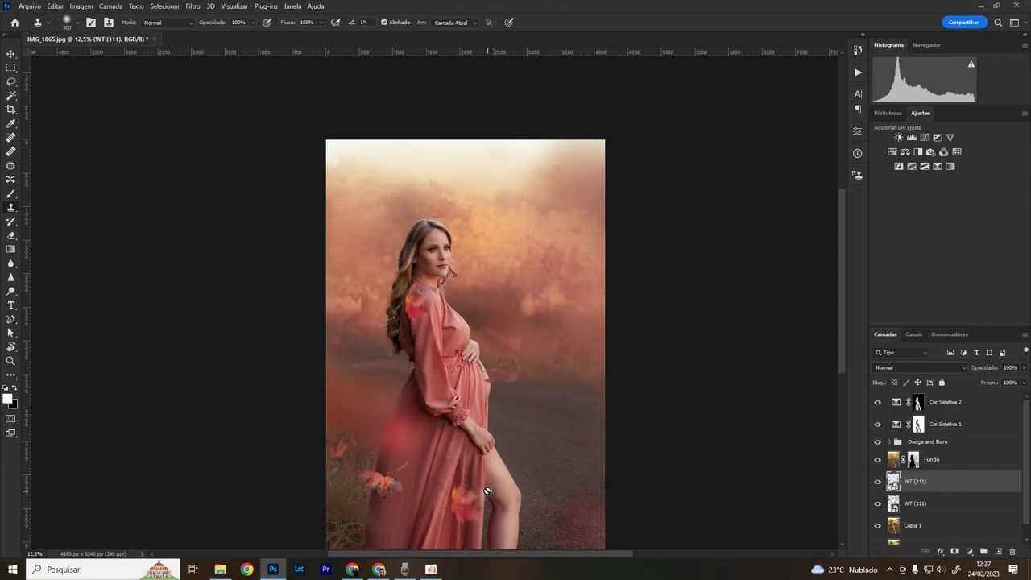
Step: Move both WT (111) leaf layers to the top of the layer stack
{"action": "left_click", "coordinate": [926, 503], "text": "shift"}
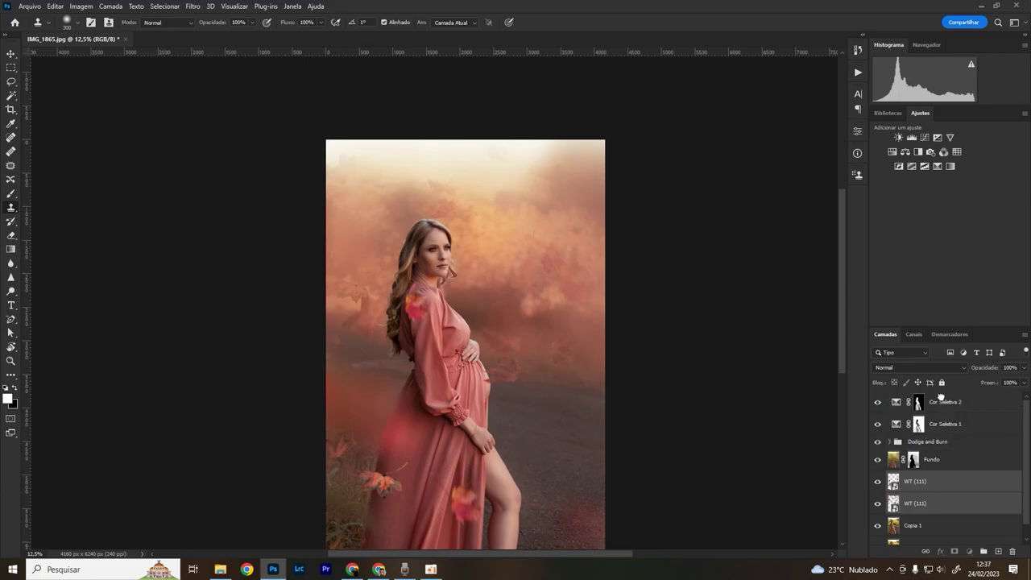
{"action": "left_click_drag", "start_coordinate": [940, 395], "coordinate": [940, 396]}
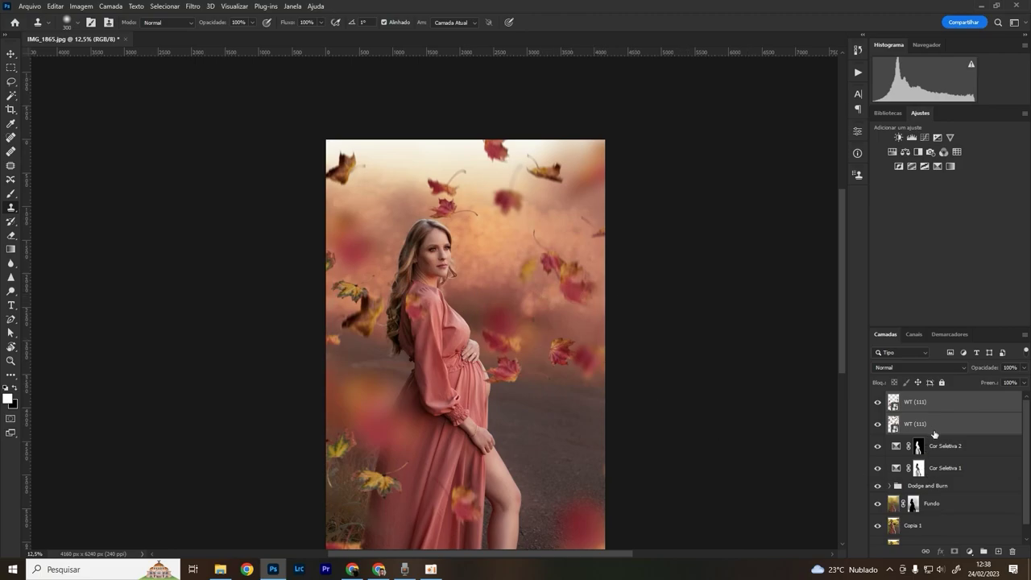
{"action": "left_click", "coordinate": [879, 401]}
{"action": "left_click", "coordinate": [879, 401]}
{"action": "left_click", "coordinate": [879, 401]}
{"action": "left_click", "coordinate": [879, 401]}
Step: Shift the upper WT (111) layer down over the lower half of the figure
{"action": "left_click", "coordinate": [922, 404]}
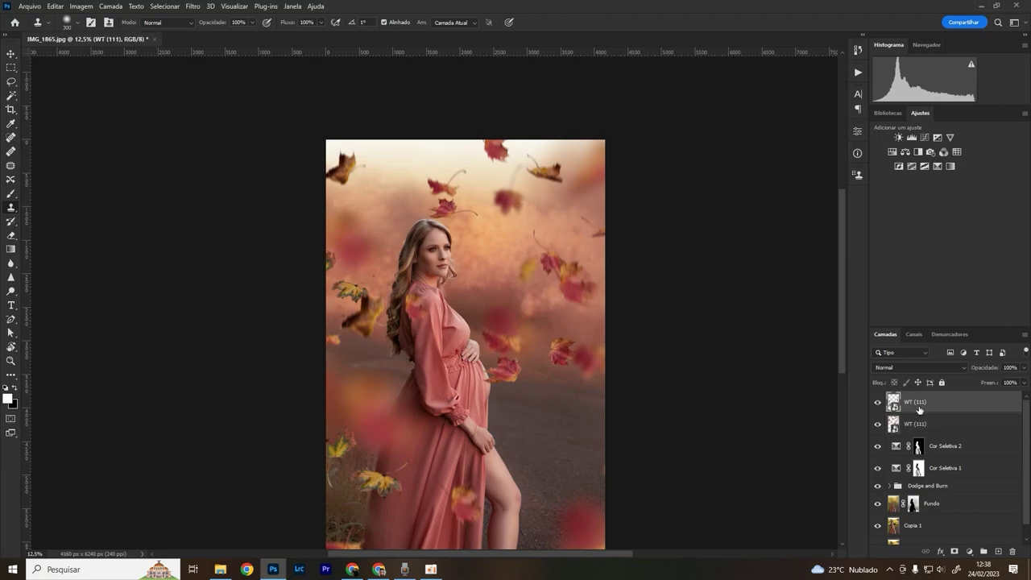
{"action": "left_click", "coordinate": [13, 54]}
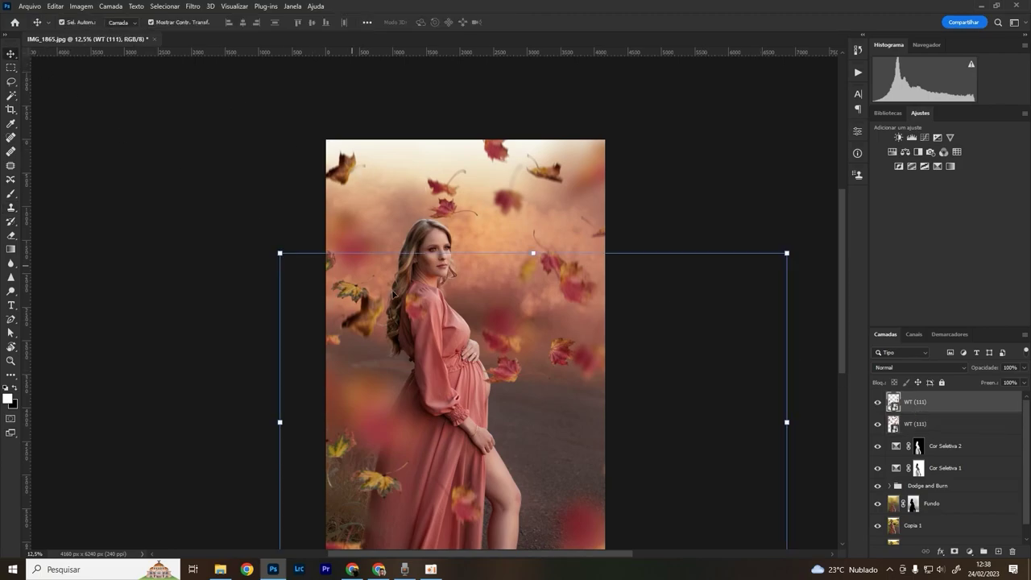
{"action": "mouse_move", "coordinate": [451, 286]}
{"action": "left_mouse_down"}
{"action": "mouse_move", "coordinate": [487, 490]}
{"action": "mouse_move", "coordinate": [493, 467]}
{"action": "left_mouse_up"}
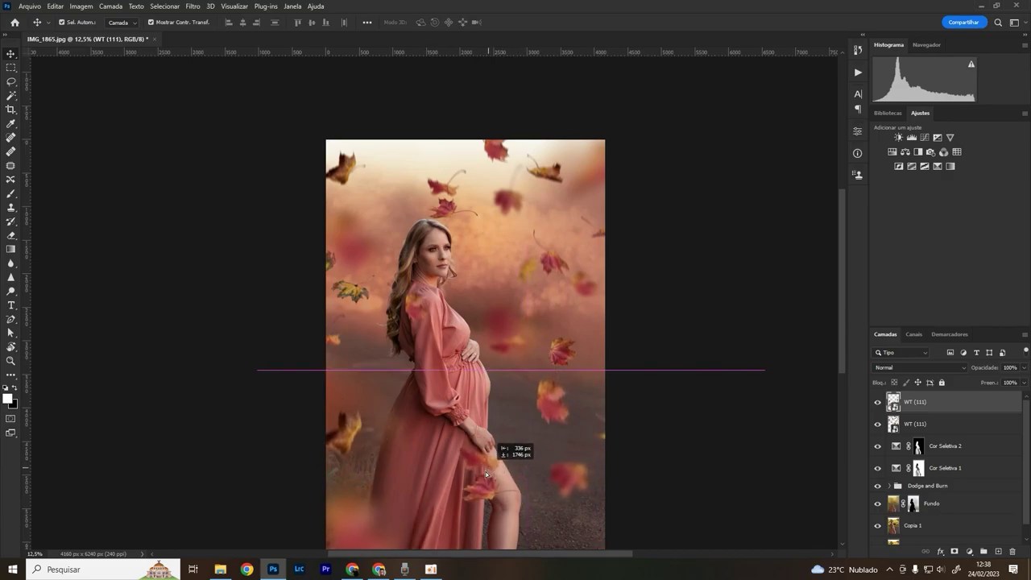
{"action": "left_click_drag", "start_coordinate": [493, 467], "coordinate": [483, 487]}
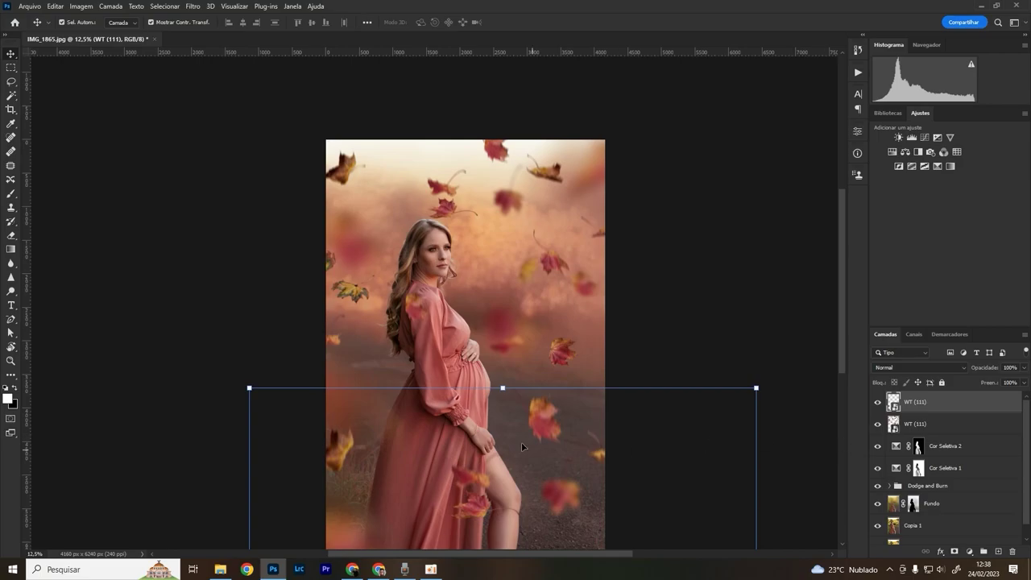
Step: Apply a Gaussian Blur smart filter with an increased radius to the top WT (111) layer
{"action": "left_click", "coordinate": [194, 5]}
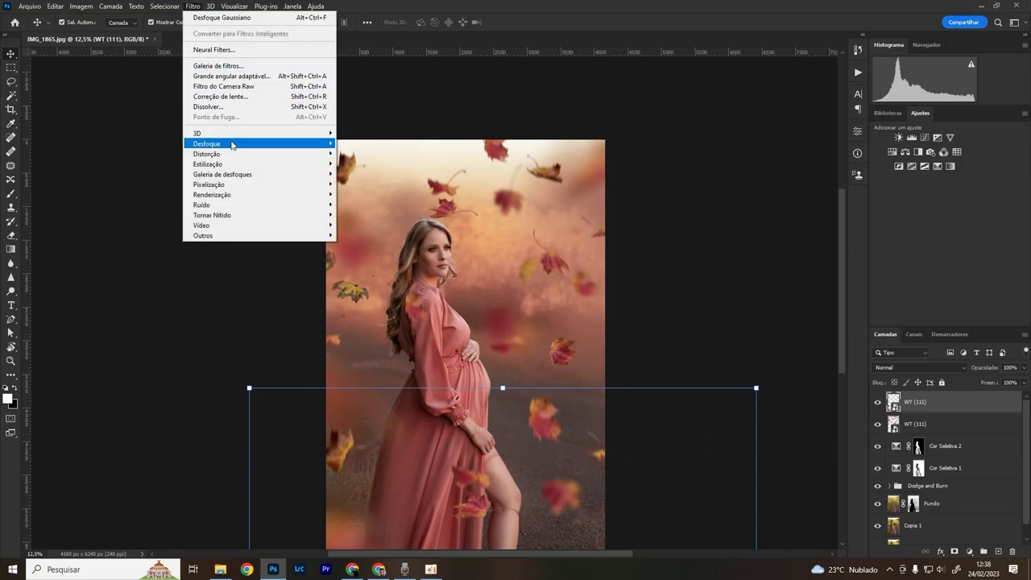
{"action": "mouse_move", "coordinate": [207, 143]}
{"action": "left_click", "coordinate": [374, 204]}
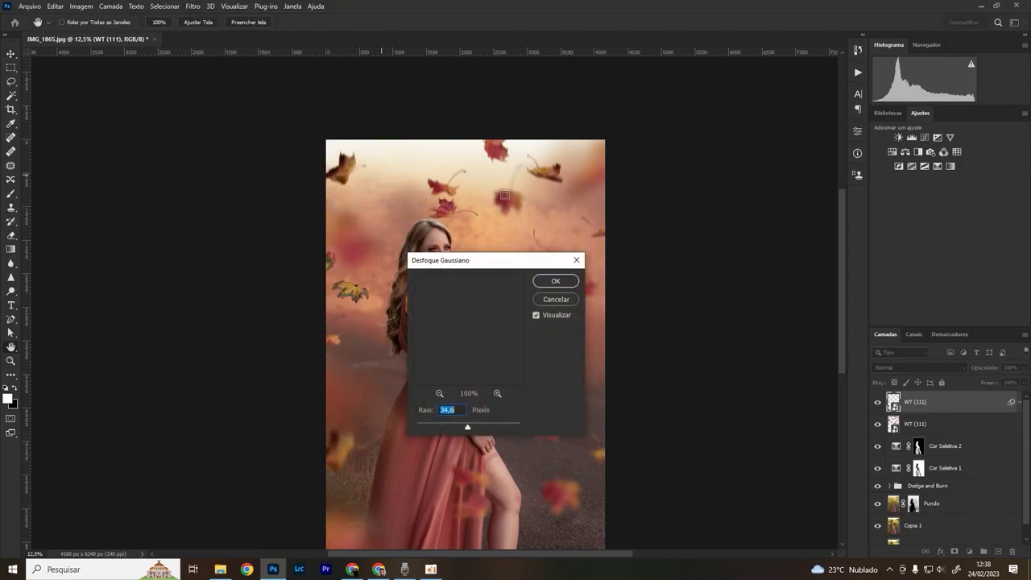
{"action": "left_click_drag", "start_coordinate": [467, 427], "coordinate": [482, 425]}
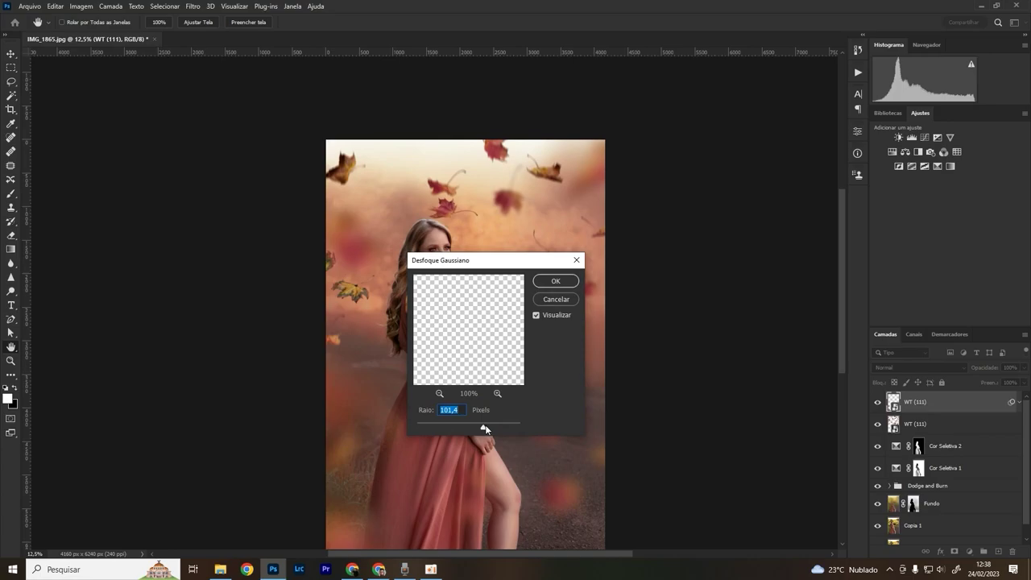
{"action": "left_click", "coordinate": [559, 282]}
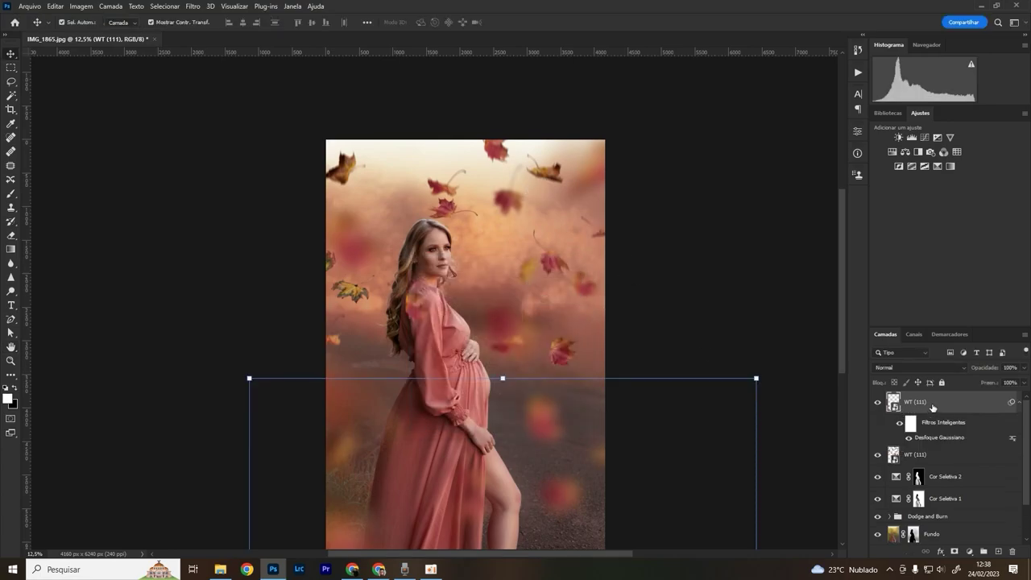
{"action": "left_click", "coordinate": [925, 463]}
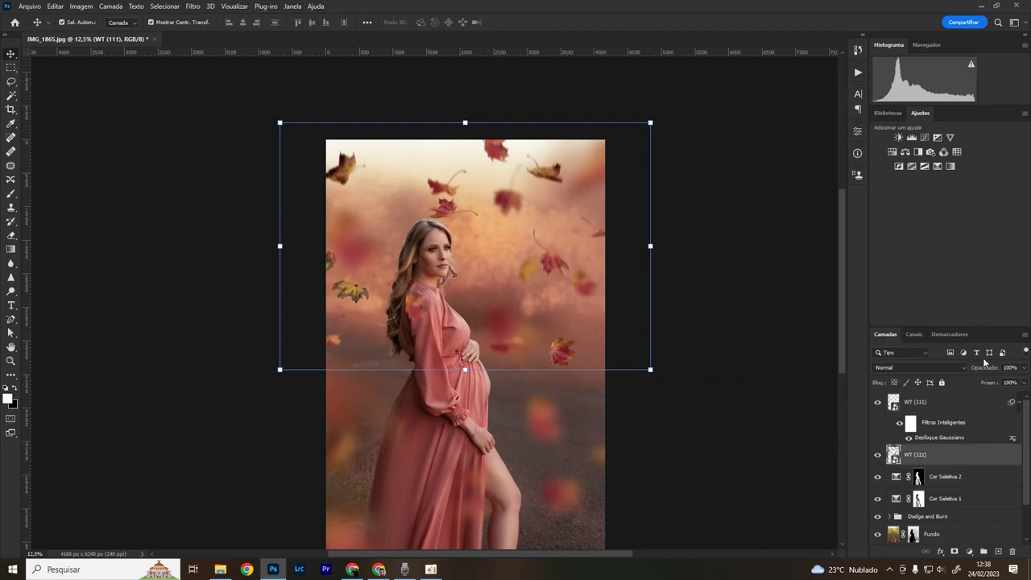
Step: Raise the lower leaf layer's opacity and add a Motion Blur at 28°, 71 pixels distance
{"action": "left_click_drag", "start_coordinate": [982, 370], "coordinate": [980, 372]}
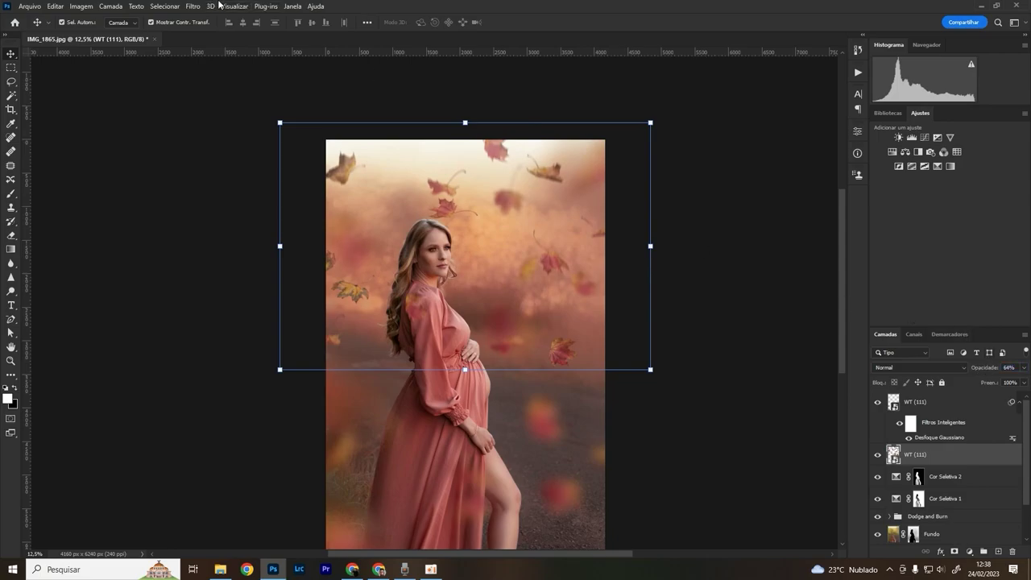
{"action": "left_click", "coordinate": [192, 5]}
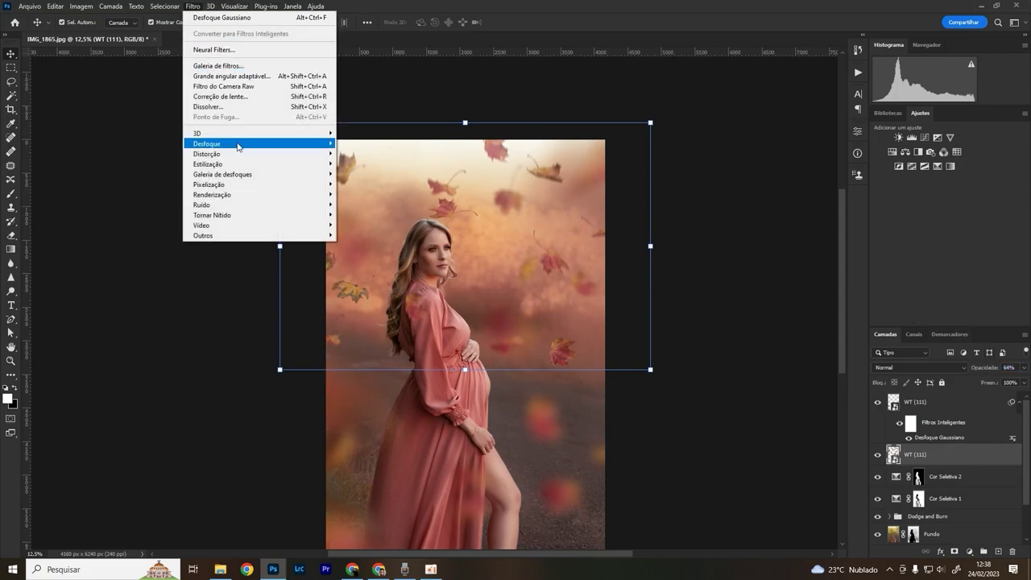
{"action": "mouse_move", "coordinate": [206, 143]}
{"action": "left_click", "coordinate": [379, 185]}
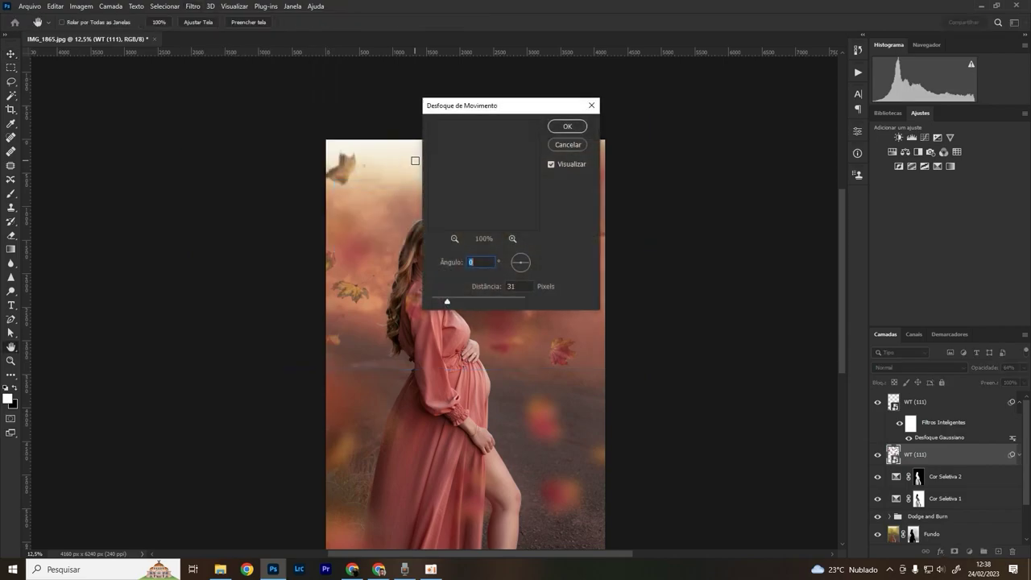
{"action": "left_click_drag", "start_coordinate": [508, 112], "coordinate": [682, 100]}
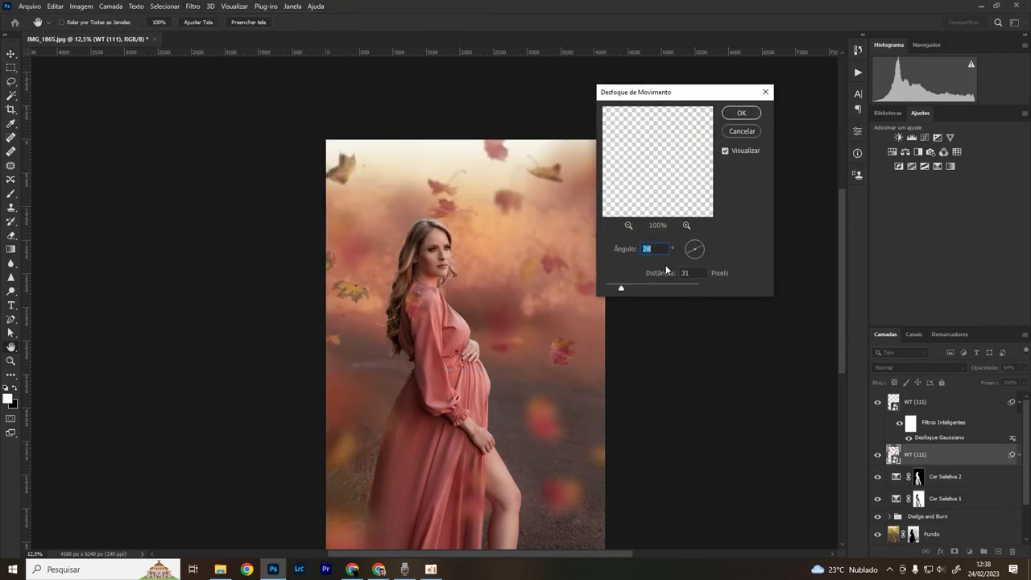
{"action": "left_click_drag", "start_coordinate": [635, 287], "coordinate": [640, 287]}
{"action": "left_click_drag", "start_coordinate": [644, 290], "coordinate": [635, 288]}
{"action": "left_click", "coordinate": [741, 113]}
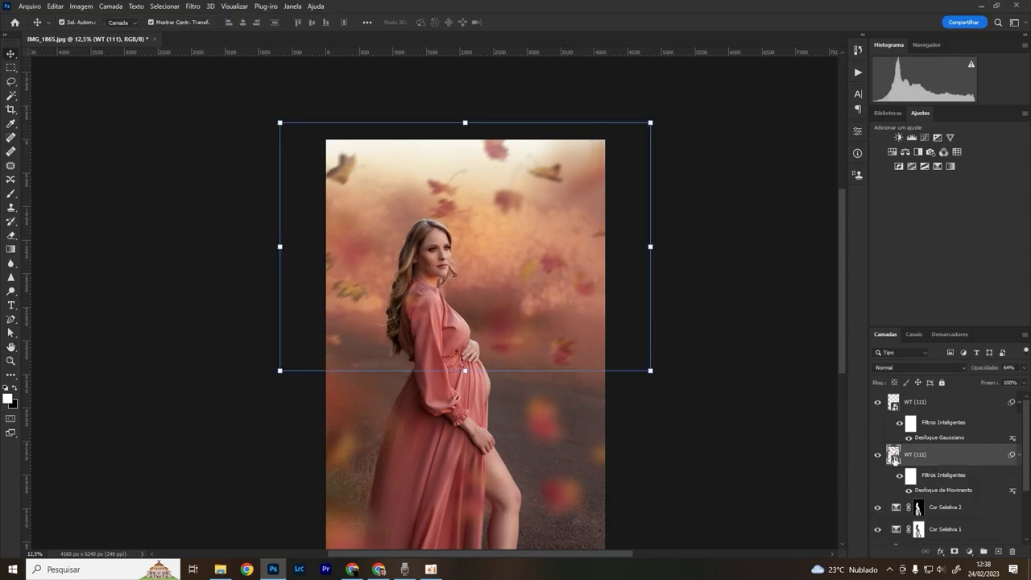
{"action": "scroll", "coordinate": [1024, 409], "scroll_direction": "down", "scroll_amount": 4}
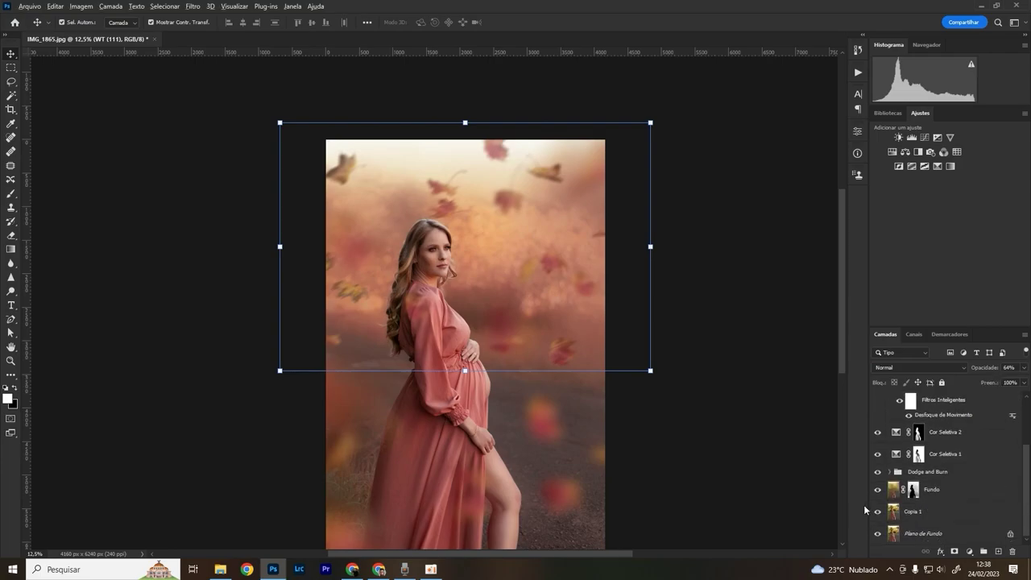
Step: Hide and restore all edits to compare against the original photo
{"action": "left_click", "coordinate": [877, 533], "text": "alt"}
{"action": "left_click", "coordinate": [878, 535], "text": "alt"}
{"action": "scroll", "coordinate": [445, 295], "scroll_direction": "up", "scroll_amount": 3}
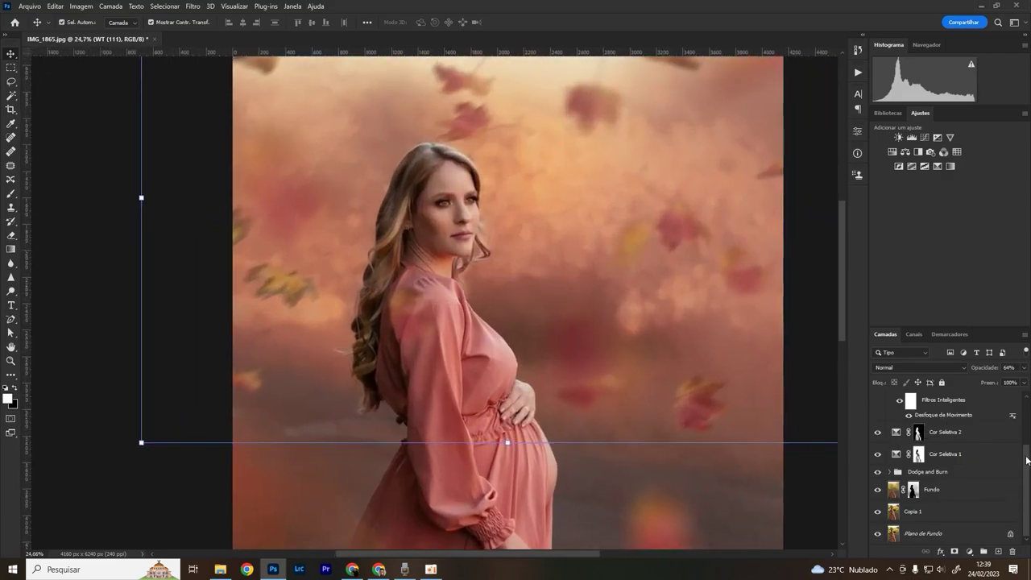
{"action": "scroll", "coordinate": [960, 412], "scroll_direction": "up", "scroll_amount": 3}
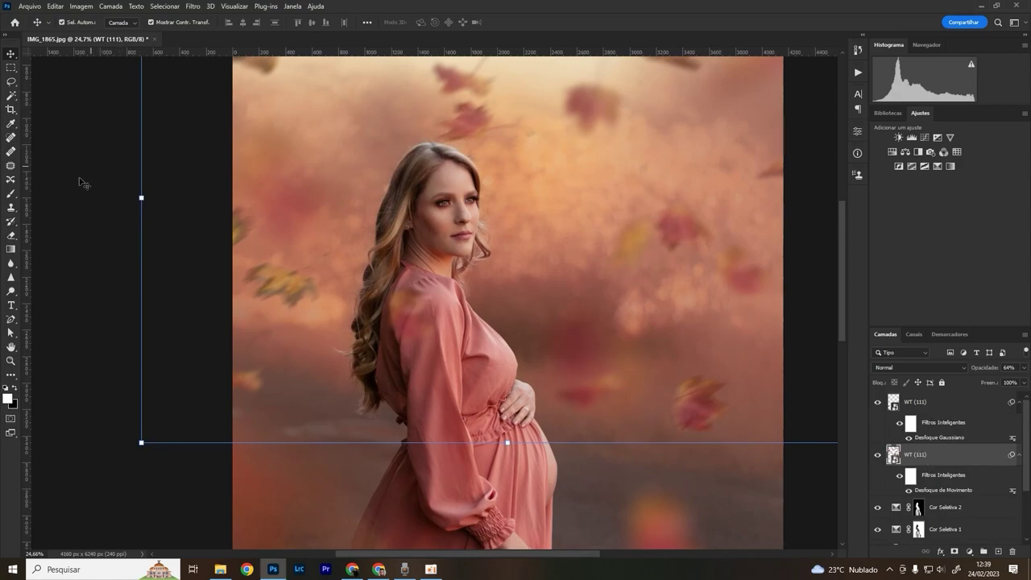
Step: Rasterize the lower WT (111) motion-blurred leaves layer for erasing, then select the top WT layer
{"action": "left_click", "coordinate": [12, 235]}
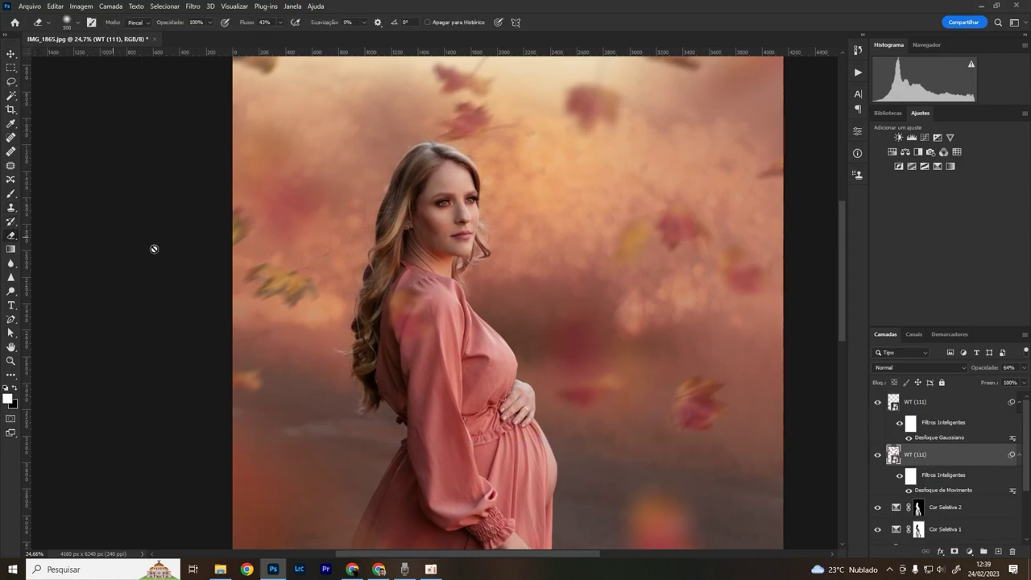
{"action": "left_click", "coordinate": [355, 299]}
{"action": "left_click", "coordinate": [470, 219]}
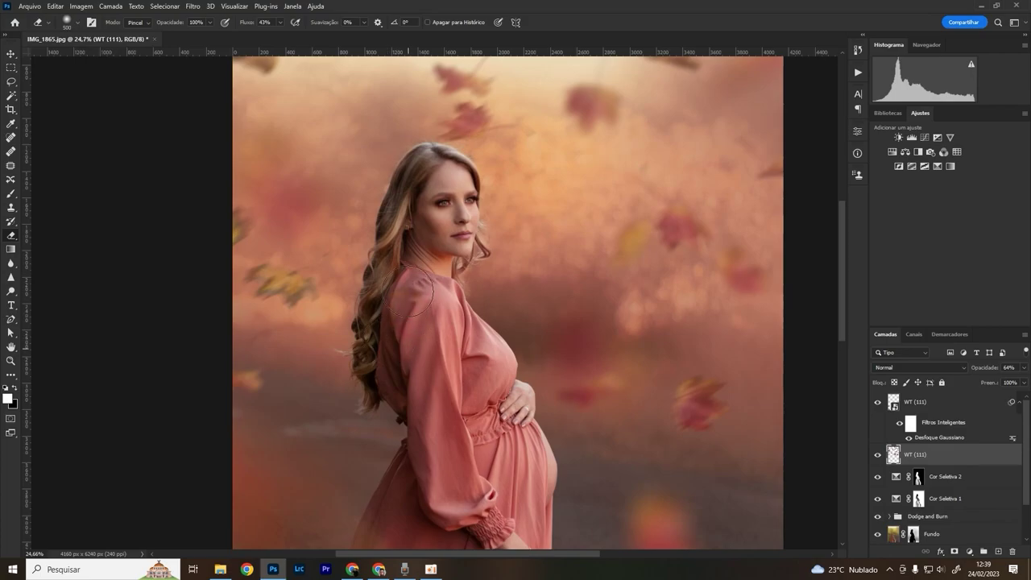
{"action": "key", "text": "ctrl+minus"}
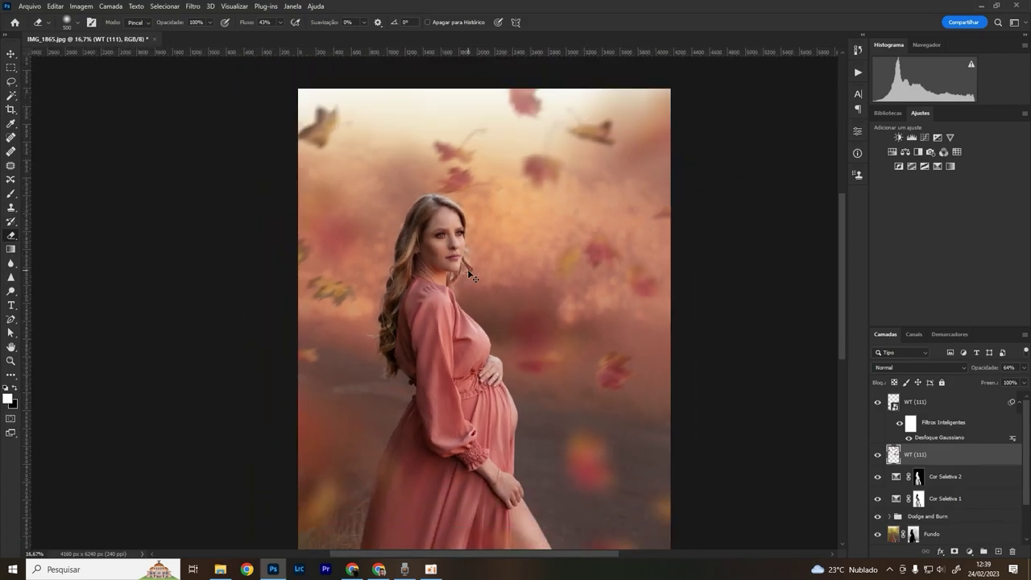
{"action": "key", "text": "ctrl+minus"}
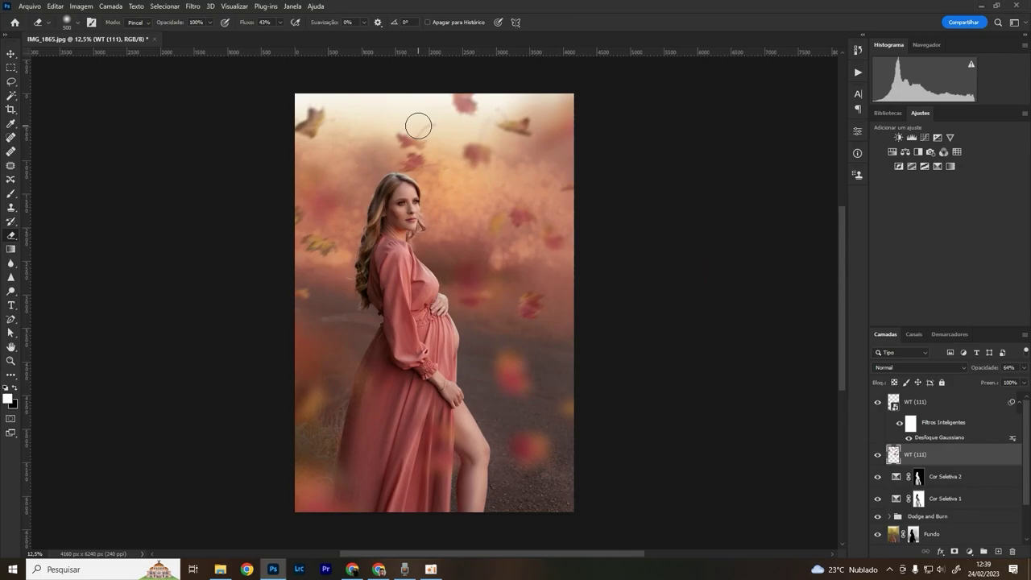
{"action": "left_click", "coordinate": [937, 405]}
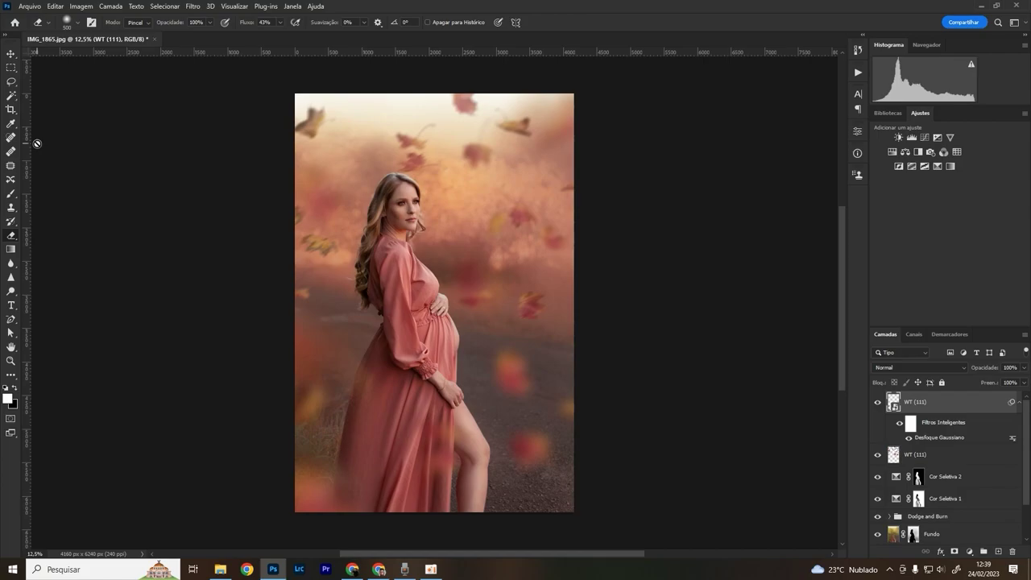
{"action": "left_click", "coordinate": [11, 194]}
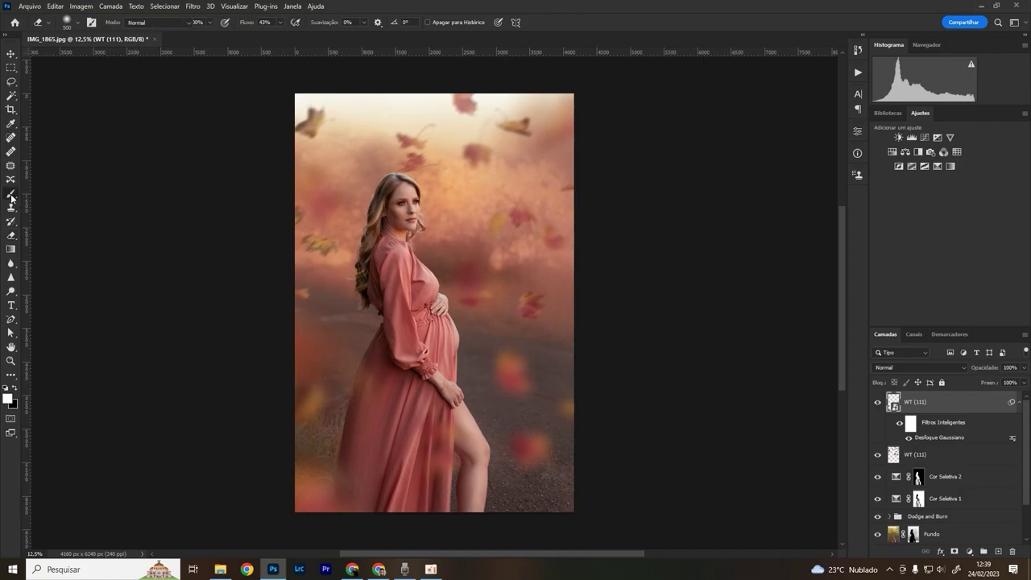
Step: Load the 500 px Smoke brush, decline rasterizing the smart object, and start a new layer
{"action": "left_click", "coordinate": [76, 22]}
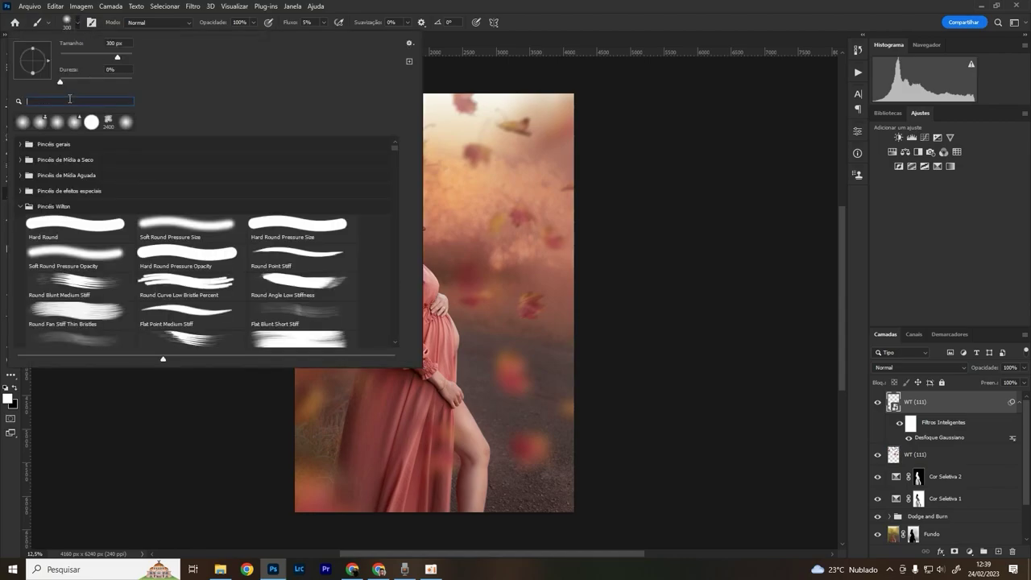
{"action": "type", "text": "smoke"}
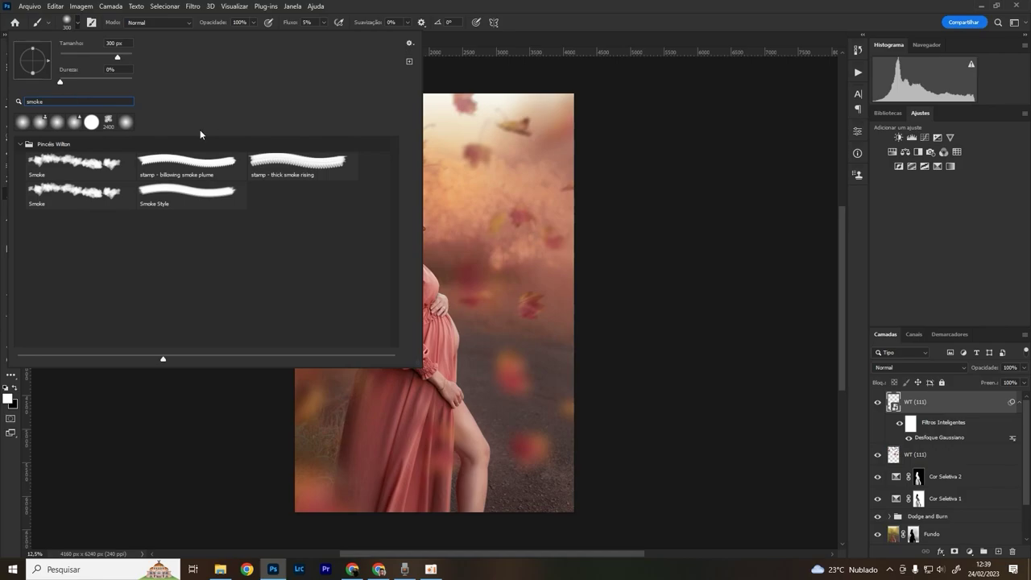
{"action": "left_click", "coordinate": [105, 164]}
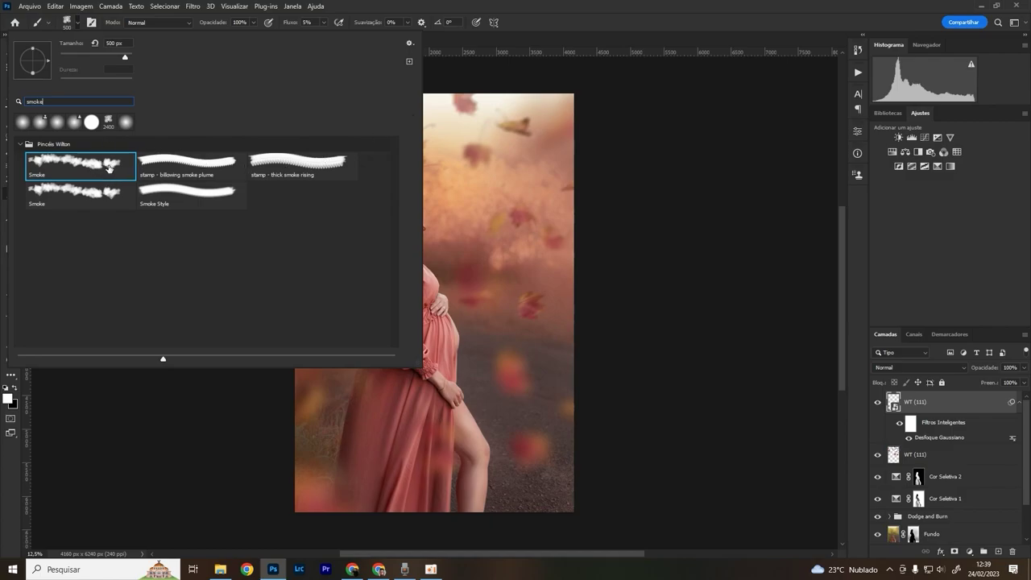
{"action": "left_click", "coordinate": [520, 266]}
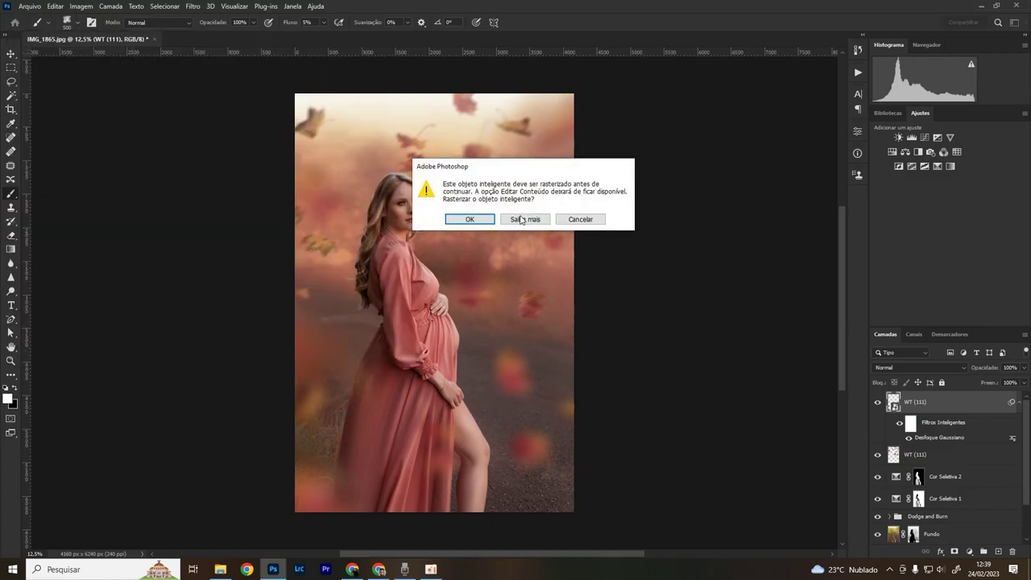
{"action": "left_click", "coordinate": [569, 223]}
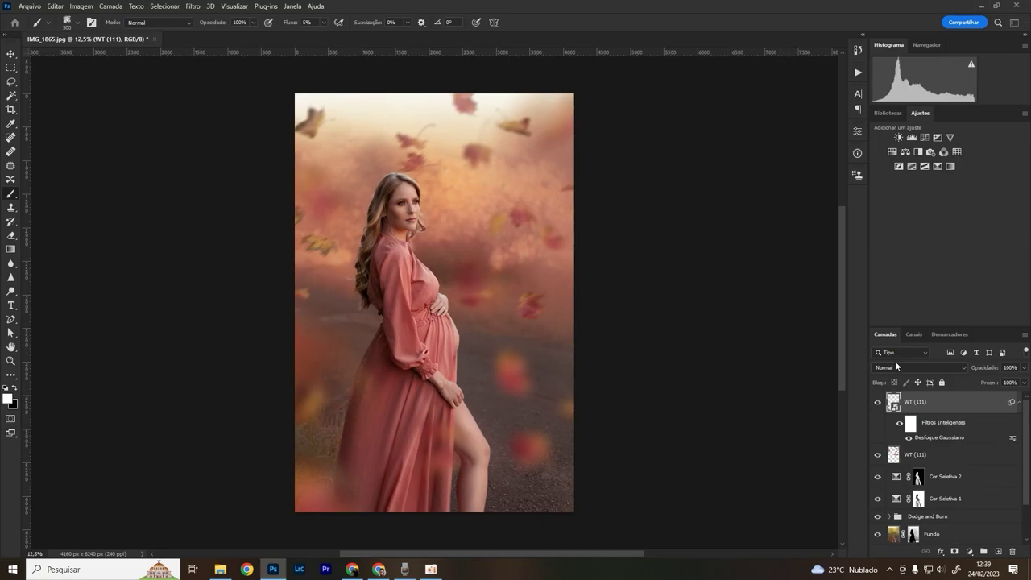
{"action": "key", "text": "ctrl+shift+n"}
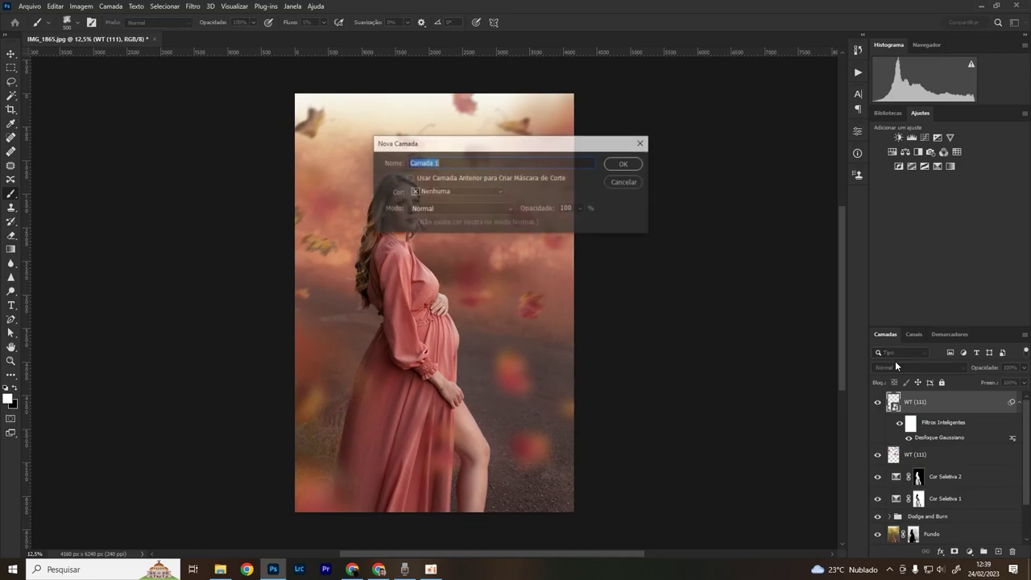
Step: Create layer Fumaça and set the brush to 1300 px, 50% opacity, 30% flow
{"action": "type", "text": "Fumaça"}
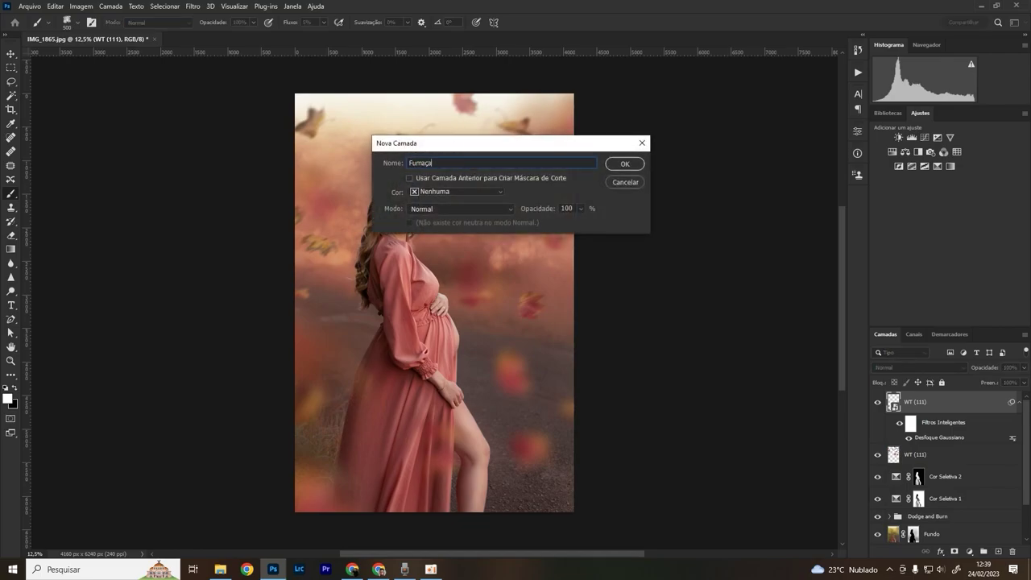
{"action": "key", "text": "Return"}
{"action": "key", "text": "bracketright"}
{"action": "key", "text": "bracketright"}
{"action": "key", "text": "bracketright"}
{"action": "left_click_drag", "start_coordinate": [221, 25], "coordinate": [213, 25]}
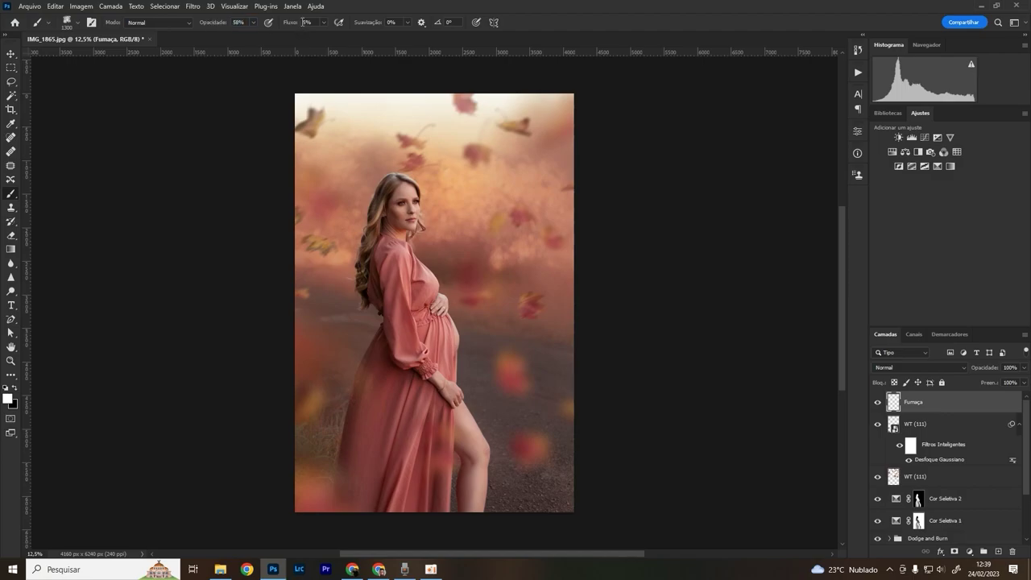
{"action": "left_click_drag", "start_coordinate": [304, 23], "coordinate": [290, 24]}
{"action": "type", "text": "30"}
{"action": "mouse_move", "coordinate": [507, 387]}
{"action": "left_mouse_down"}
{"action": "mouse_move", "coordinate": [529, 371]}
{"action": "mouse_move", "coordinate": [560, 497]}
{"action": "left_mouse_up"}
{"action": "key", "text": "ctrl+z"}
Step: Sample a muted pink and paint smoke haze down the dress, adjusting brush size 2000–2800
{"action": "left_click", "coordinate": [384, 158], "text": "alt"}
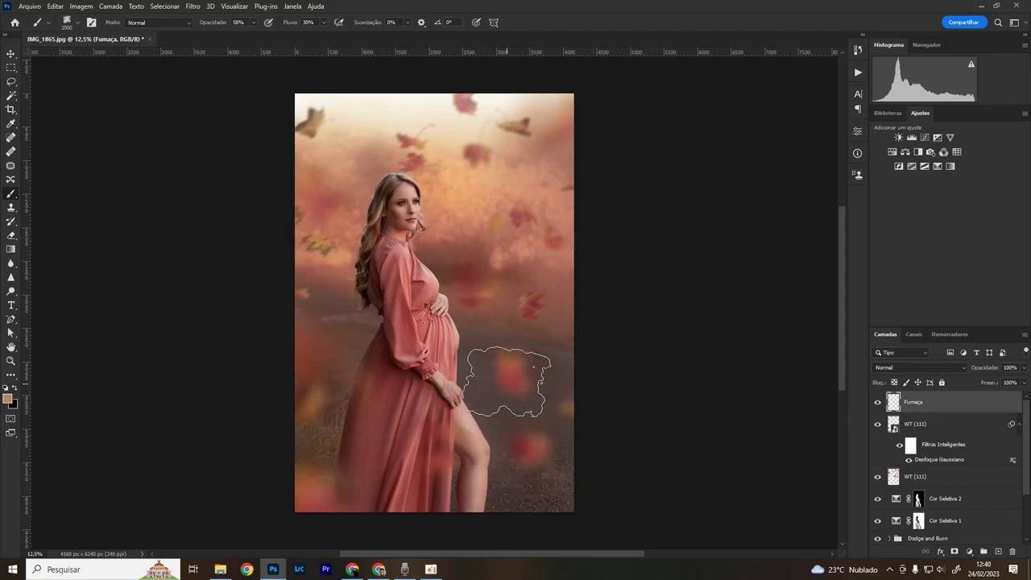
{"action": "key", "text": "bracketright"}
{"action": "key", "text": "bracketright"}
{"action": "key", "text": "bracketright"}
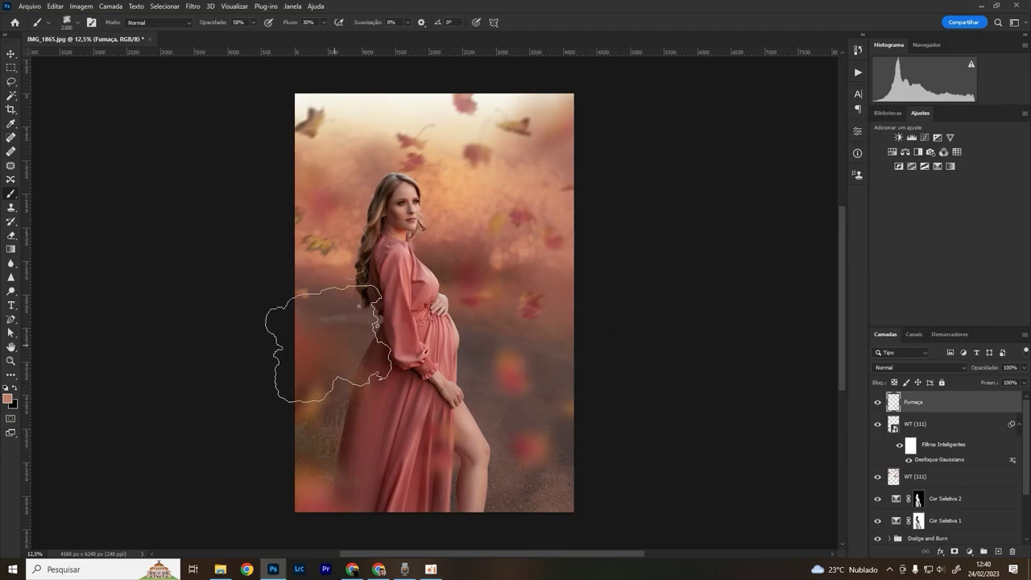
{"action": "left_click_drag", "start_coordinate": [329, 344], "coordinate": [346, 441]}
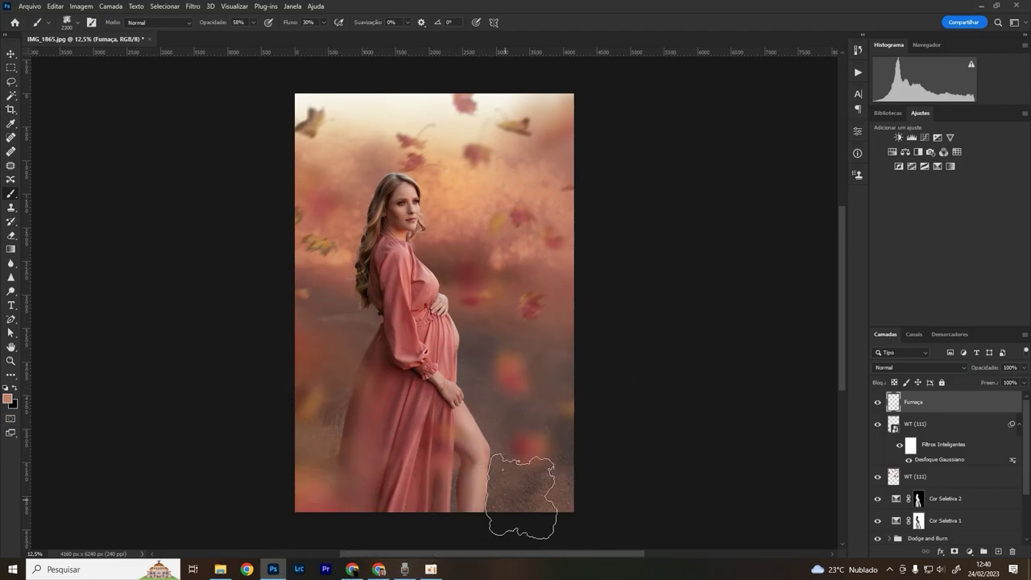
{"action": "key", "text": "bracketright"}
{"action": "key", "text": "bracketright"}
{"action": "key", "text": "bracketright"}
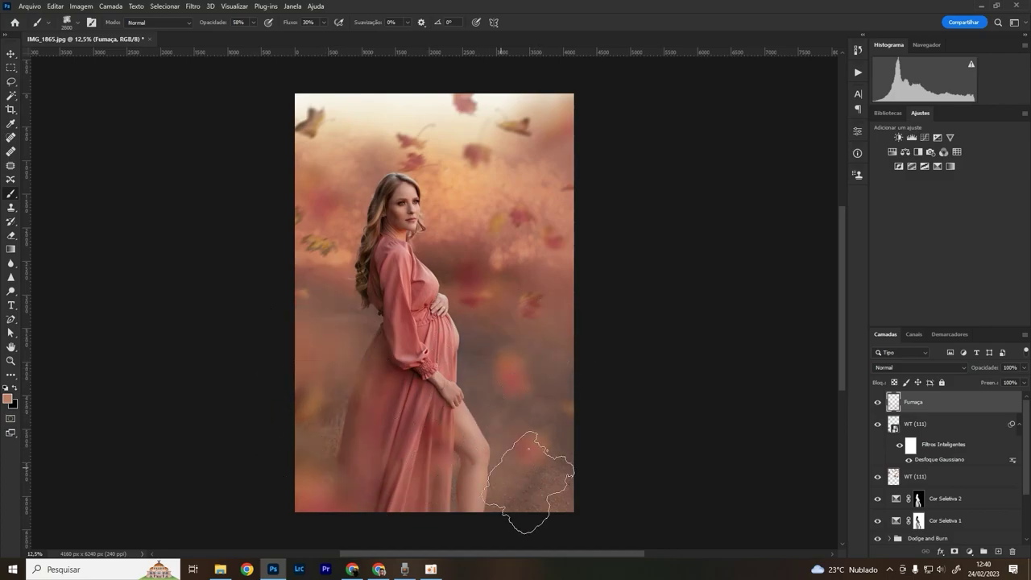
{"action": "key", "text": "bracketleft"}
{"action": "key", "text": "bracketleft"}
{"action": "key", "text": "bracketleft"}
{"action": "key", "text": "bracketright"}
{"action": "key", "text": "bracketright"}
{"action": "key", "text": "bracketleft"}
{"action": "key", "text": "bracketleft"}
{"action": "key", "text": "bracketleft"}
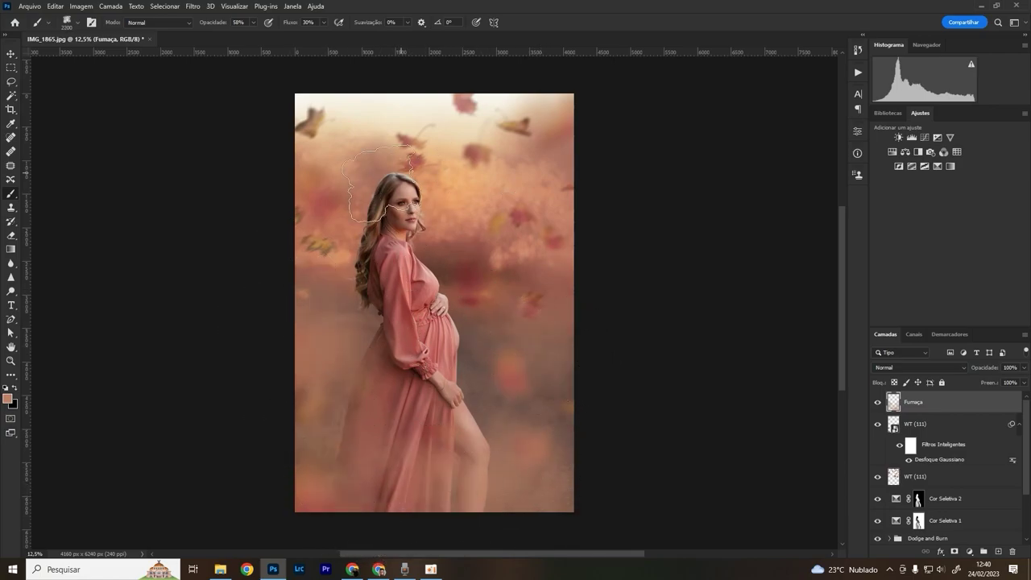
{"action": "key", "text": "bracketright"}
{"action": "key", "text": "bracketright"}
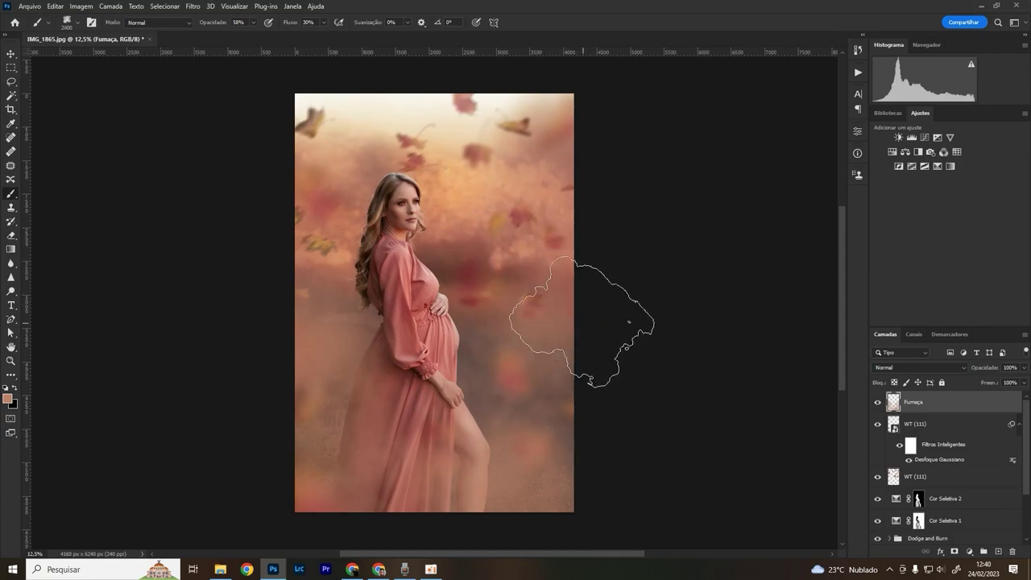
{"action": "key", "text": "bracketleft"}
{"action": "key", "text": "bracketleft"}
{"action": "key", "text": "bracketleft"}
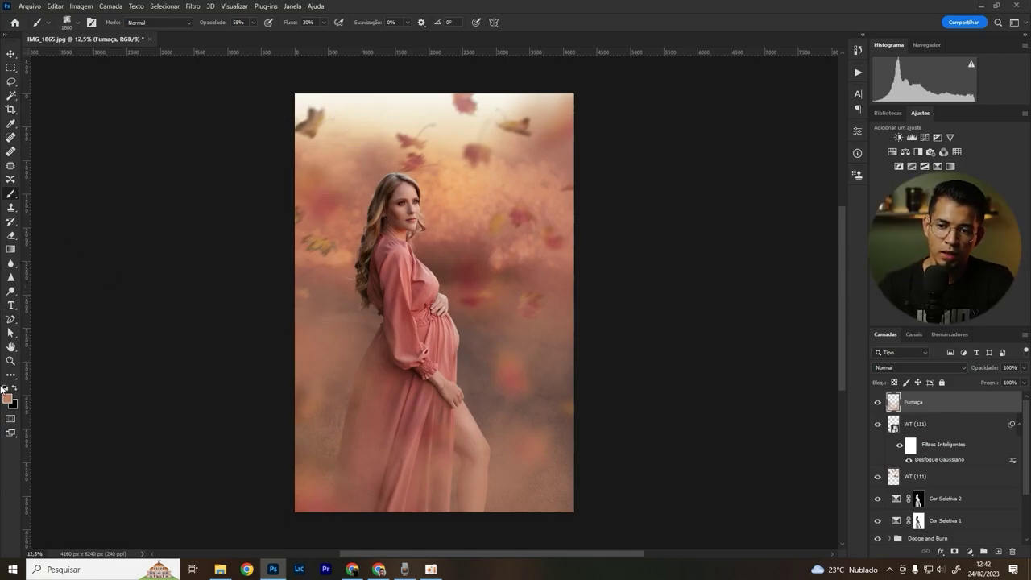
{"action": "left_click", "coordinate": [8, 397]}
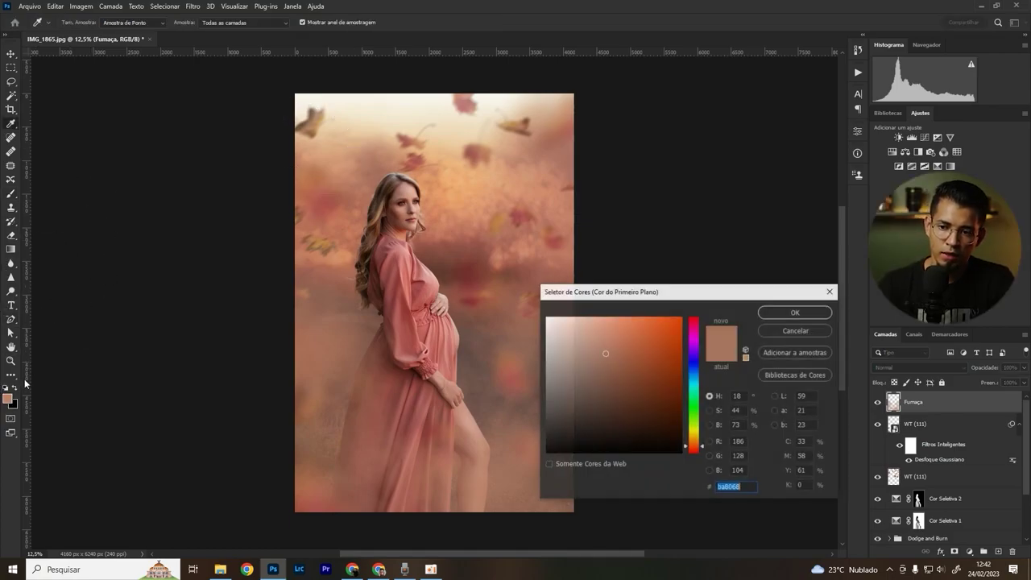
Step: Change the foreground colour to light blue #6889ba, testing and undoing one blue stroke
{"action": "left_click", "coordinate": [695, 370]}
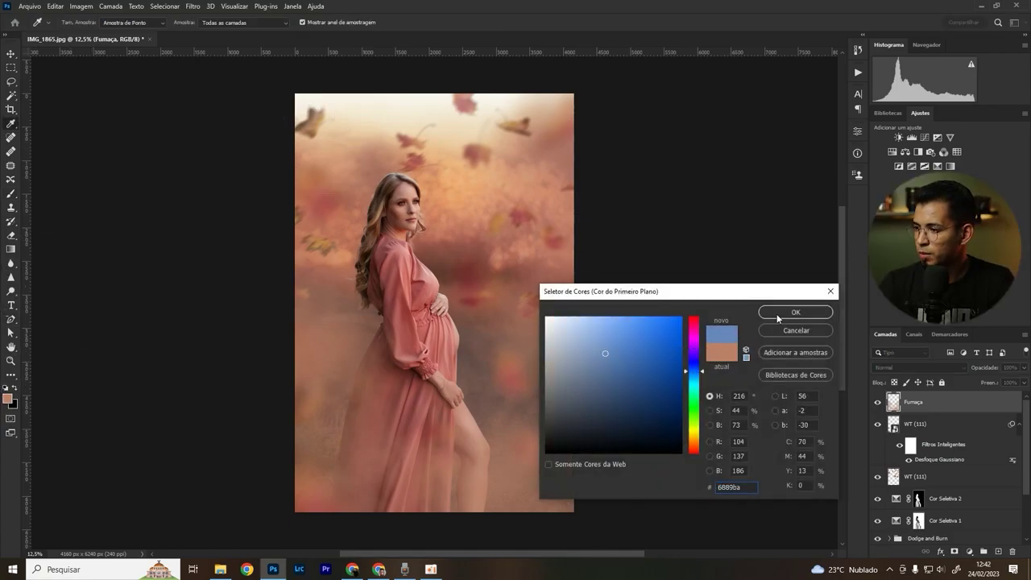
{"action": "left_click", "coordinate": [778, 316]}
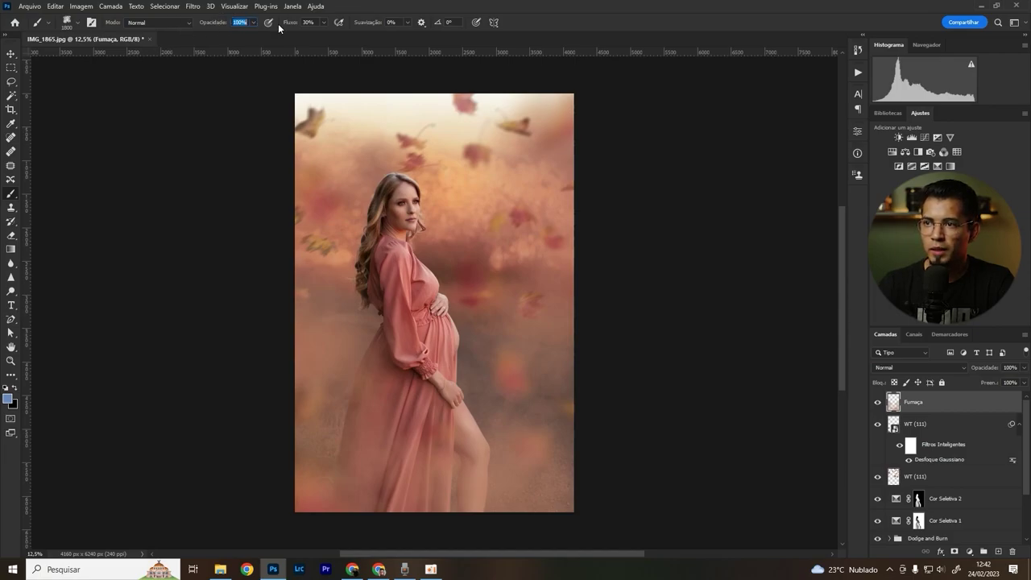
{"action": "left_click_drag", "start_coordinate": [451, 278], "coordinate": [509, 175]}
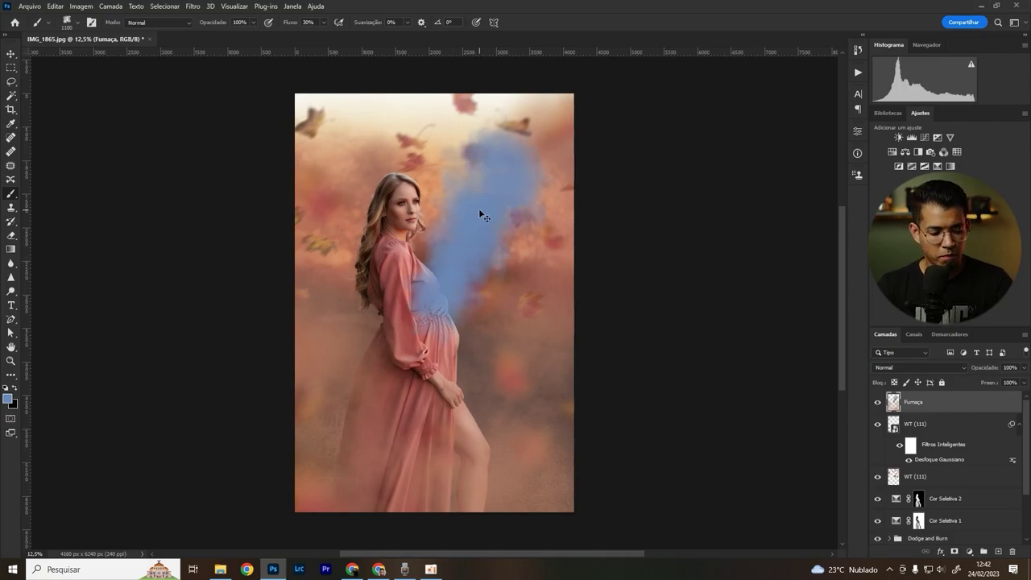
{"action": "key", "text": "ctrl+z"}
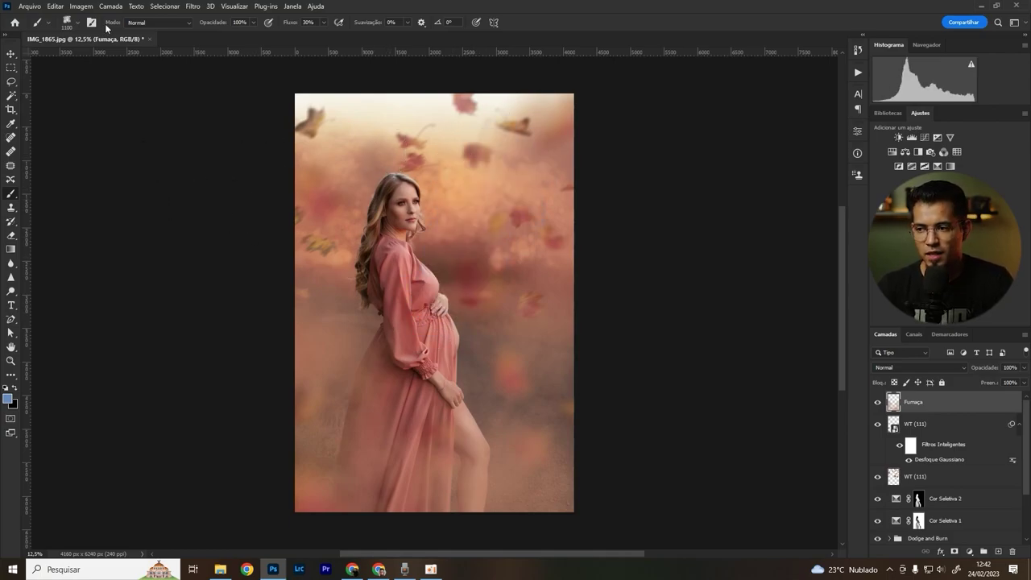